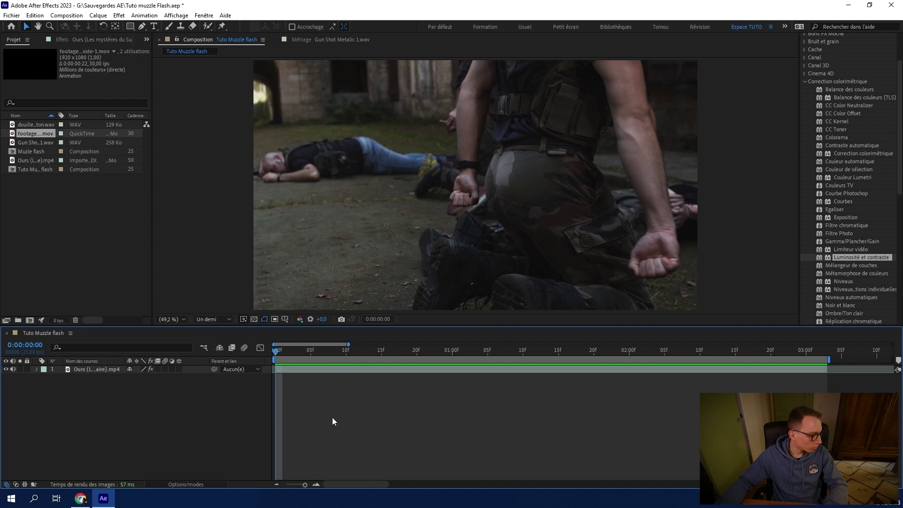
Play the composition preview and return to around 0:00:01:24.
{"action": "key", "text": "space"}
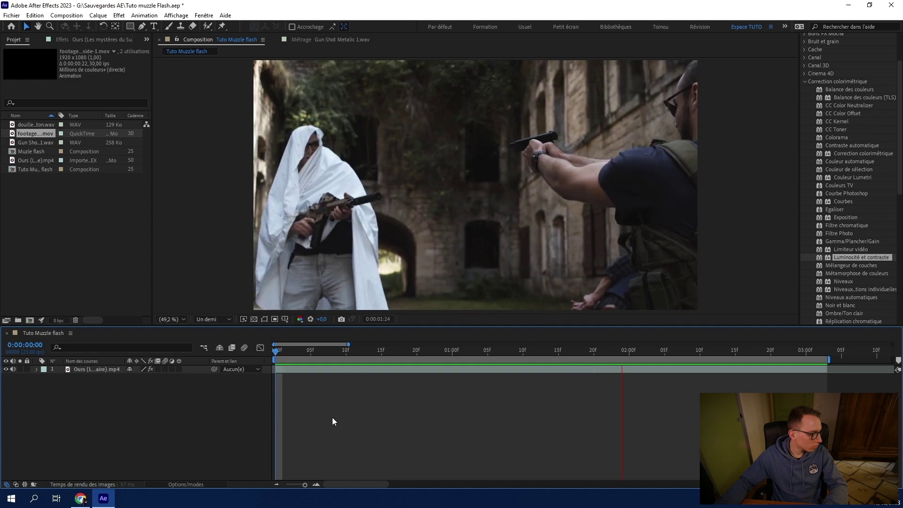
{"action": "key", "text": "space"}
{"action": "left_click_drag", "start_coordinate": [498, 357], "coordinate": [617, 358]}
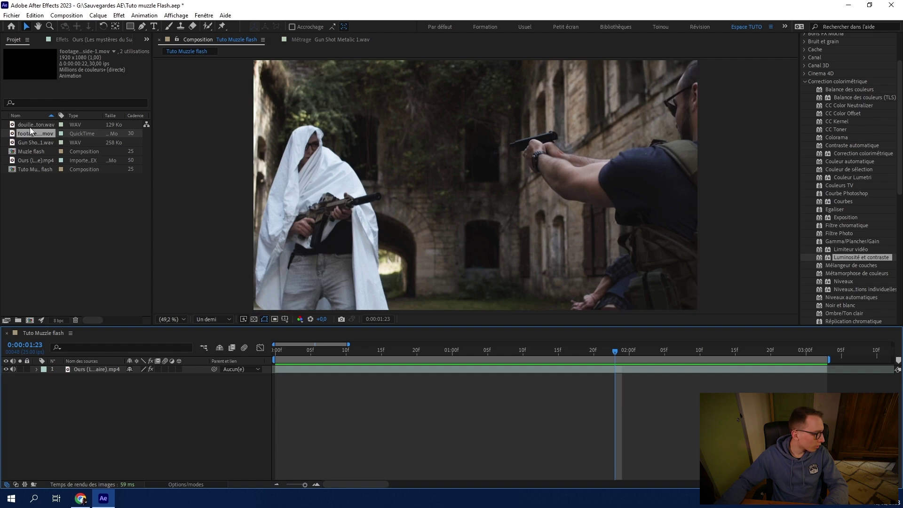
Preview the shell-casing sound, muzzle-flash footage and gunshot sound from the Project panel.
{"action": "double_click", "coordinate": [32, 125]}
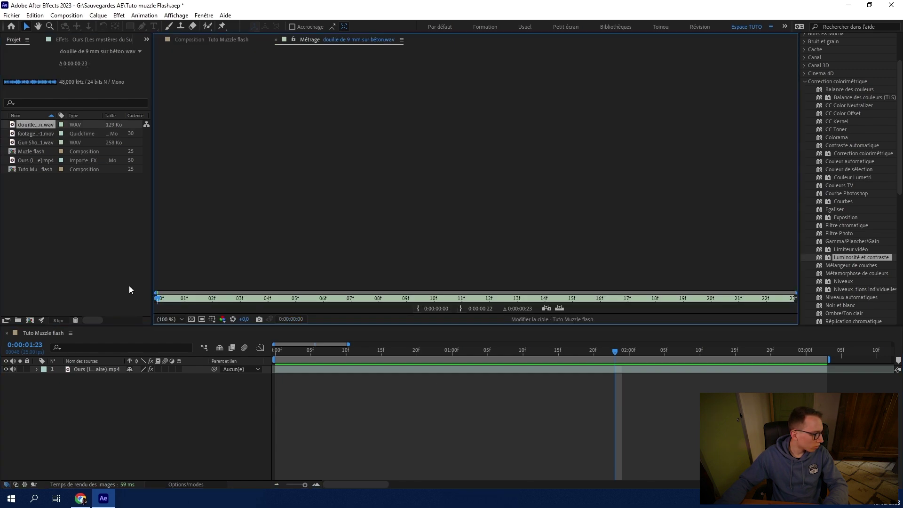
{"action": "key", "text": "space"}
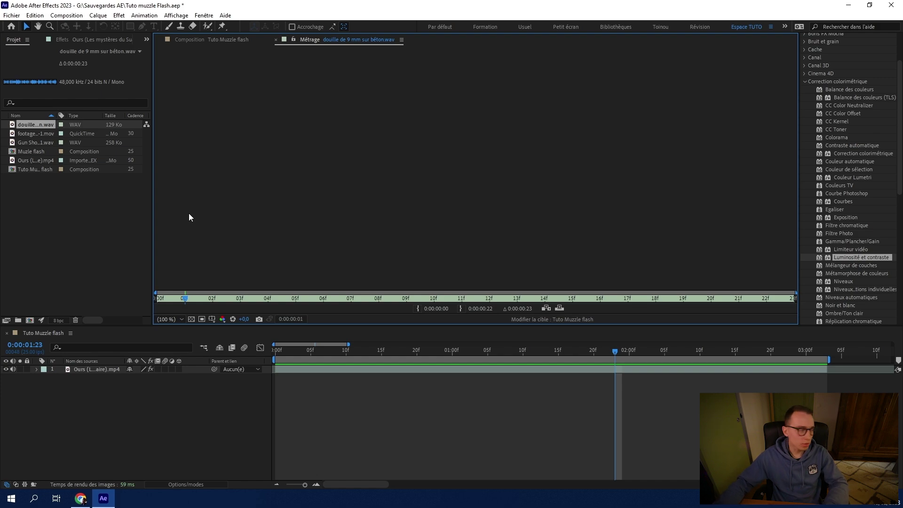
{"action": "double_click", "coordinate": [33, 134]}
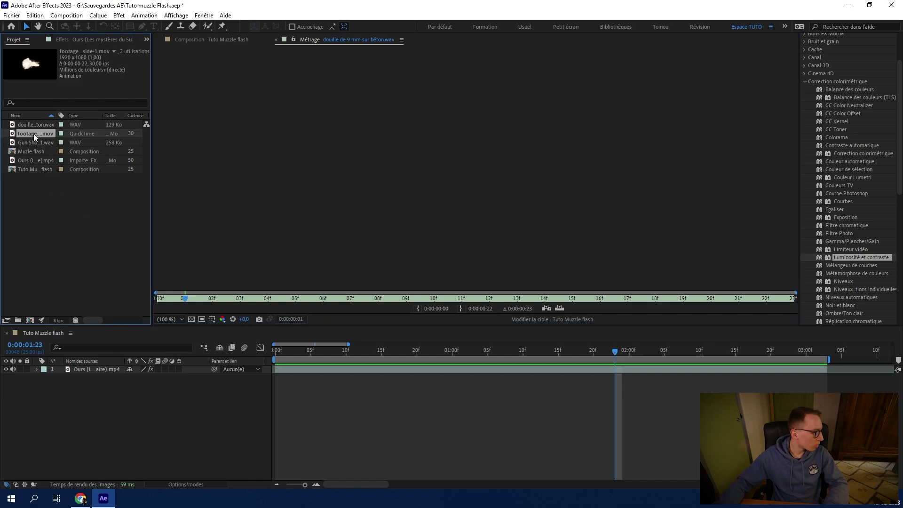
{"action": "key", "text": "space"}
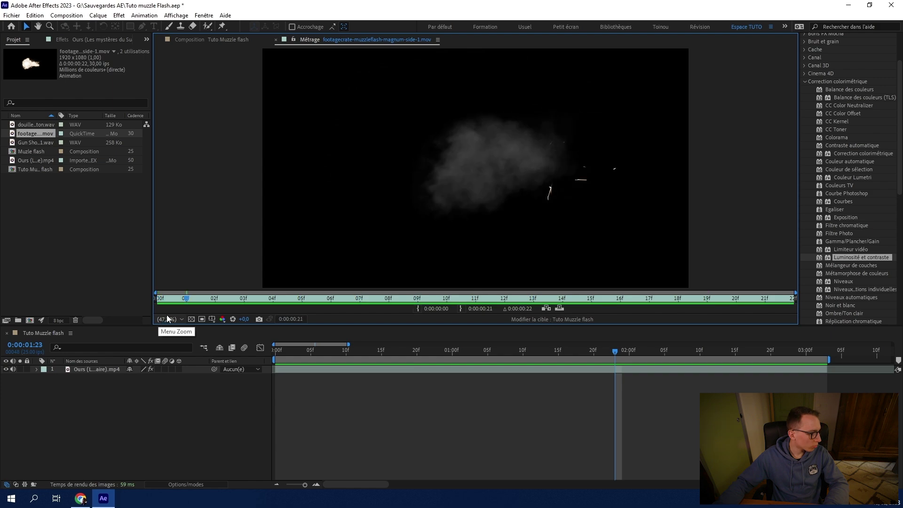
{"action": "left_click", "coordinate": [167, 298]}
{"action": "mouse_move", "coordinate": [169, 301]}
{"action": "left_mouse_down"}
{"action": "mouse_move", "coordinate": [336, 304]}
{"action": "mouse_move", "coordinate": [158, 304]}
{"action": "left_mouse_up"}
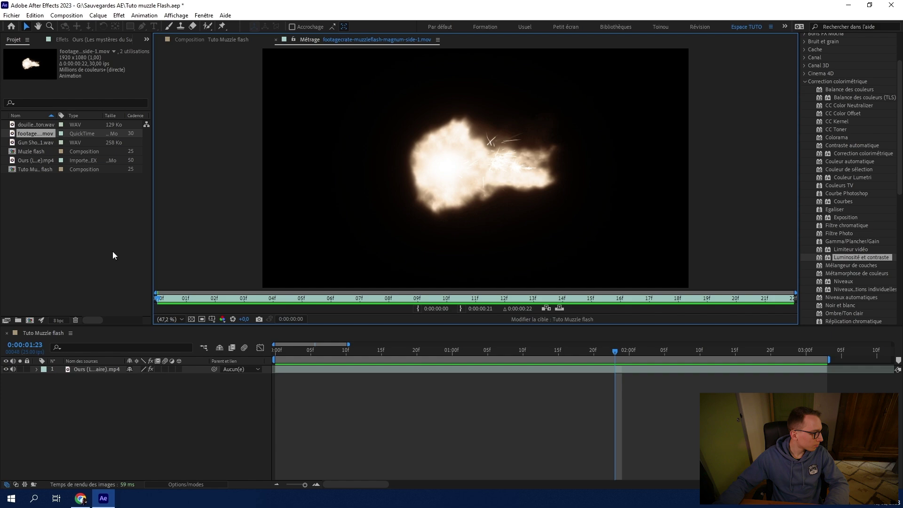
{"action": "double_click", "coordinate": [41, 145]}
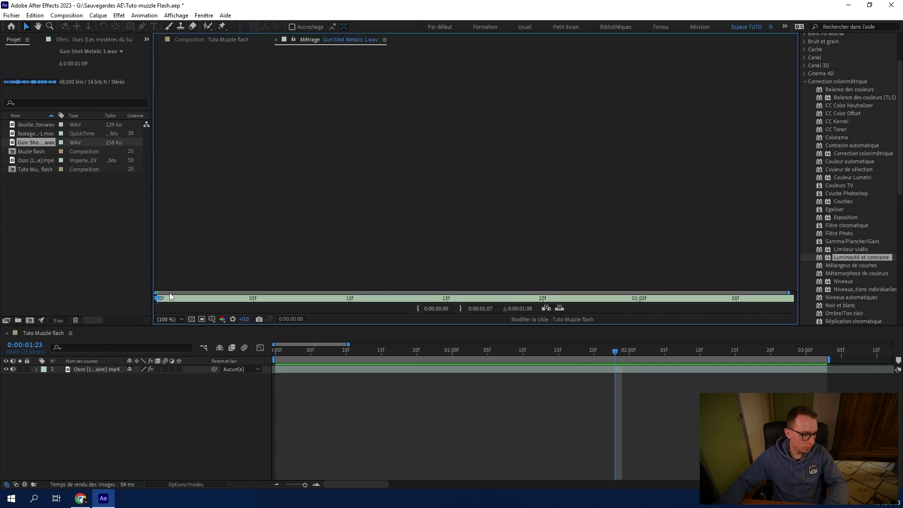
{"action": "key", "text": "space"}
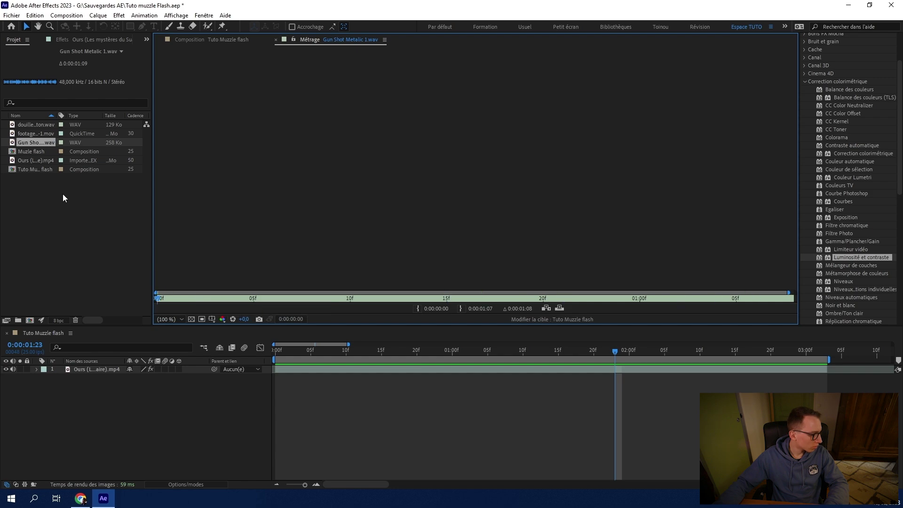
In the Tuto Muzzle flash composition, find the frame where the pistol fires.
{"action": "left_click", "coordinate": [41, 201]}
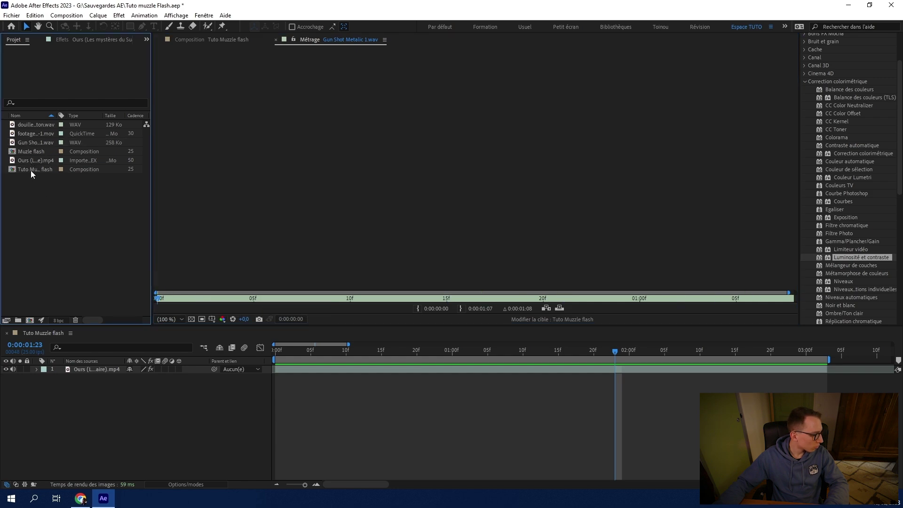
{"action": "left_click", "coordinate": [278, 355]}
{"action": "left_click", "coordinate": [273, 353]}
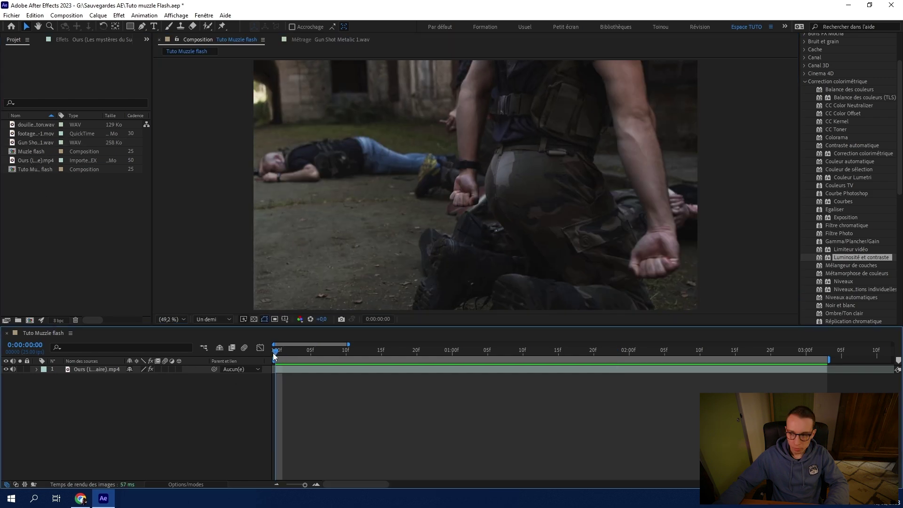
{"action": "left_click_drag", "start_coordinate": [276, 351], "coordinate": [608, 331]}
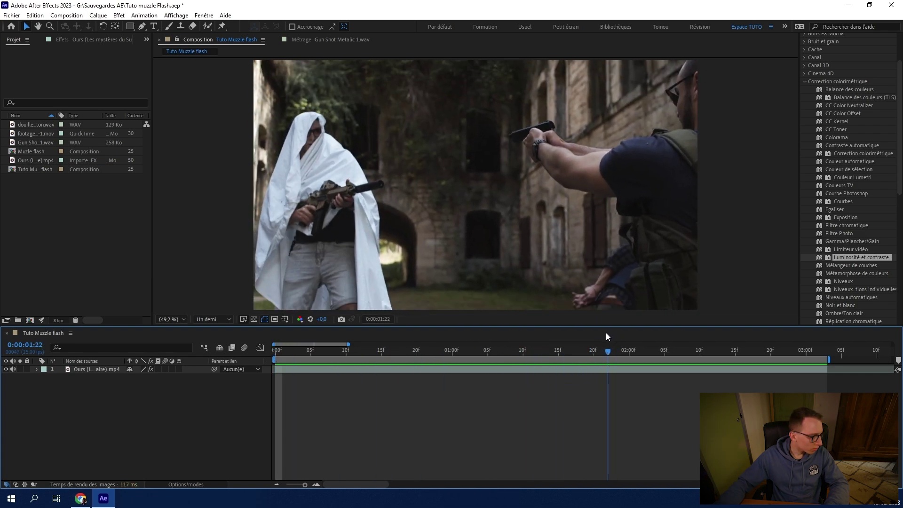
{"action": "key", "text": "slash"}
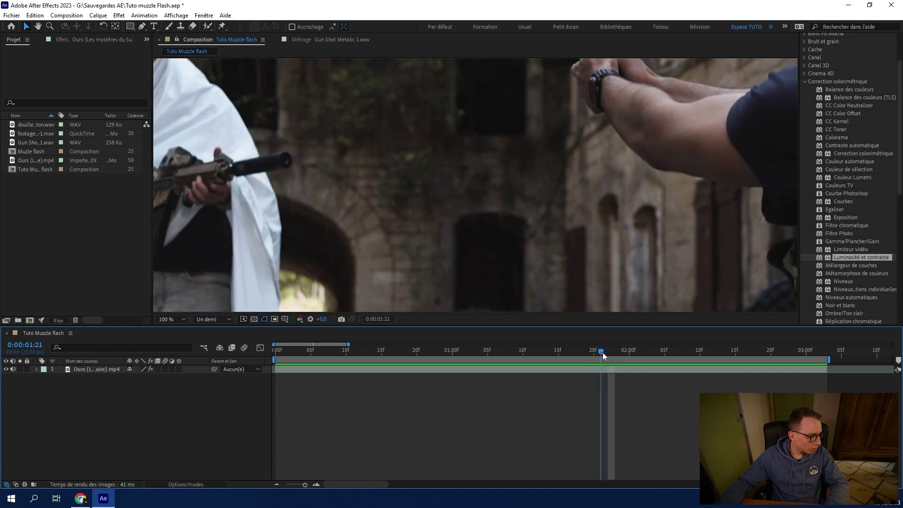
{"action": "left_click_drag", "start_coordinate": [605, 351], "coordinate": [606, 352]}
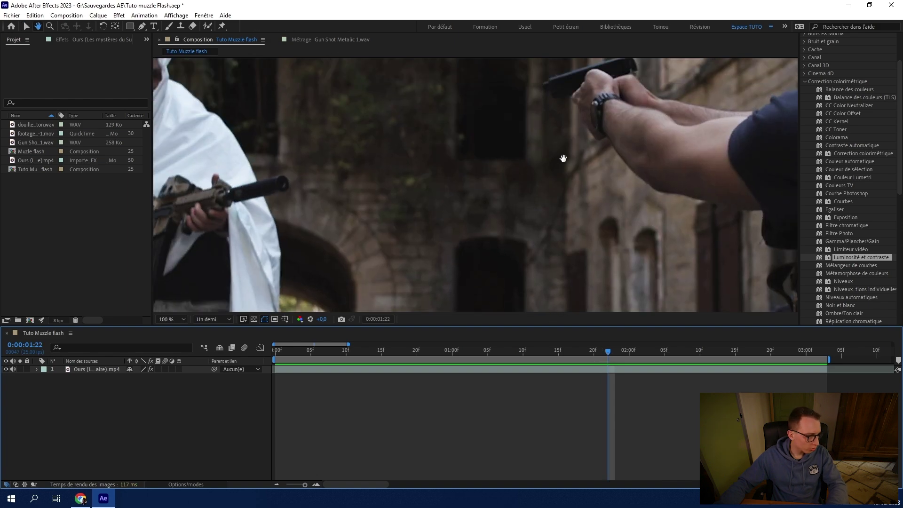
{"action": "left_click_drag", "start_coordinate": [563, 157], "coordinate": [480, 263]}
{"action": "left_click_drag", "start_coordinate": [608, 351], "coordinate": [606, 350]}
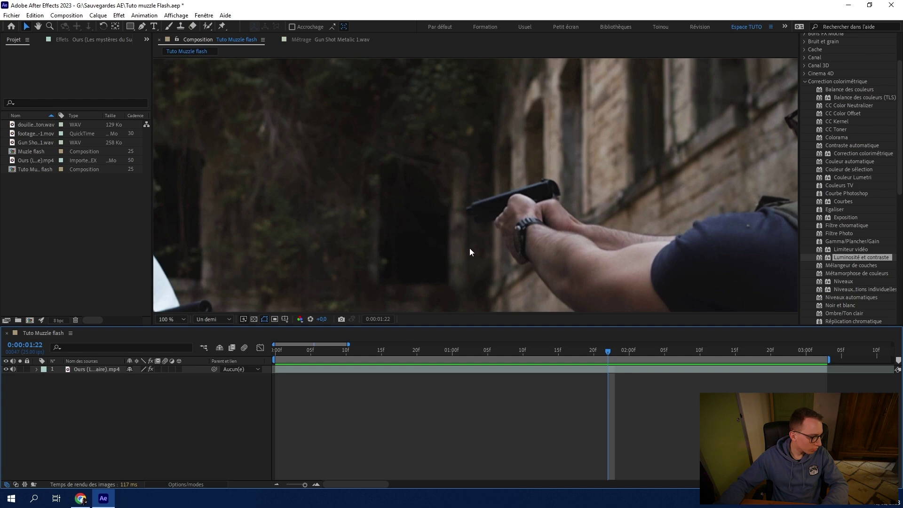
{"action": "left_click", "coordinate": [180, 318]}
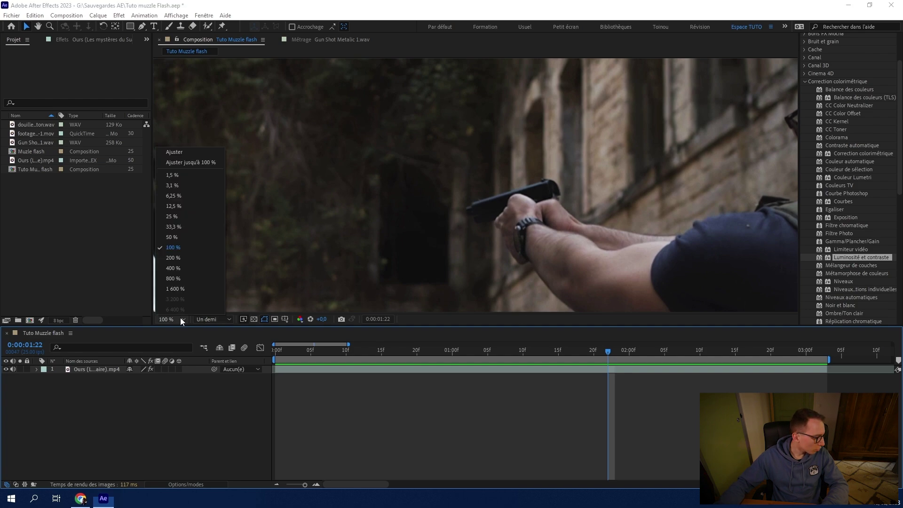
{"action": "left_click", "coordinate": [194, 161]}
Add the muzzle-flash footage above Ours.mp4, starting at 0:00:01:22.
{"action": "left_click", "coordinate": [33, 133]}
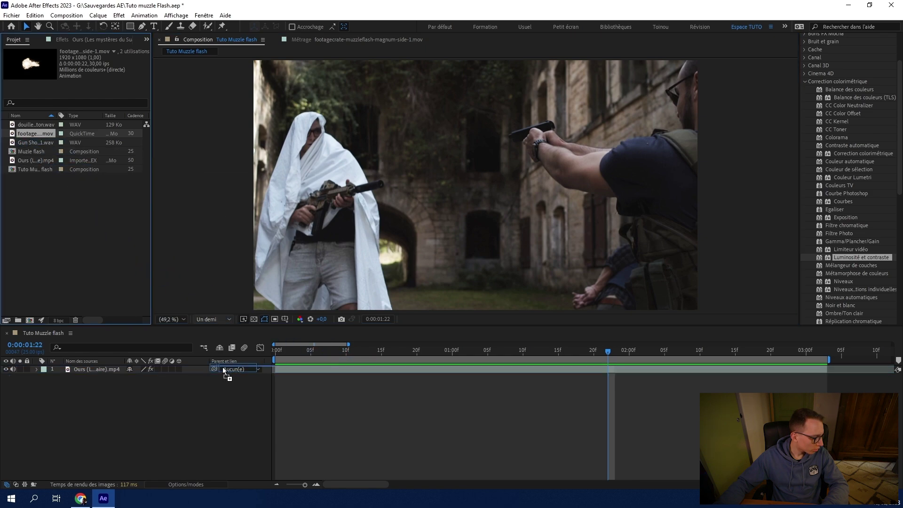
{"action": "left_click_drag", "start_coordinate": [155, 365], "coordinate": [143, 368]}
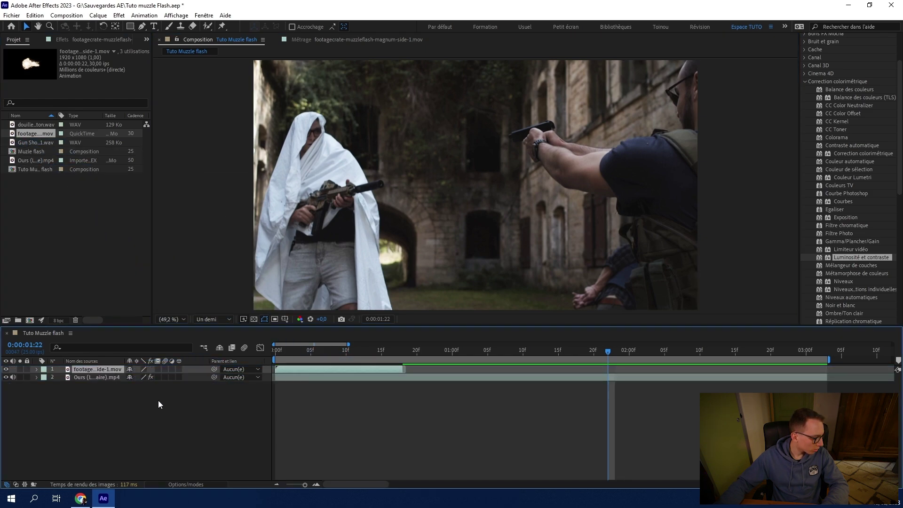
{"action": "left_click_drag", "start_coordinate": [281, 370], "coordinate": [615, 368]}
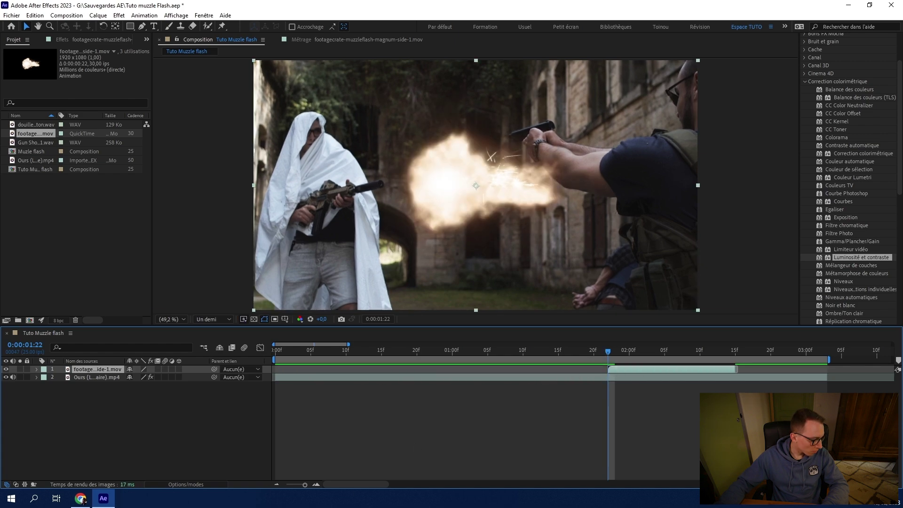
Zoom the timeline around the gunshot and check the flash frame by frame.
{"action": "left_click_drag", "start_coordinate": [349, 344], "coordinate": [328, 343]}
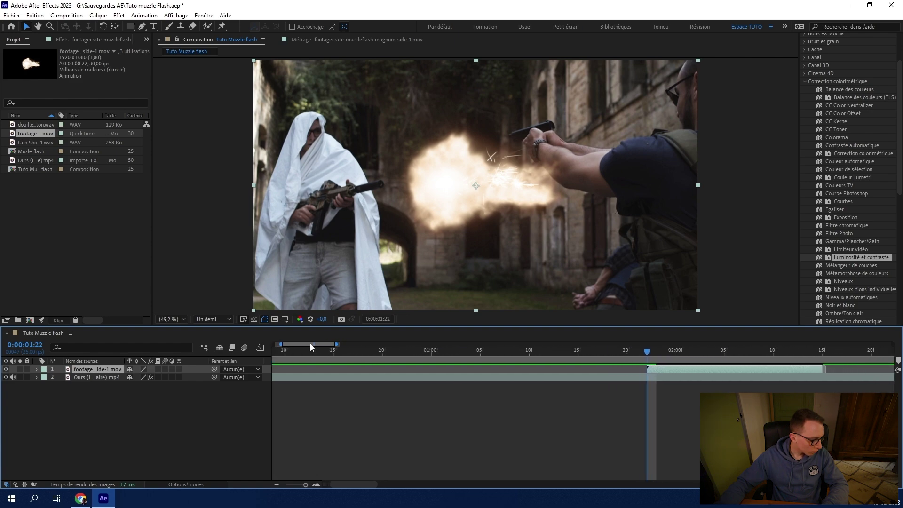
{"action": "left_click_drag", "start_coordinate": [302, 343], "coordinate": [324, 343]}
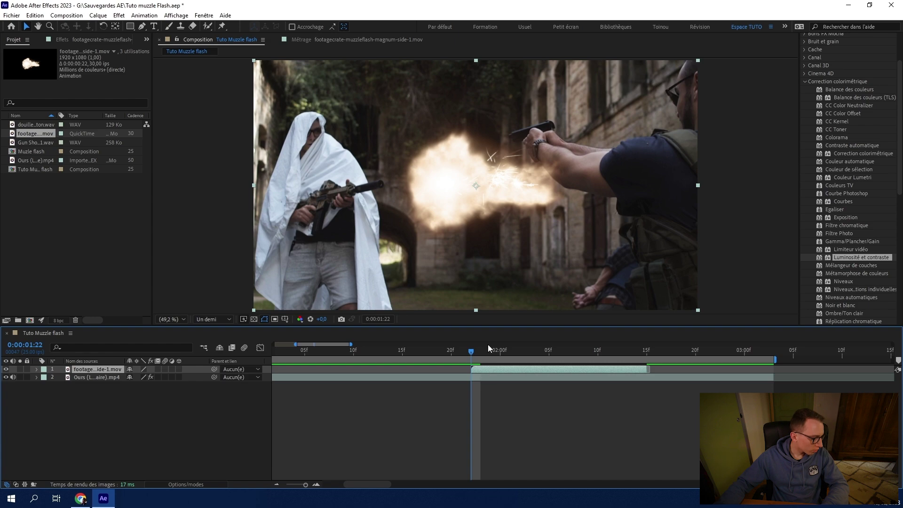
{"action": "left_click_drag", "start_coordinate": [473, 351], "coordinate": [483, 373]}
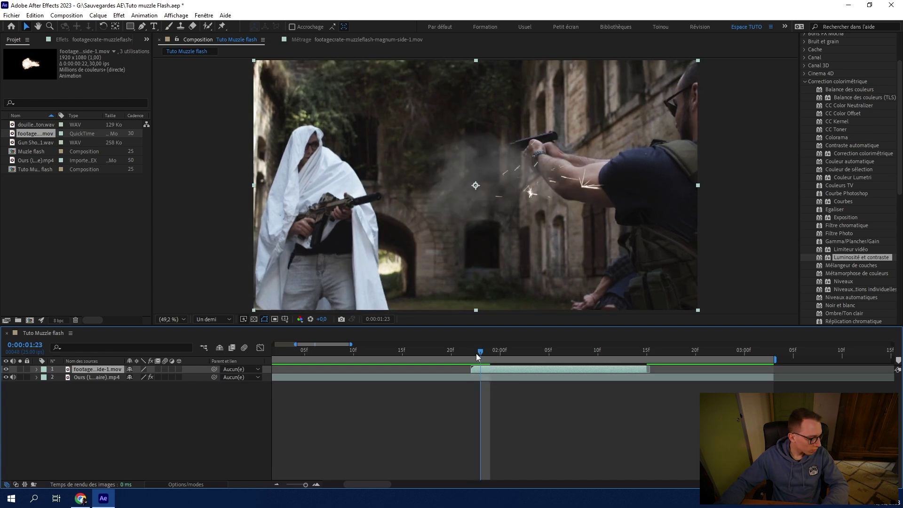
{"action": "left_click", "coordinate": [474, 353]}
Apply a 130% time stretch to the muzzle-flash layer.
{"action": "right_click", "coordinate": [482, 367]}
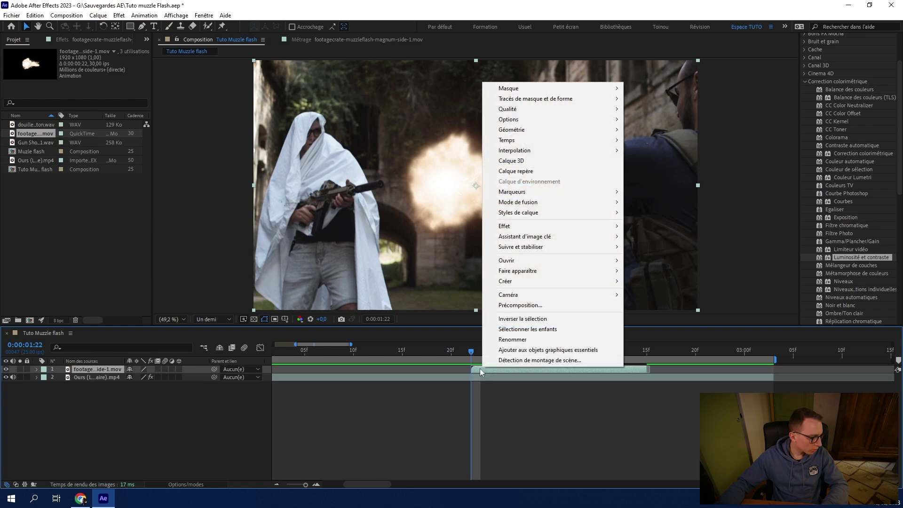
{"action": "mouse_move", "coordinate": [541, 141]}
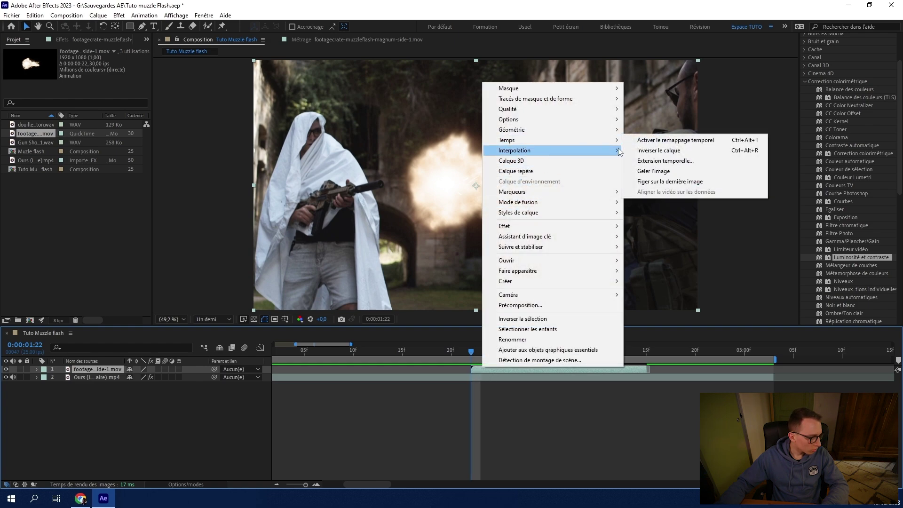
{"action": "left_click", "coordinate": [648, 161]}
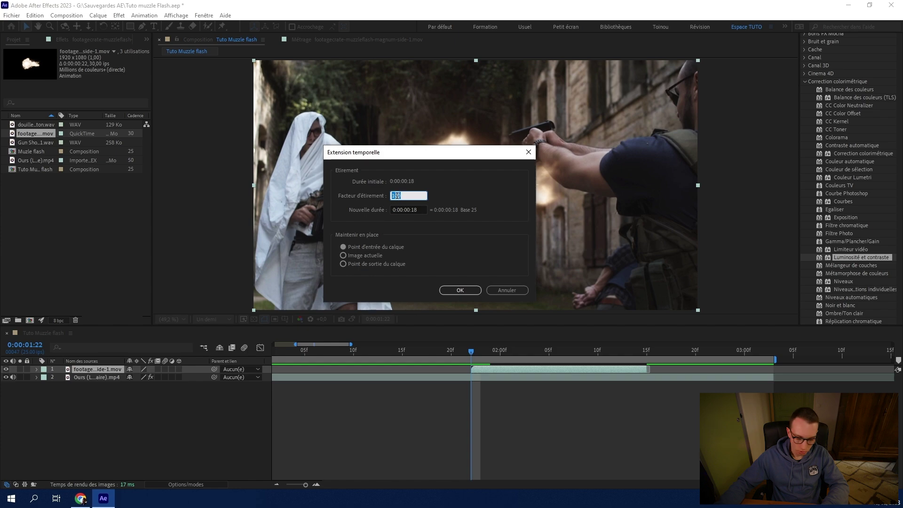
{"action": "type", "text": "130"}
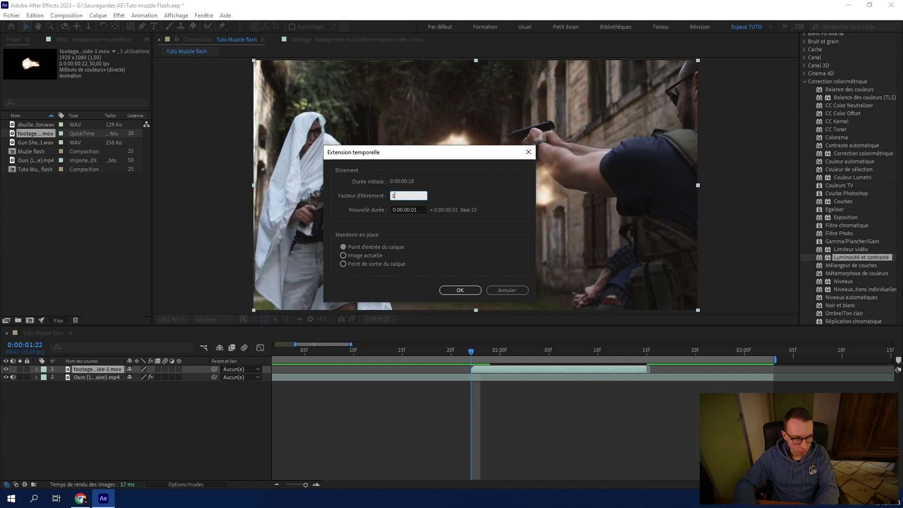
{"action": "key", "text": "Return"}
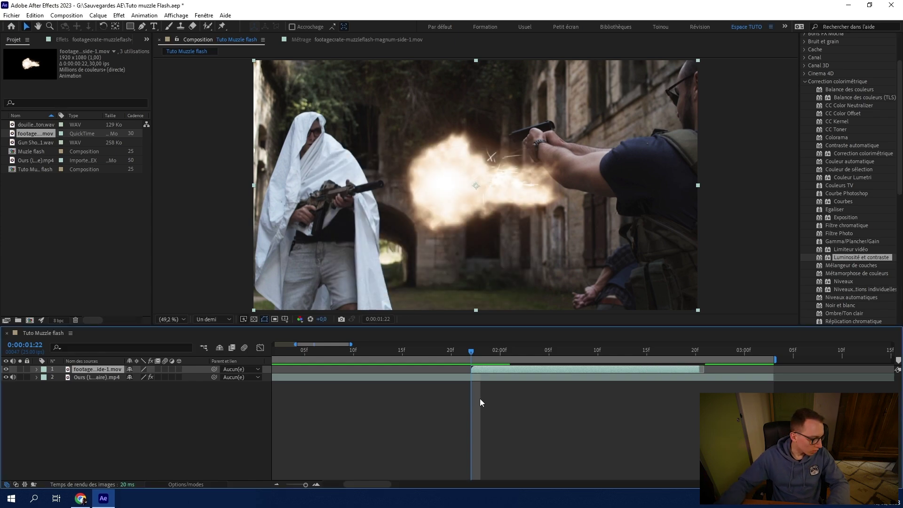
Duplicate the stretched flash layer, then select and expand layer 2 at 0:00:01:22.
{"action": "mouse_move", "coordinate": [473, 357]}
{"action": "left_mouse_down"}
{"action": "mouse_move", "coordinate": [481, 353]}
{"action": "mouse_move", "coordinate": [471, 355]}
{"action": "left_mouse_up"}
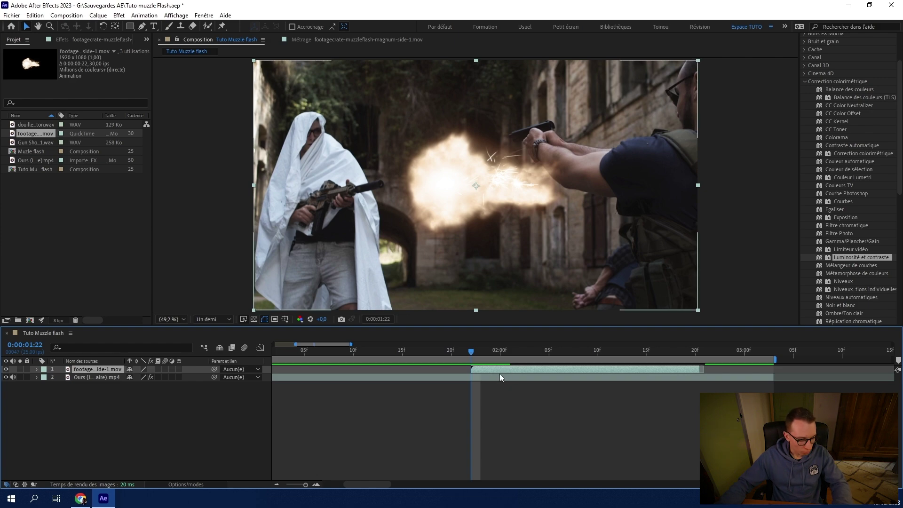
{"action": "key", "text": "ctrl+d"}
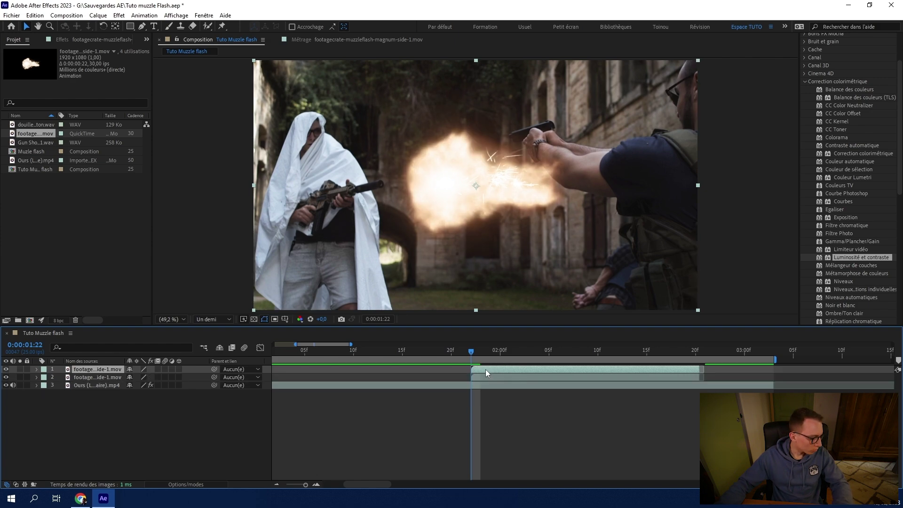
{"action": "left_click_drag", "start_coordinate": [473, 354], "coordinate": [492, 356]}
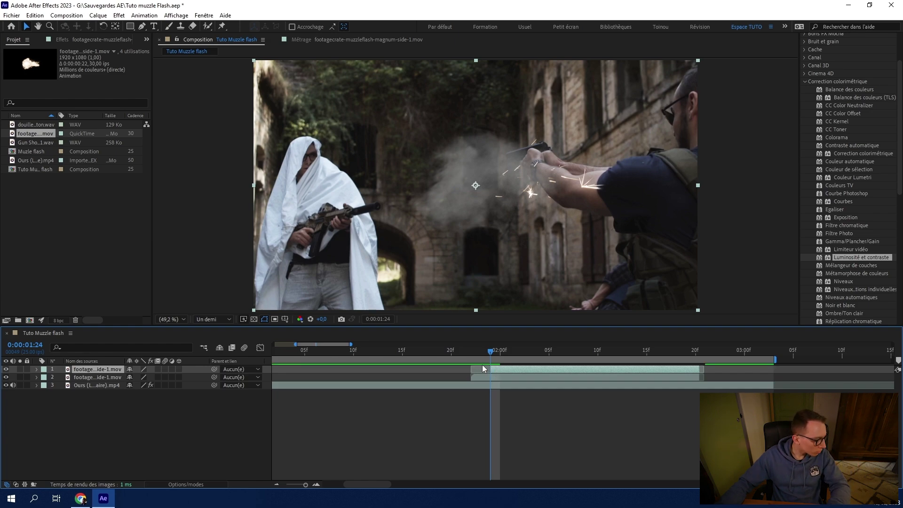
{"action": "left_click_drag", "start_coordinate": [479, 350], "coordinate": [471, 354]}
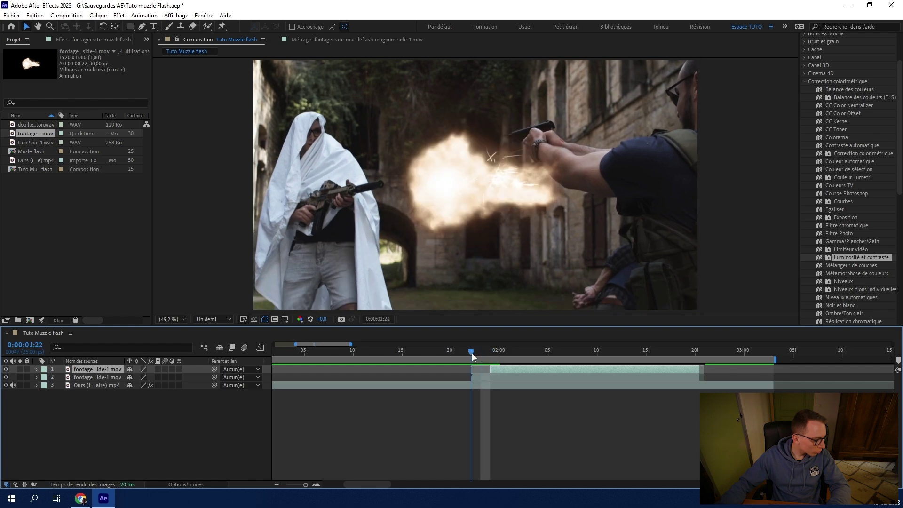
{"action": "left_click", "coordinate": [488, 376]}
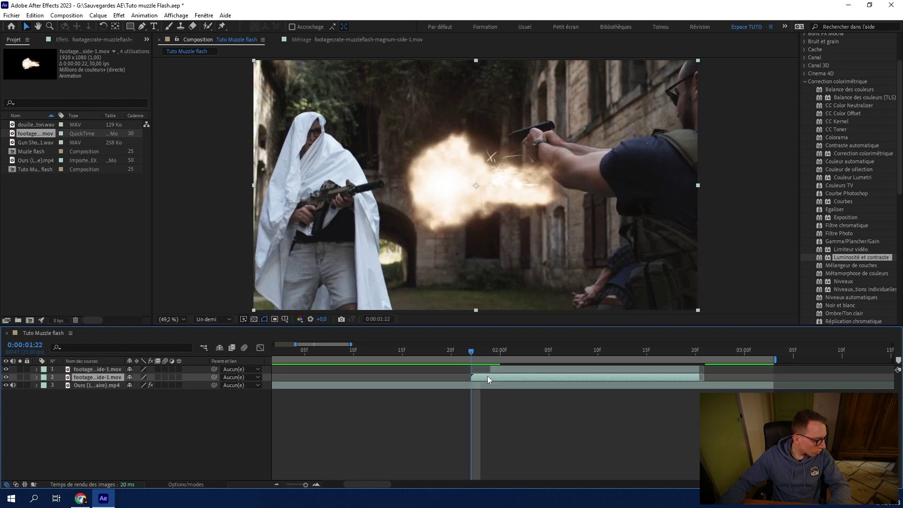
{"action": "left_click", "coordinate": [38, 378]}
Give the second flash layer Opacity keyframes: 100% at 1:22 and 0% at 2:00.
{"action": "left_click", "coordinate": [45, 385]}
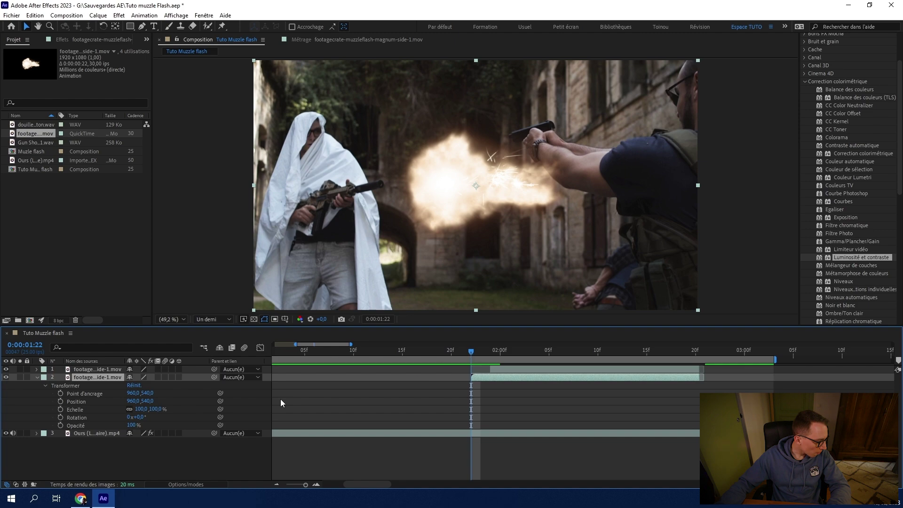
{"action": "left_click", "coordinate": [61, 425]}
{"action": "left_click_drag", "start_coordinate": [471, 351], "coordinate": [500, 352]}
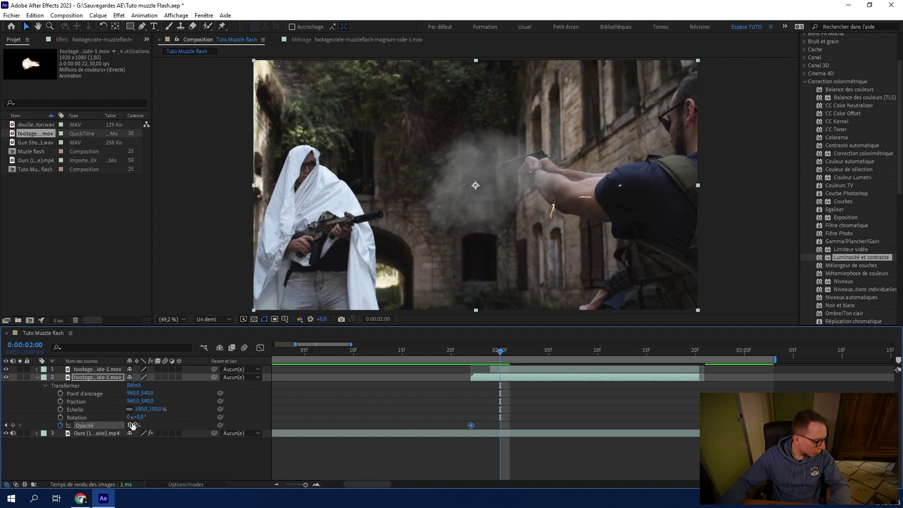
{"action": "left_click_drag", "start_coordinate": [131, 426], "coordinate": [112, 425]}
{"action": "left_click", "coordinate": [473, 352]}
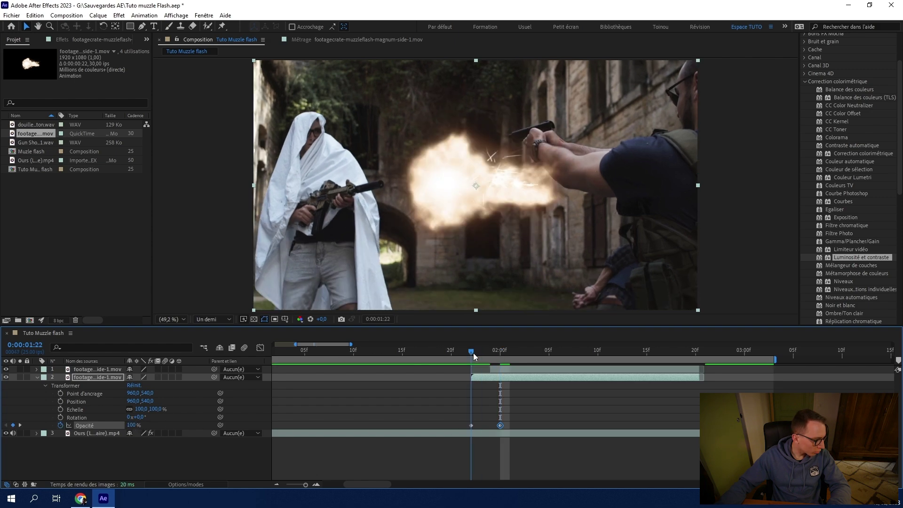
{"action": "left_click_drag", "start_coordinate": [471, 352], "coordinate": [490, 353]}
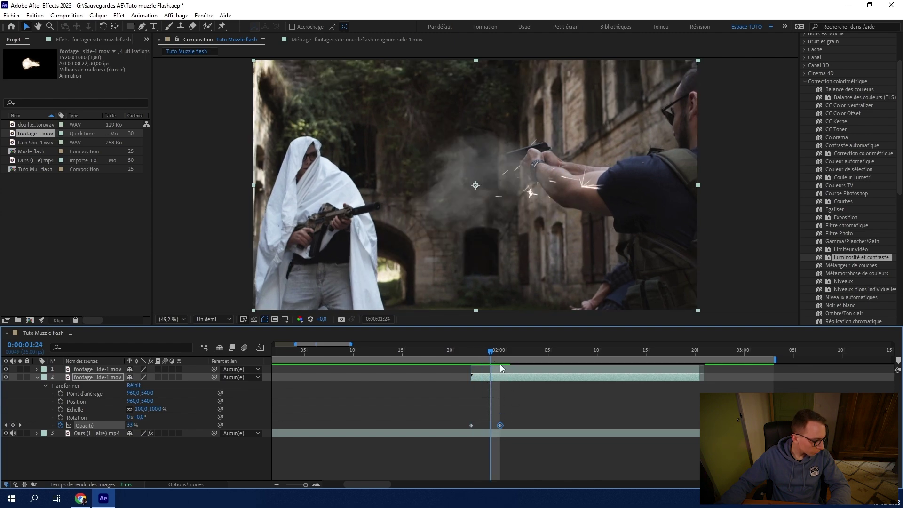
Review the fade through 2:00, then select both flash layers.
{"action": "left_click", "coordinate": [504, 371]}
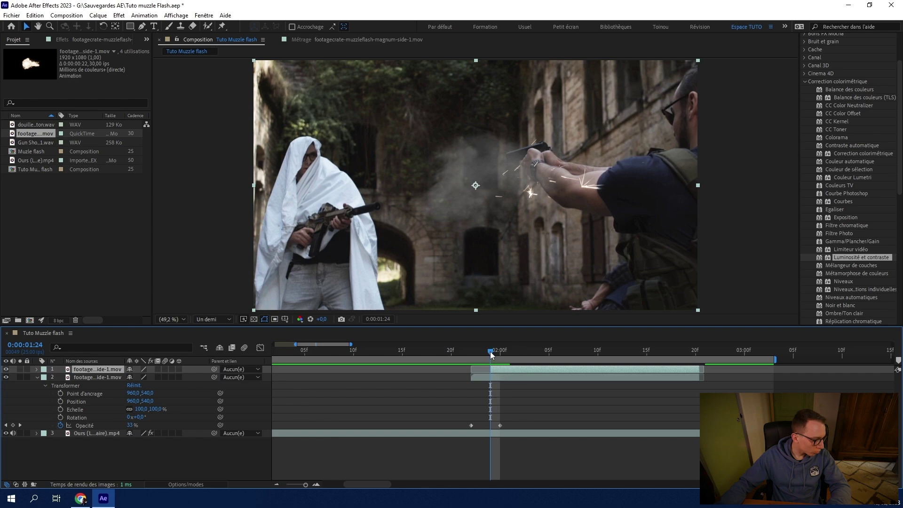
{"action": "mouse_move", "coordinate": [492, 358]}
{"action": "left_mouse_down"}
{"action": "mouse_move", "coordinate": [529, 353]}
{"action": "mouse_move", "coordinate": [458, 357]}
{"action": "mouse_move", "coordinate": [628, 364]}
{"action": "left_mouse_up"}
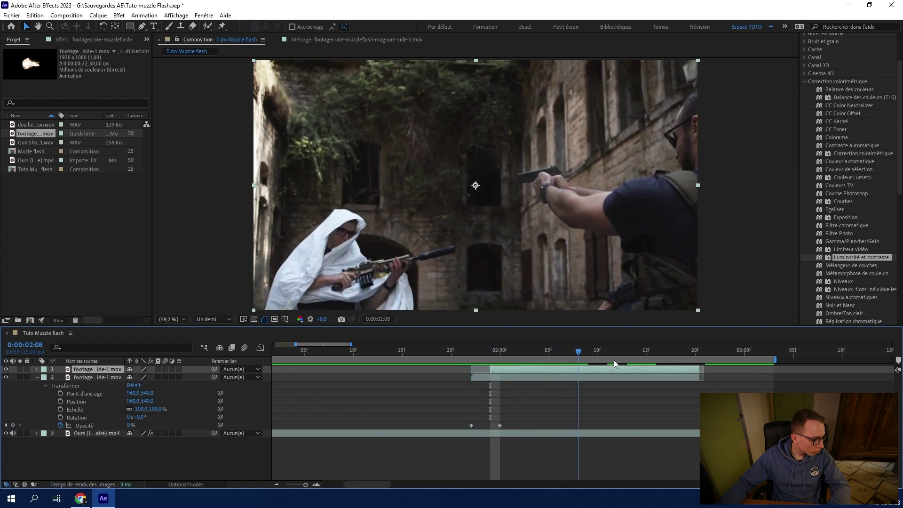
{"action": "left_click", "coordinate": [514, 378]}
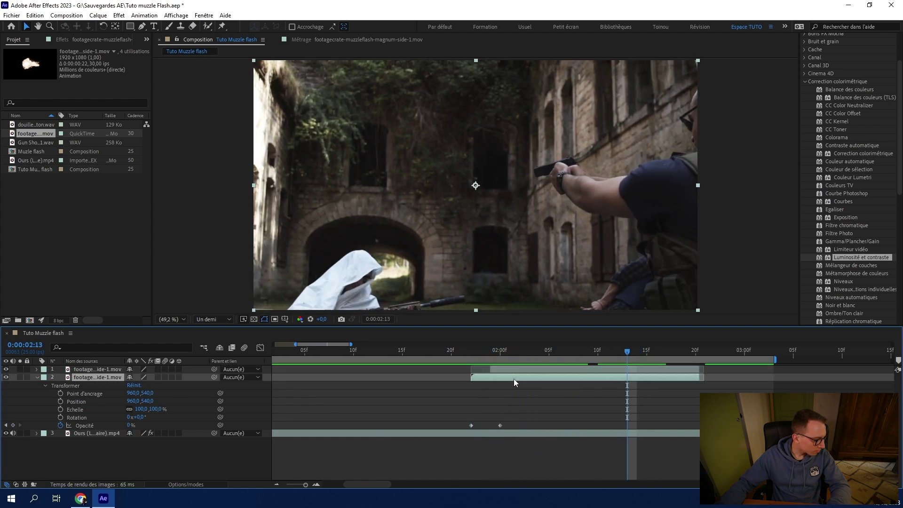
{"action": "left_click", "coordinate": [36, 377]}
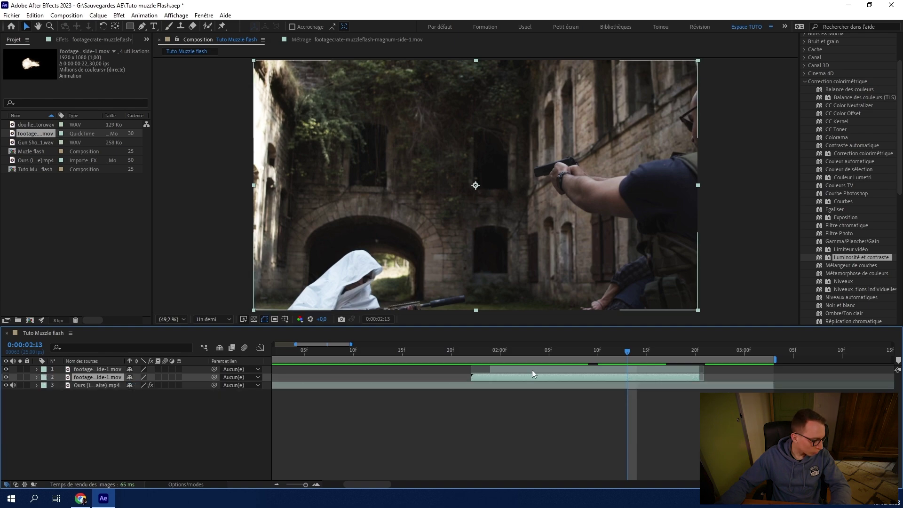
{"action": "left_click", "coordinate": [531, 371], "text": "shift"}
Precompose the two flash layers into a composition named 'Muzzle flash'.
{"action": "right_click", "coordinate": [532, 371]}
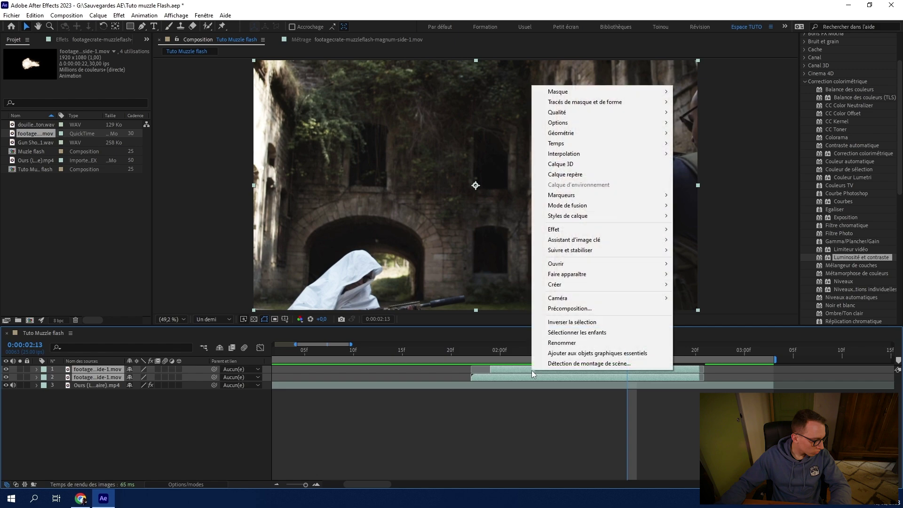
{"action": "left_click", "coordinate": [581, 308]}
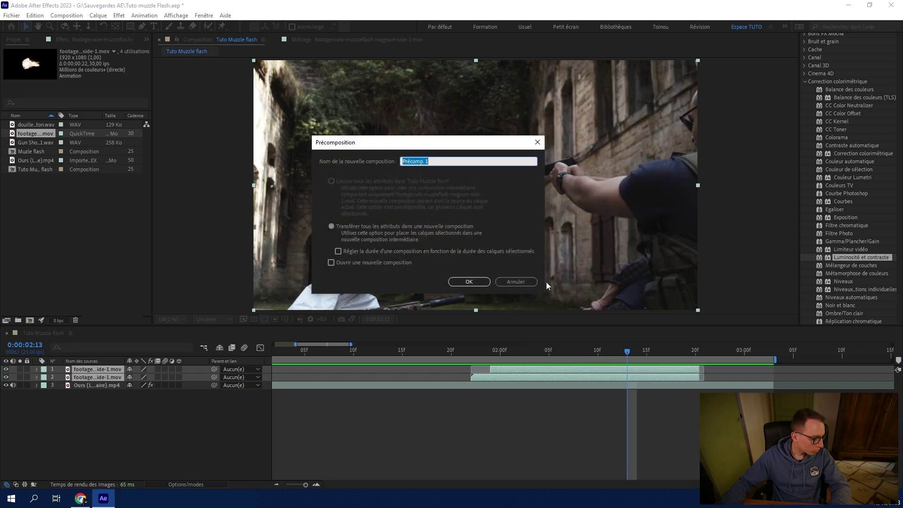
{"action": "type", "text": "Muz"}
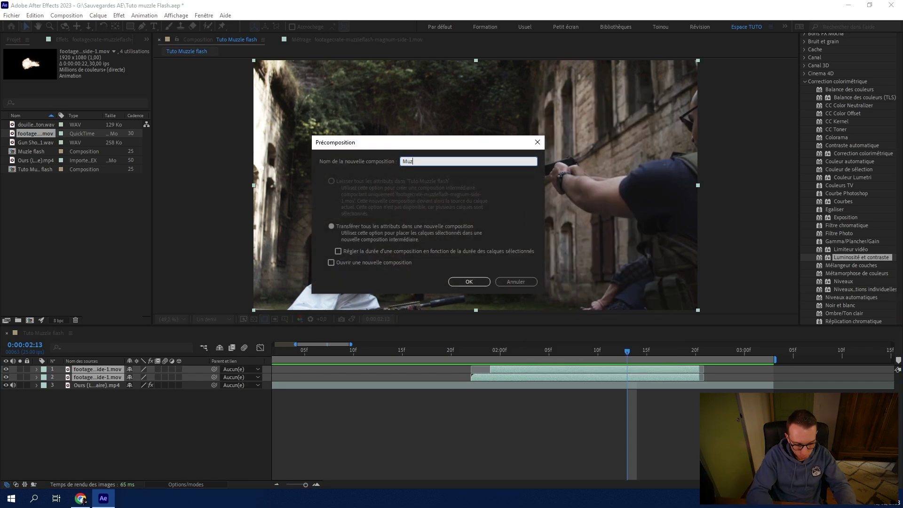
{"action": "type", "text": "sh"}
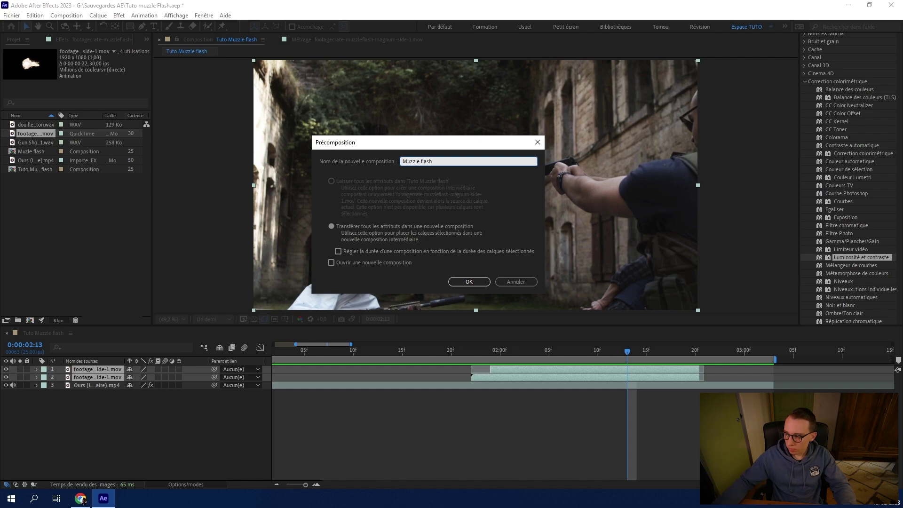
{"action": "left_click", "coordinate": [454, 281]}
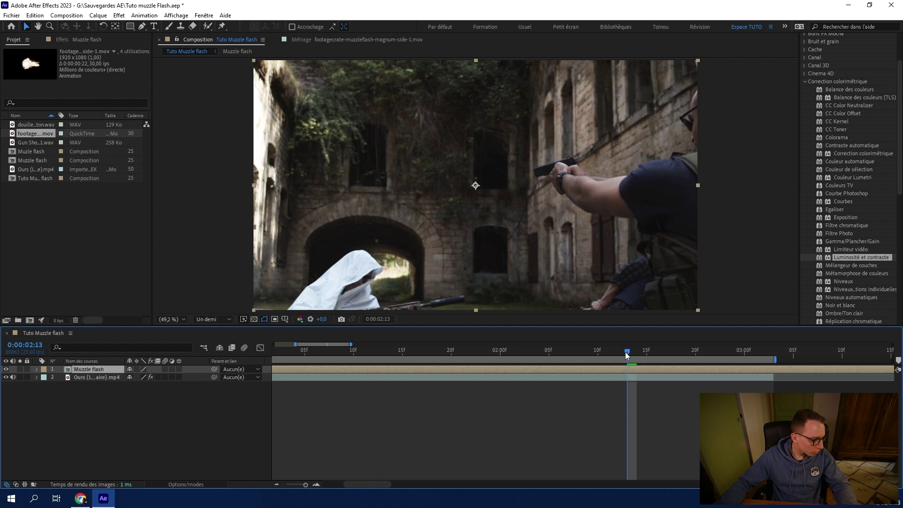
Split the Muzzle flash layer at 1:22 and delete the part before it.
{"action": "left_click_drag", "start_coordinate": [625, 352], "coordinate": [469, 363]}
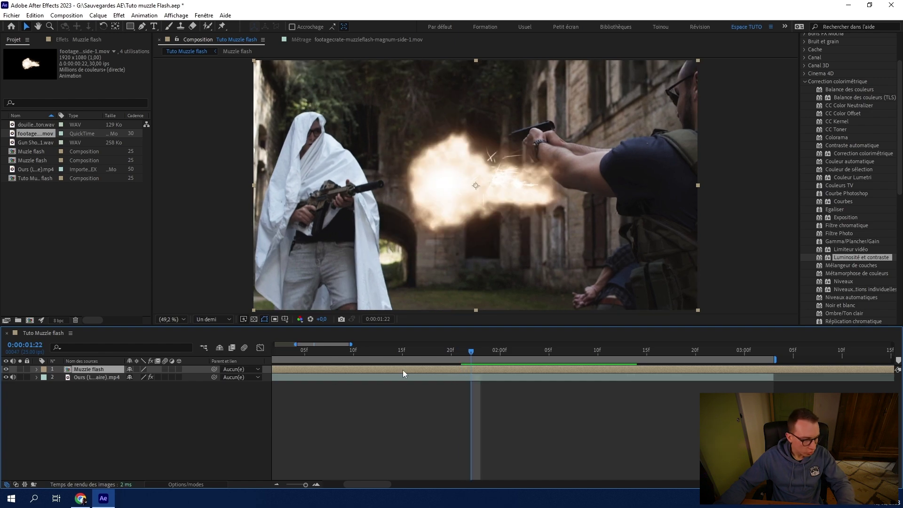
{"action": "key", "text": "ctrl+shift+d"}
{"action": "left_click", "coordinate": [423, 376]}
{"action": "key", "text": "Delete"}
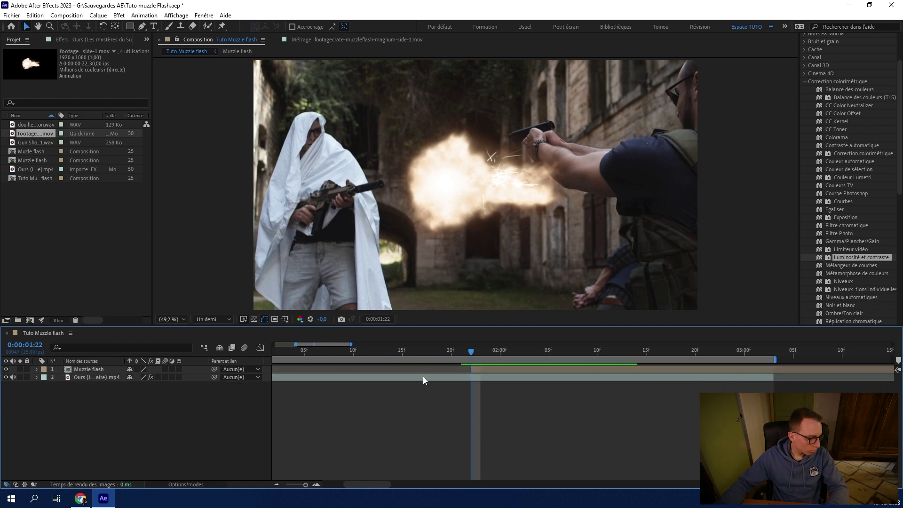
{"action": "mouse_move", "coordinate": [467, 354]}
{"action": "left_mouse_down"}
{"action": "mouse_move", "coordinate": [462, 360]}
{"action": "mouse_move", "coordinate": [472, 350]}
{"action": "left_mouse_up"}
{"action": "left_click", "coordinate": [490, 372]}
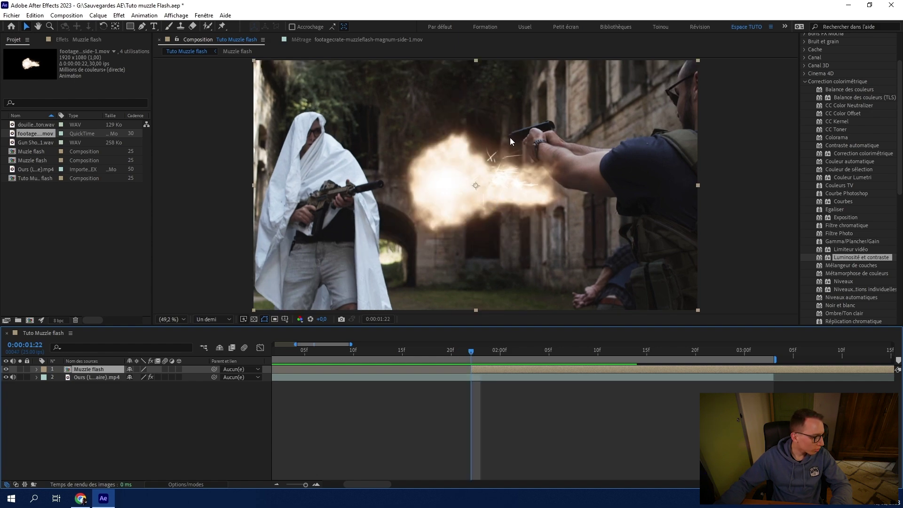
Scale the Muzzle flash layer to 32,3%, rotate it 161° and move it to the muzzle.
{"action": "left_click", "coordinate": [36, 370]}
{"action": "left_click", "coordinate": [44, 378]}
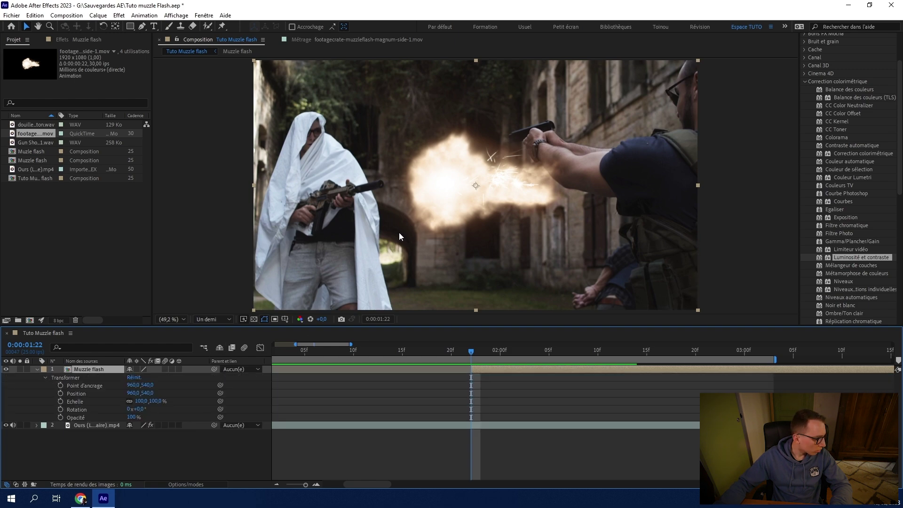
{"action": "mouse_move", "coordinate": [699, 61]}
{"action": "left_mouse_down"}
{"action": "mouse_move", "coordinate": [531, 157]}
{"action": "mouse_move", "coordinate": [545, 145]}
{"action": "left_mouse_up"}
{"action": "left_click_drag", "start_coordinate": [491, 182], "coordinate": [517, 136]}
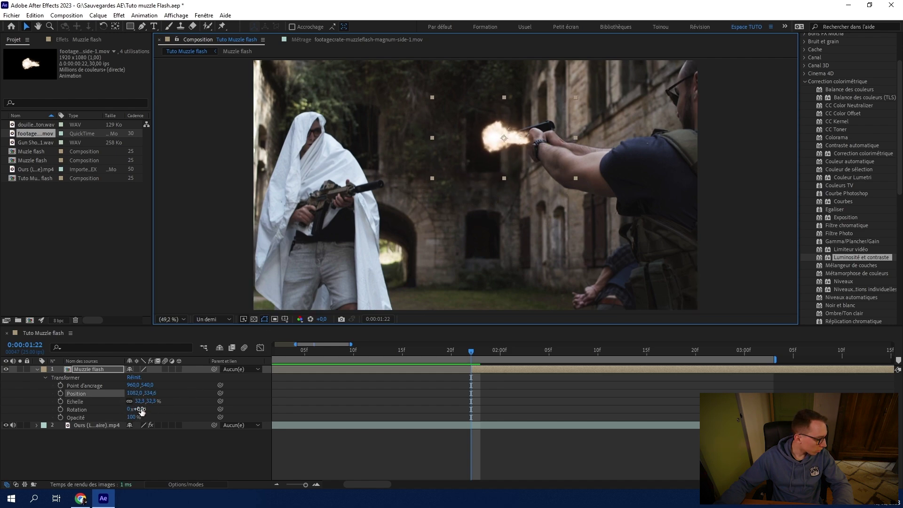
{"action": "left_click_drag", "start_coordinate": [139, 412], "coordinate": [209, 399]}
{"action": "left_click_drag", "start_coordinate": [539, 137], "coordinate": [527, 141]}
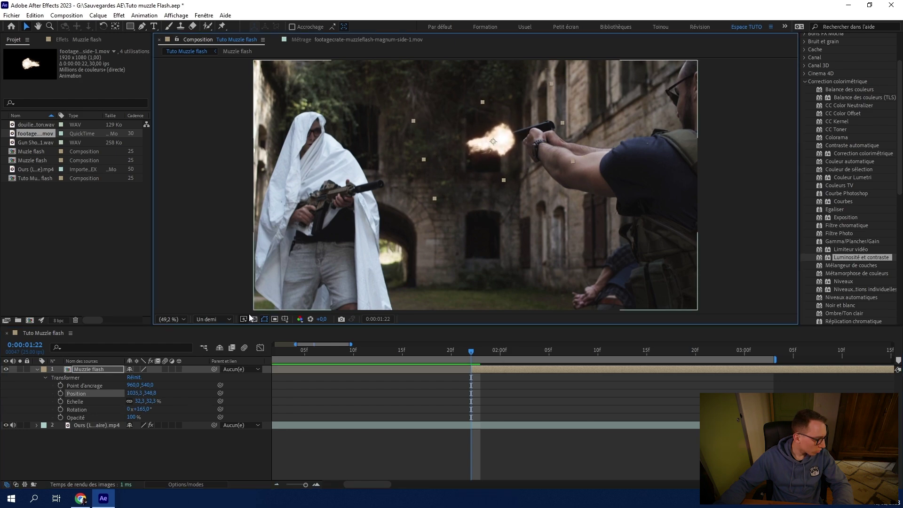
{"action": "left_click_drag", "start_coordinate": [145, 408], "coordinate": [142, 409]}
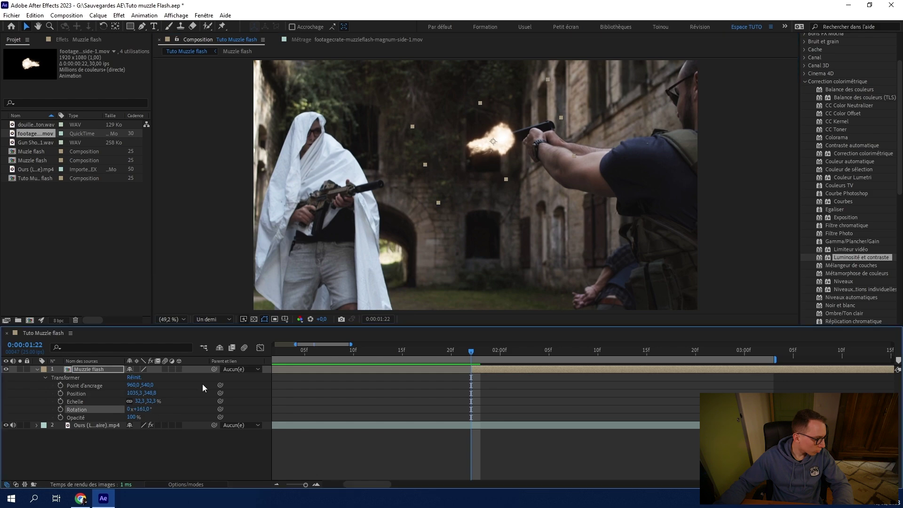
{"action": "left_click_drag", "start_coordinate": [522, 150], "coordinate": [521, 149]}
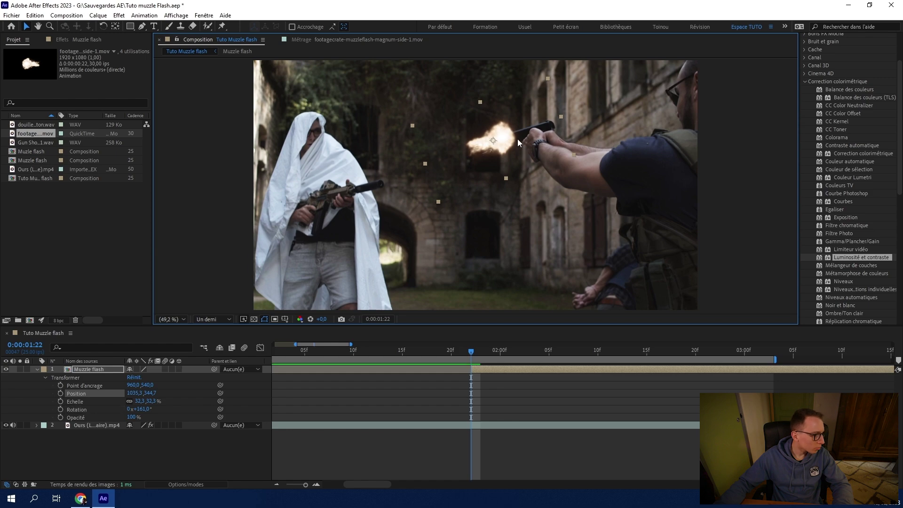
Zoom in on the pistol and nudge the flash precisely onto the muzzle tip.
{"action": "key", "text": "/"}
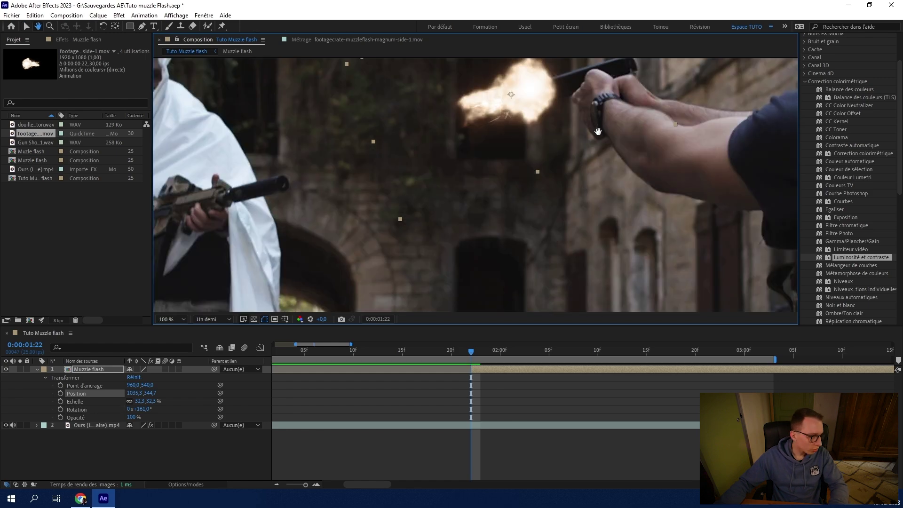
{"action": "left_click_drag", "start_coordinate": [595, 123], "coordinate": [558, 261]}
{"action": "key", "text": "v"}
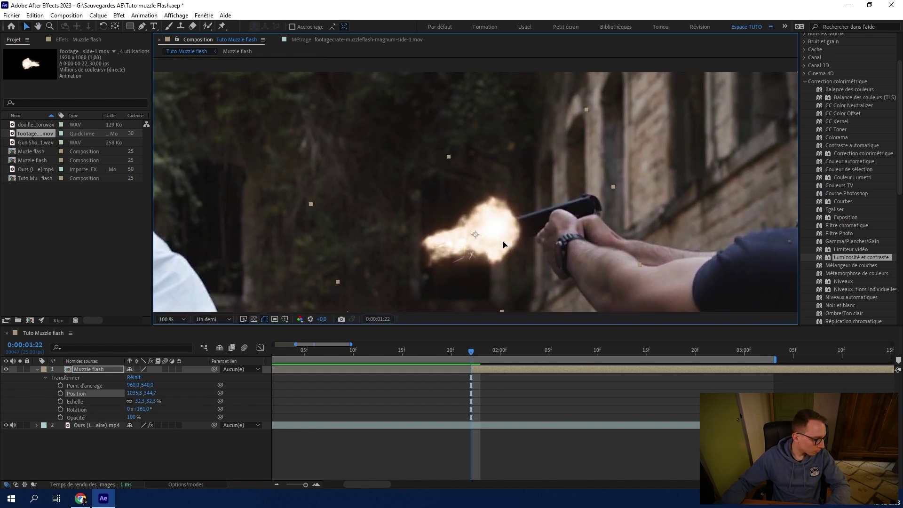
{"action": "left_click_drag", "start_coordinate": [503, 245], "coordinate": [505, 246]}
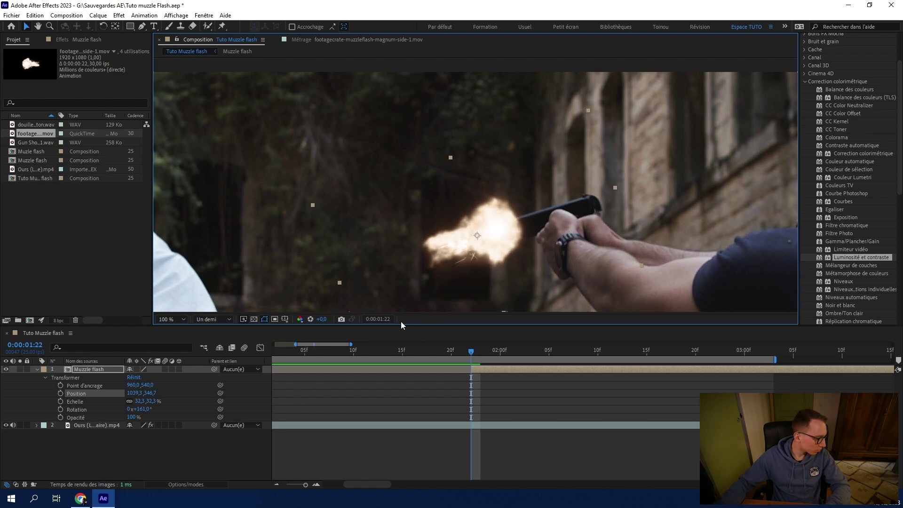
Hide the flash layer and draw a Pen mask around the pistol barrel and underside.
{"action": "left_click", "coordinate": [6, 370]}
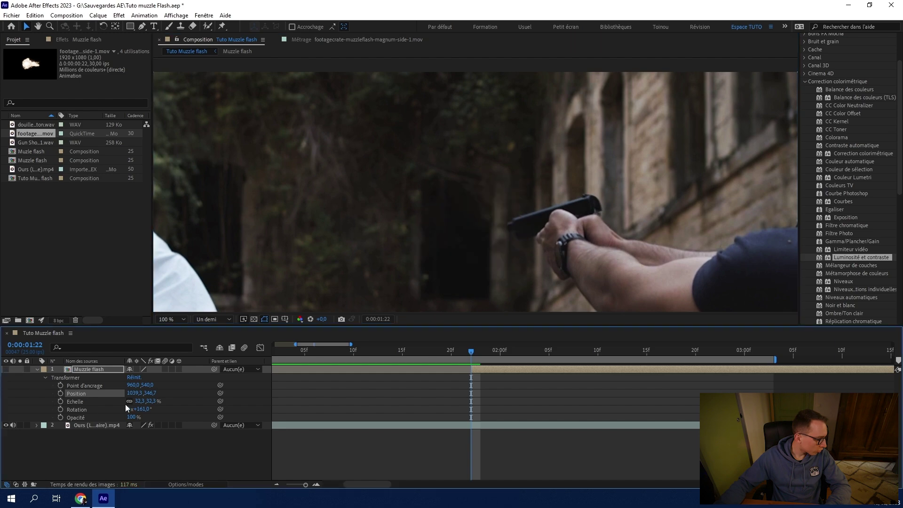
{"action": "left_click", "coordinate": [141, 27]}
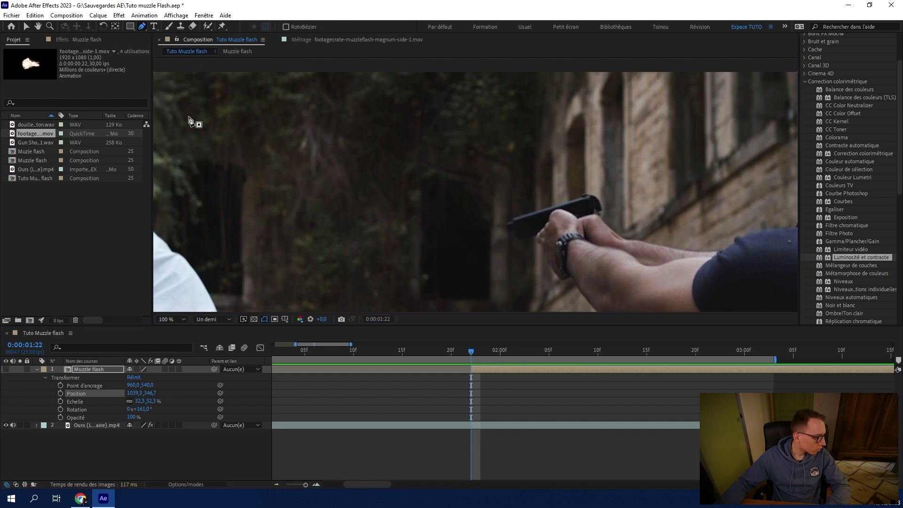
{"action": "key", "text": "period"}
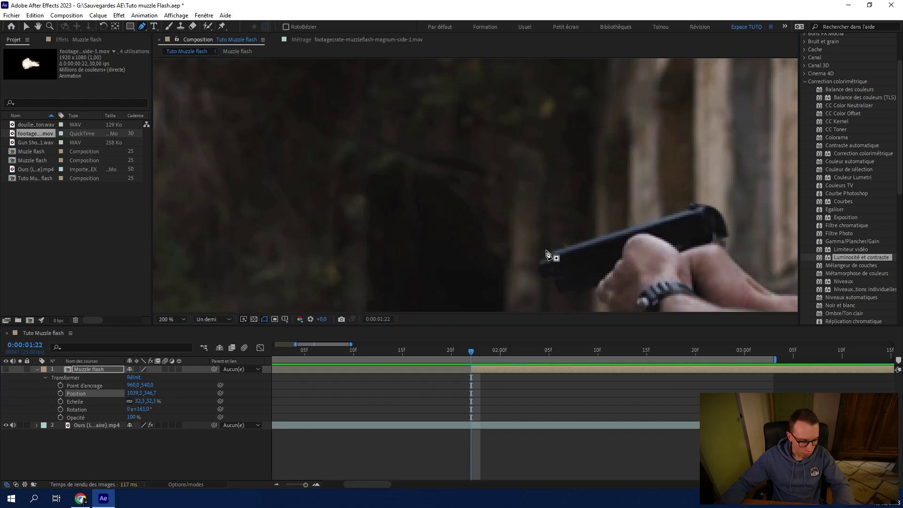
{"action": "mouse_move", "coordinate": [534, 256]}
{"action": "left_mouse_down"}
{"action": "mouse_move", "coordinate": [525, 189]}
{"action": "mouse_move", "coordinate": [570, 165]}
{"action": "left_mouse_up"}
{"action": "left_click", "coordinate": [540, 169]}
{"action": "left_click", "coordinate": [532, 180]}
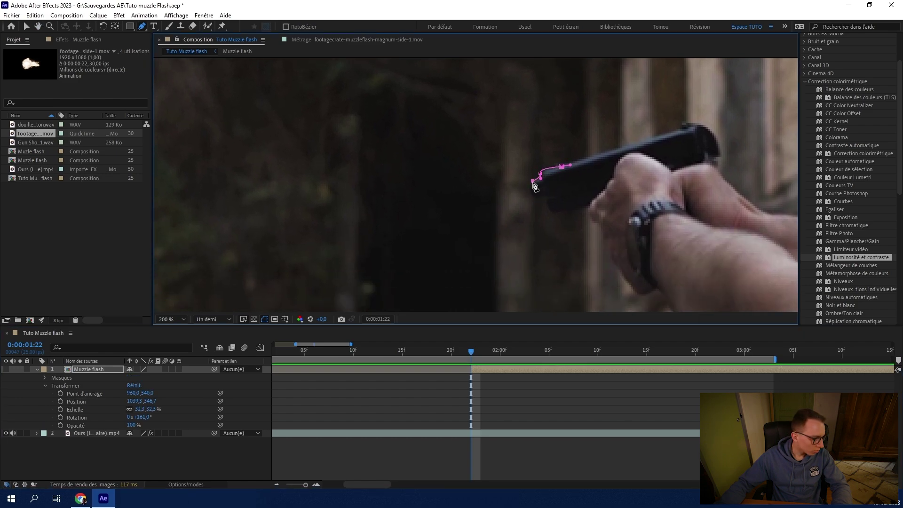
{"action": "left_click", "coordinate": [537, 196]}
{"action": "left_click", "coordinate": [548, 197]}
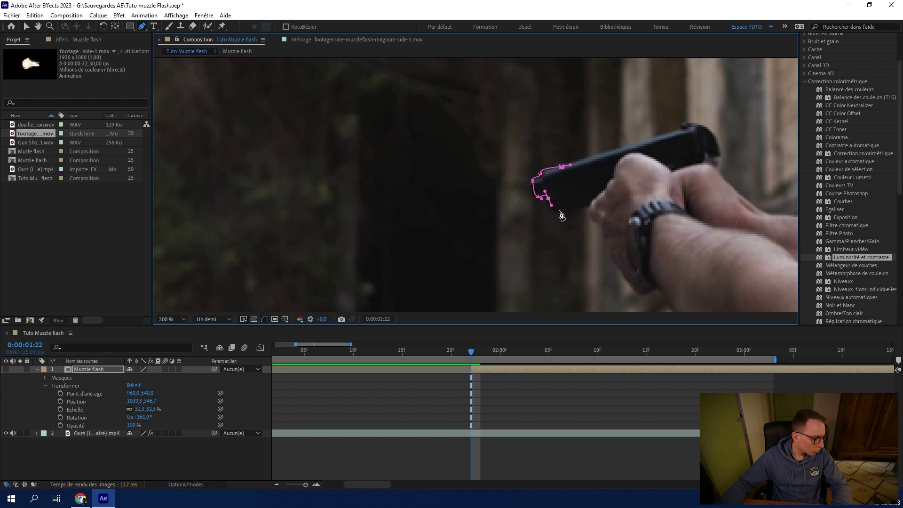
{"action": "left_click", "coordinate": [559, 210]}
{"action": "left_click", "coordinate": [580, 210]}
{"action": "left_click", "coordinate": [588, 205]}
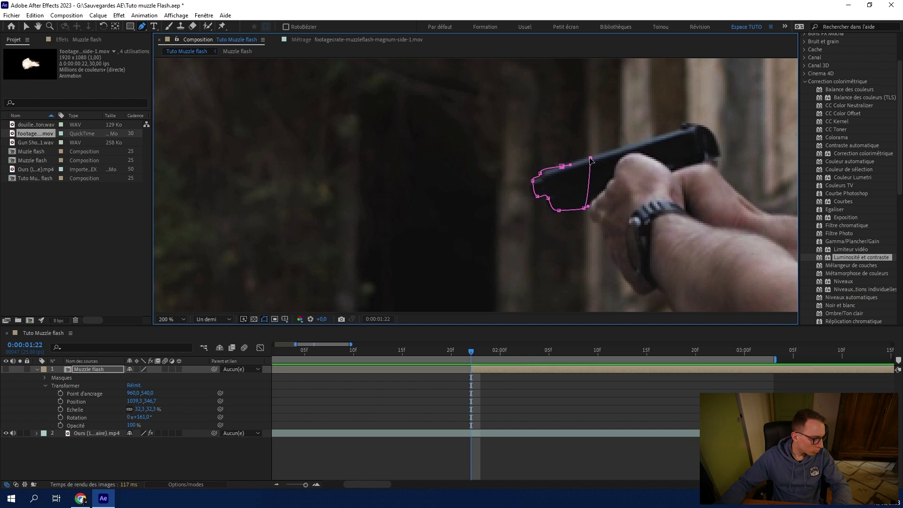
{"action": "left_click", "coordinate": [562, 168]}
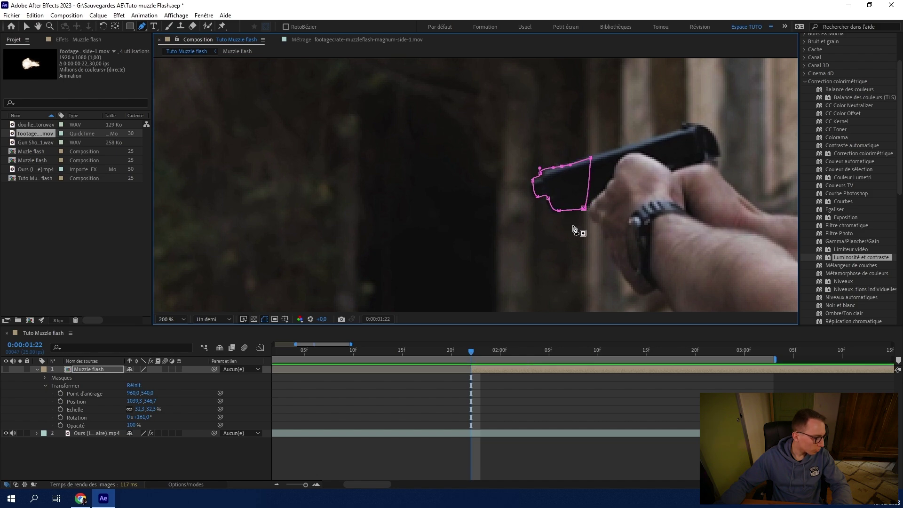
Show the layer, invert the mask, feather it 41 px, and fit the viewer.
{"action": "left_click", "coordinate": [6, 370]}
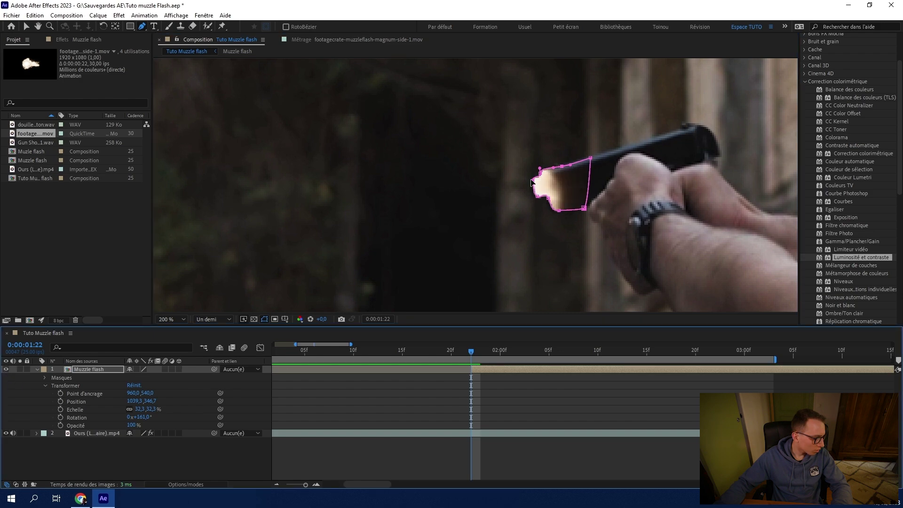
{"action": "left_click", "coordinate": [45, 377]}
{"action": "left_click", "coordinate": [172, 385]}
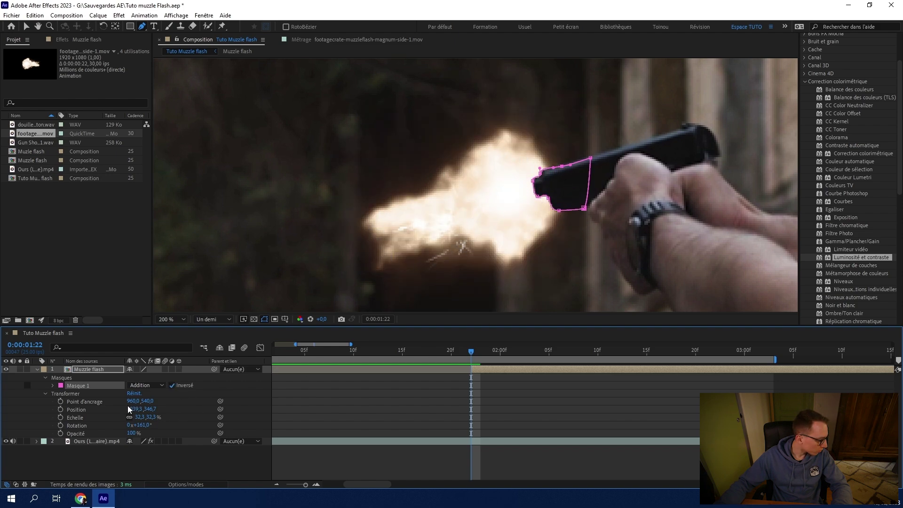
{"action": "left_click", "coordinate": [53, 385]}
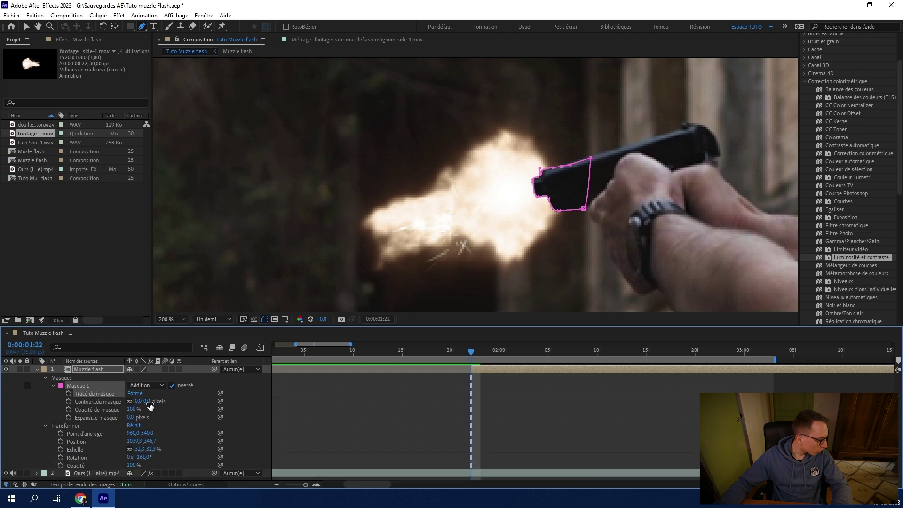
{"action": "left_click_drag", "start_coordinate": [146, 403], "coordinate": [163, 400]}
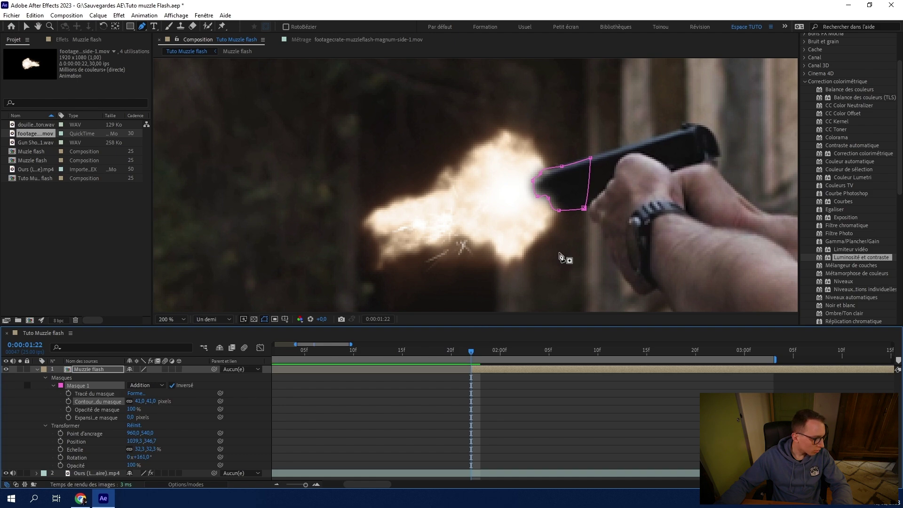
{"action": "left_click", "coordinate": [548, 196]}
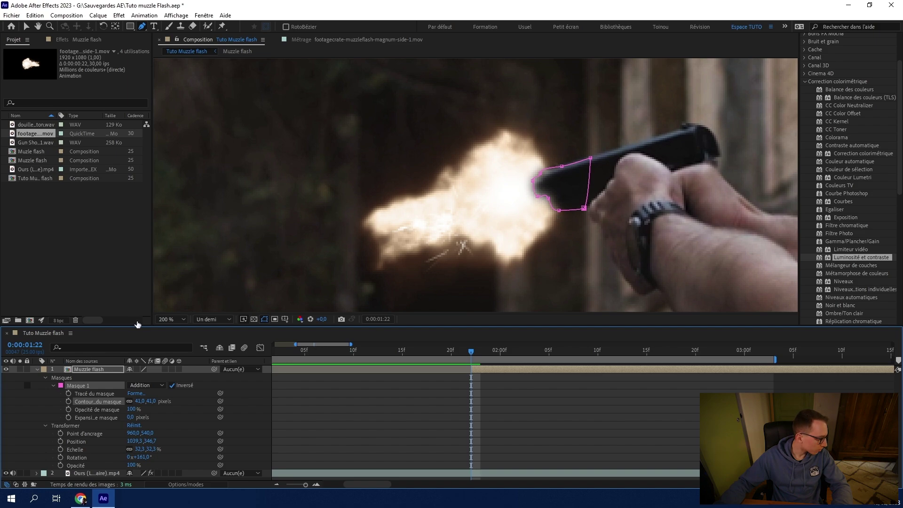
{"action": "left_click", "coordinate": [180, 319]}
{"action": "left_click", "coordinate": [190, 163]}
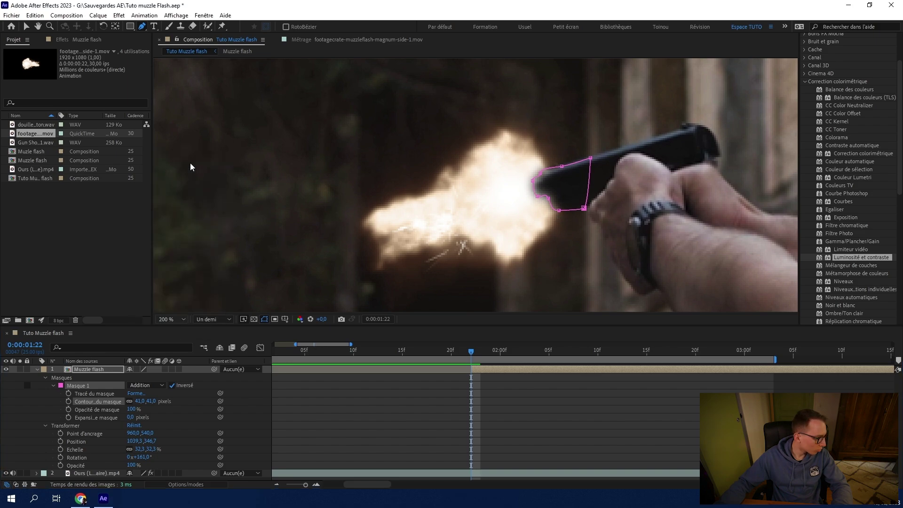
Collapse the layer properties and recentre the view on the pistol and flash.
{"action": "left_click", "coordinate": [37, 369]}
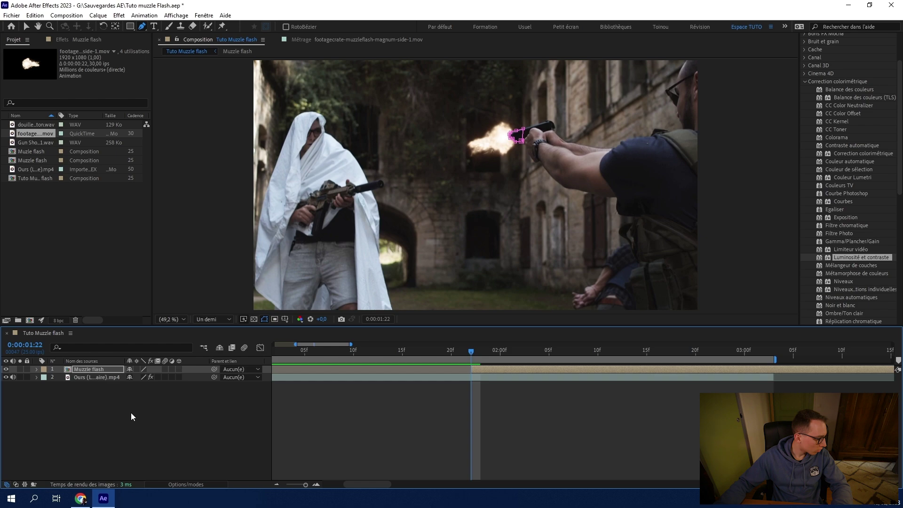
{"action": "left_click", "coordinate": [130, 412]}
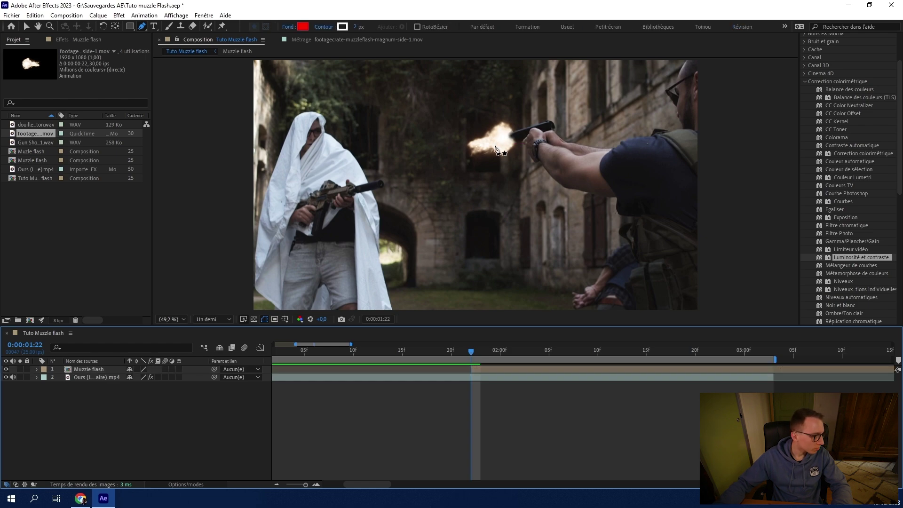
{"action": "scroll", "coordinate": [495, 149], "scroll_direction": "up", "scroll_amount": 1}
{"action": "left_click", "coordinate": [26, 26]}
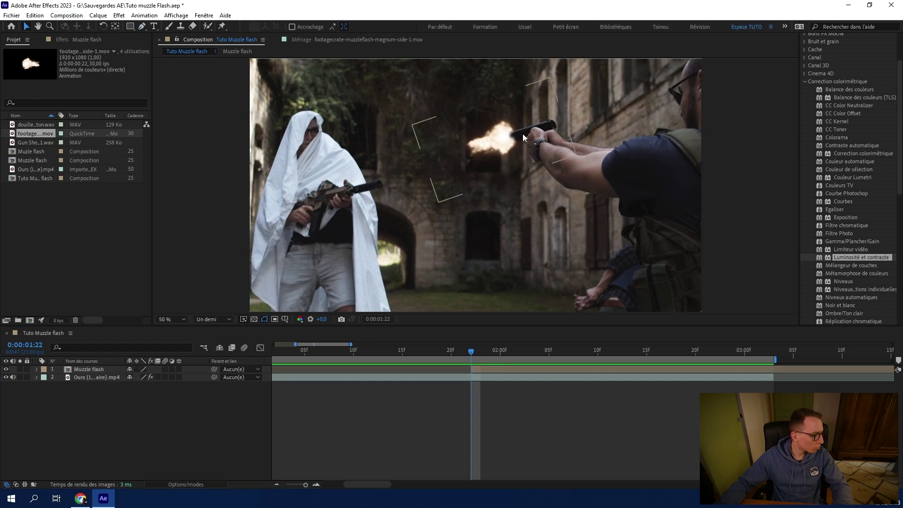
{"action": "scroll", "coordinate": [510, 149], "scroll_direction": "up", "scroll_amount": 2}
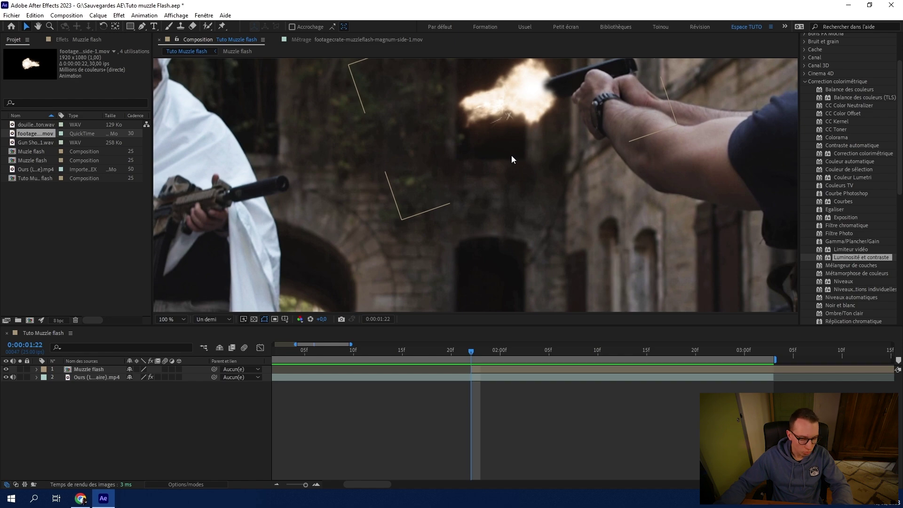
{"action": "left_click_drag", "start_coordinate": [512, 155], "coordinate": [500, 247]}
Make Muzzle flash a 3D layer and set a Position keyframe at 1:22.
{"action": "left_click", "coordinate": [85, 369]}
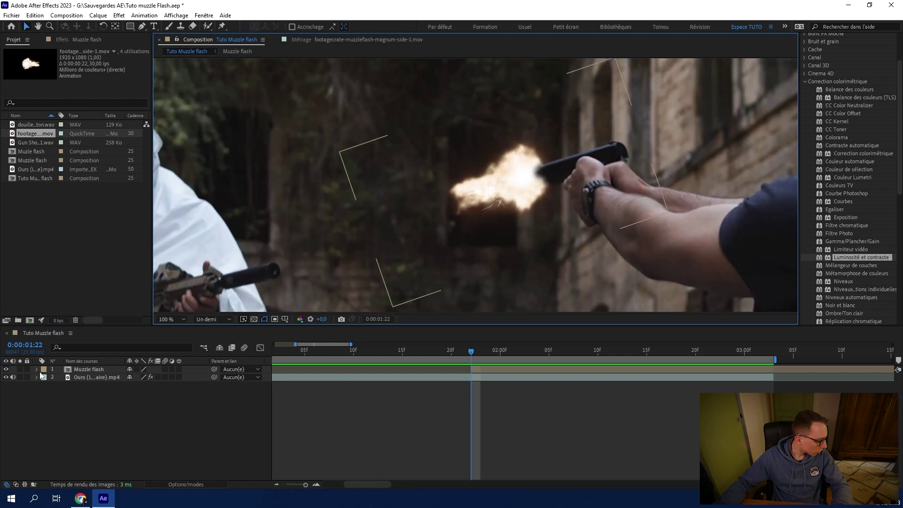
{"action": "left_click", "coordinate": [37, 369]}
{"action": "left_click", "coordinate": [179, 369]}
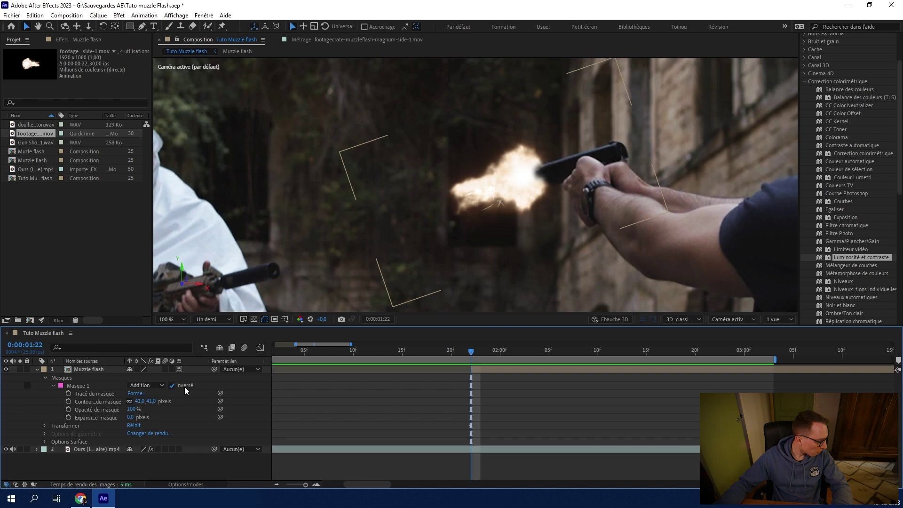
{"action": "left_click", "coordinate": [45, 425]}
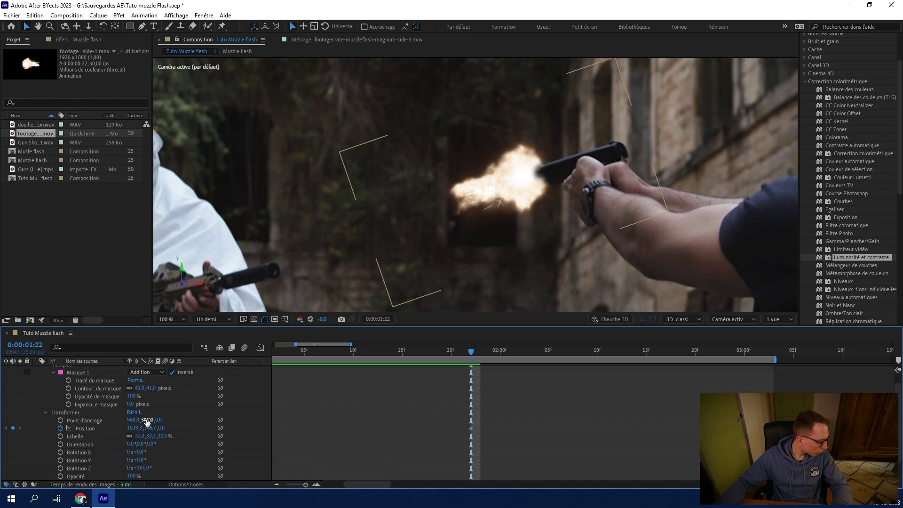
{"action": "left_click", "coordinate": [518, 184]}
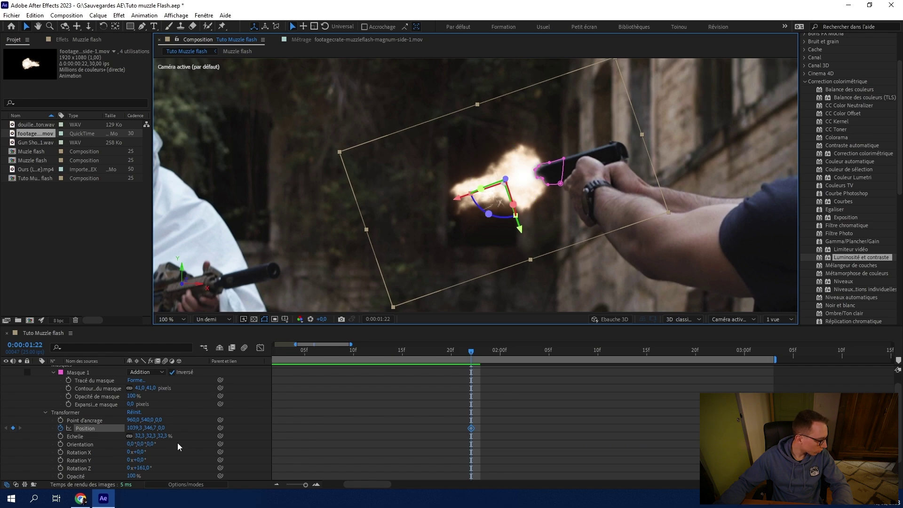
Rotate the flash in 3D to 8,1°, 22,2°, 358,4° to follow the barrel.
{"action": "scroll", "coordinate": [177, 442], "scroll_direction": "down", "scroll_amount": 1}
{"action": "left_click", "coordinate": [83, 428]}
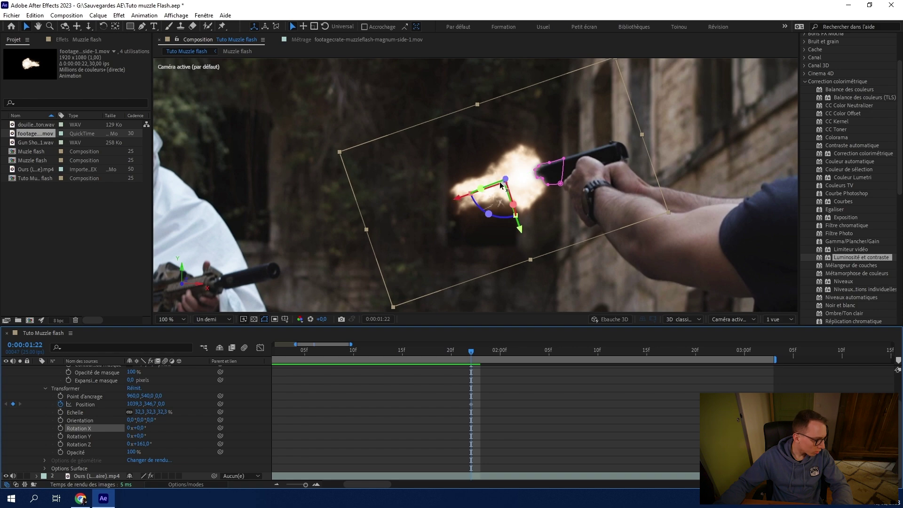
{"action": "left_click_drag", "start_coordinate": [501, 185], "coordinate": [475, 190]}
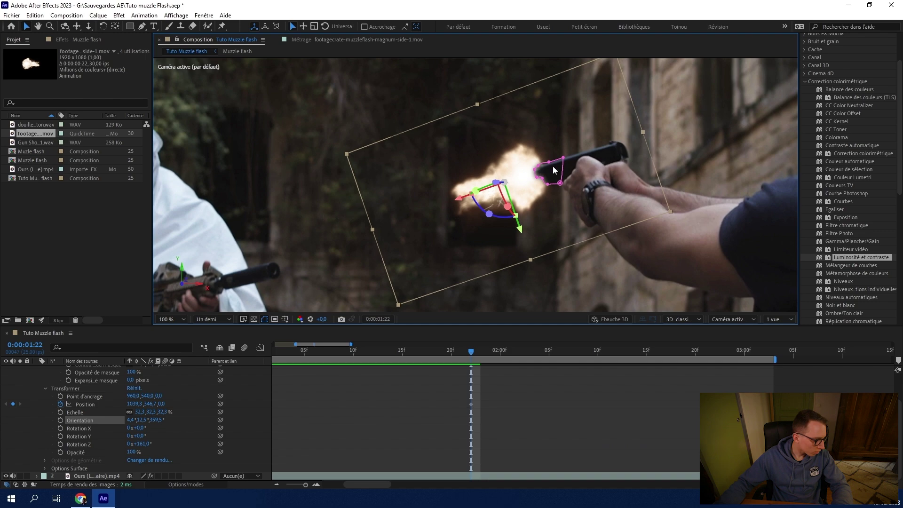
{"action": "left_click_drag", "start_coordinate": [481, 192], "coordinate": [472, 192]}
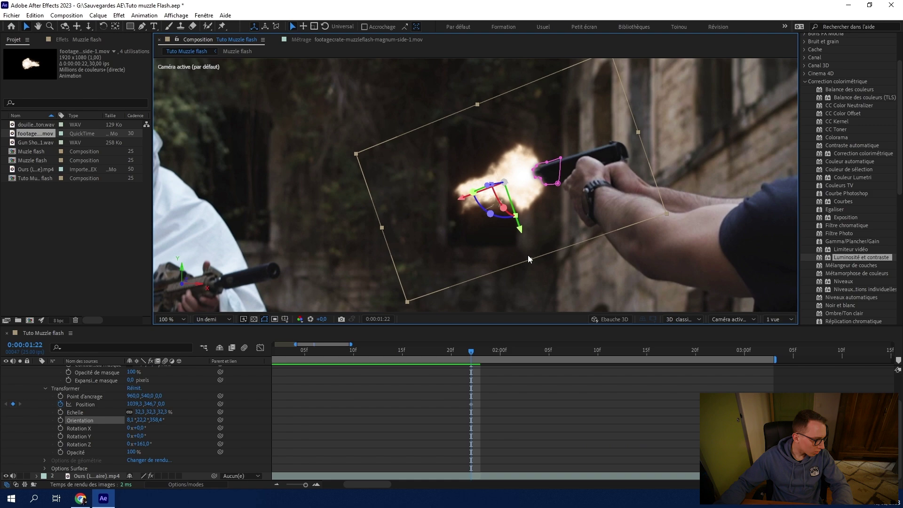
{"action": "left_click", "coordinate": [77, 404]}
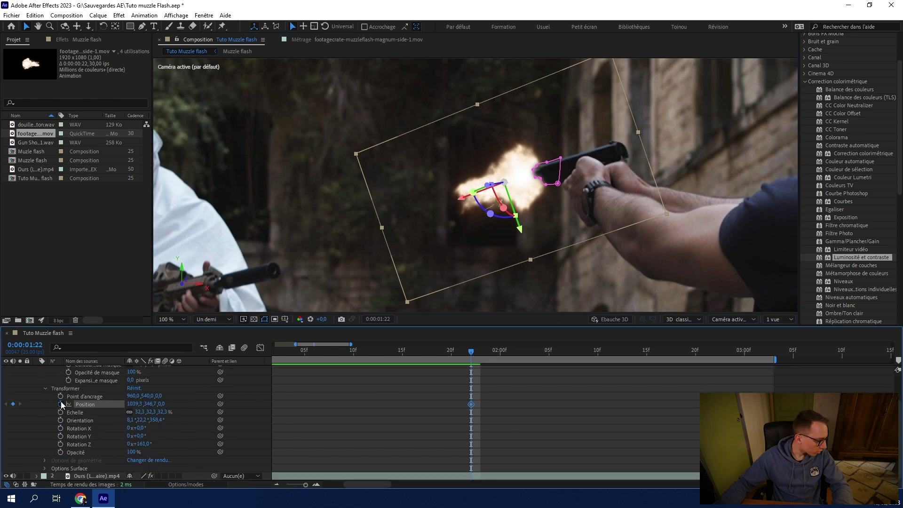
Add Position keyframes at 1:23, 1:24 and 2:03, moving the flash with the pistol.
{"action": "scroll", "coordinate": [449, 436], "scroll_direction": "up", "scroll_amount": 3}
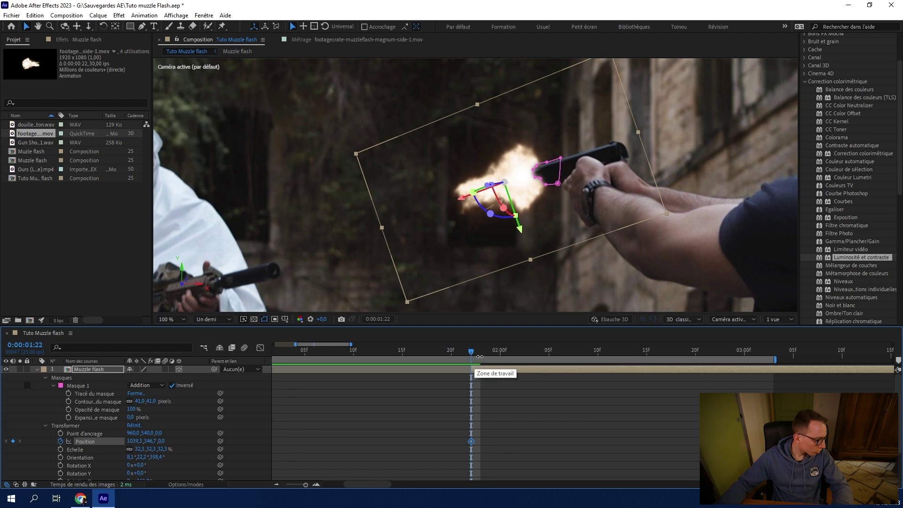
{"action": "left_click_drag", "start_coordinate": [473, 351], "coordinate": [481, 351]}
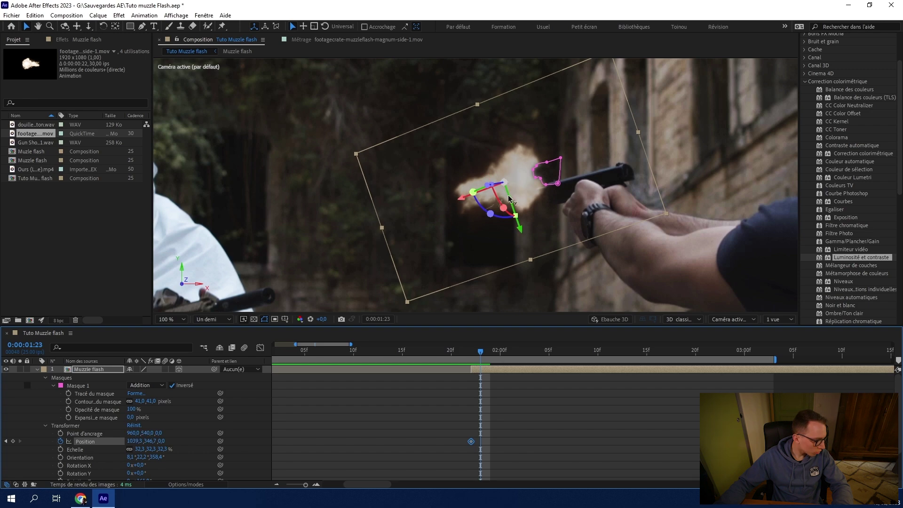
{"action": "mouse_move", "coordinate": [508, 198]}
{"action": "left_mouse_down"}
{"action": "mouse_move", "coordinate": [517, 221]}
{"action": "mouse_move", "coordinate": [468, 221]}
{"action": "mouse_move", "coordinate": [514, 275]}
{"action": "mouse_move", "coordinate": [507, 302]}
{"action": "left_mouse_up"}
{"action": "left_click", "coordinate": [489, 353]}
{"action": "key", "text": "Page_Down"}
{"action": "key", "text": "Page_Down"}
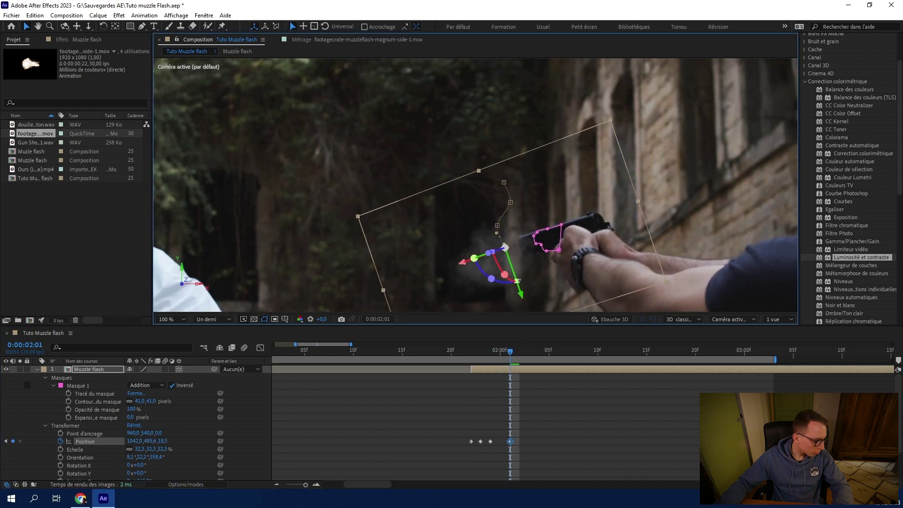
{"action": "left_click", "coordinate": [529, 353]}
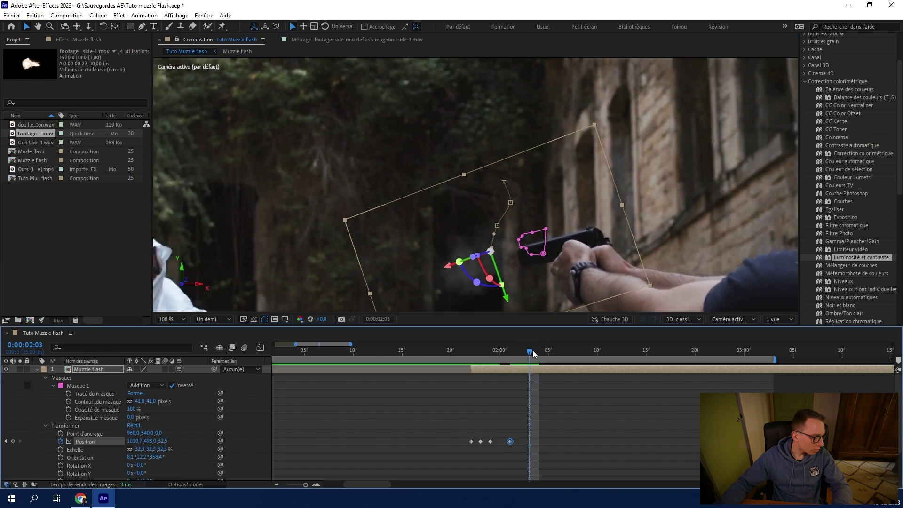
{"action": "mouse_move", "coordinate": [501, 165]}
{"action": "left_mouse_down"}
{"action": "mouse_move", "coordinate": [508, 211]}
{"action": "mouse_move", "coordinate": [524, 207]}
{"action": "left_mouse_up"}
Add Position keyframes at 2:06, 2:09, 2:12 and 2:00, then scrub to verify tracking.
{"action": "key", "text": "Page_Down"}
{"action": "key", "text": "Page_Down"}
{"action": "key", "text": "Page_Down"}
{"action": "left_click", "coordinate": [587, 351]}
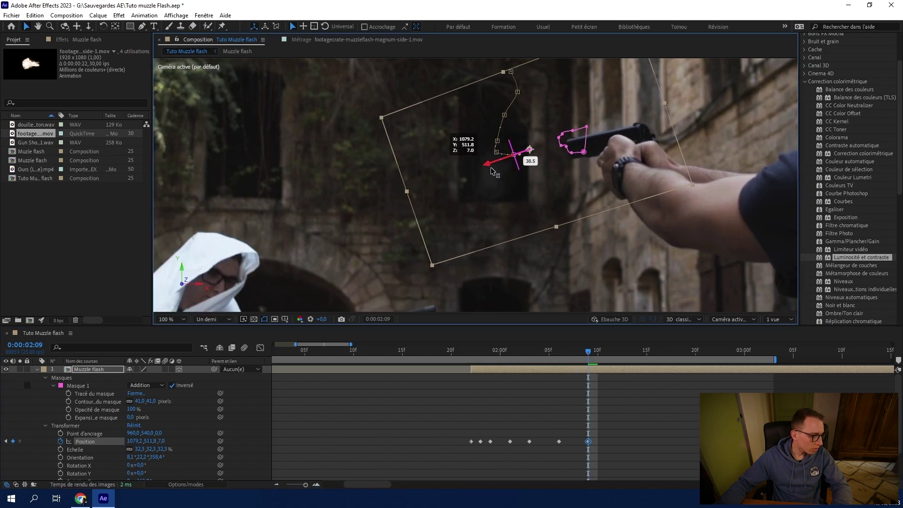
{"action": "left_click_drag", "start_coordinate": [501, 164], "coordinate": [543, 163]}
{"action": "left_click", "coordinate": [614, 352]}
{"action": "left_click", "coordinate": [471, 352]}
{"action": "left_click_drag", "start_coordinate": [492, 357], "coordinate": [500, 352]}
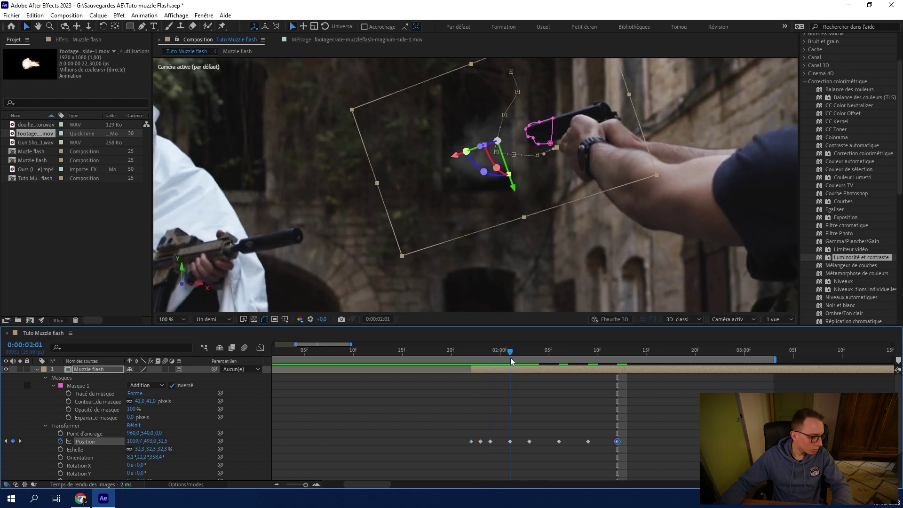
{"action": "left_click_drag", "start_coordinate": [453, 149], "coordinate": [458, 151]}
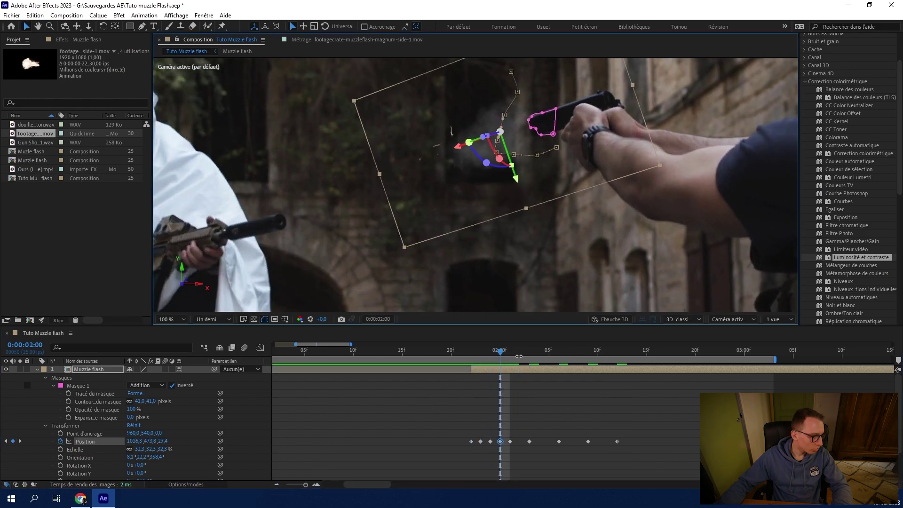
{"action": "mouse_move", "coordinate": [500, 352]}
{"action": "left_mouse_down"}
{"action": "mouse_move", "coordinate": [585, 362]}
{"action": "mouse_move", "coordinate": [480, 361]}
{"action": "left_mouse_up"}
Collapse the Muzzle flash layer and play back the shot from 1:12 to review the flash.
{"action": "key", "text": "comma"}
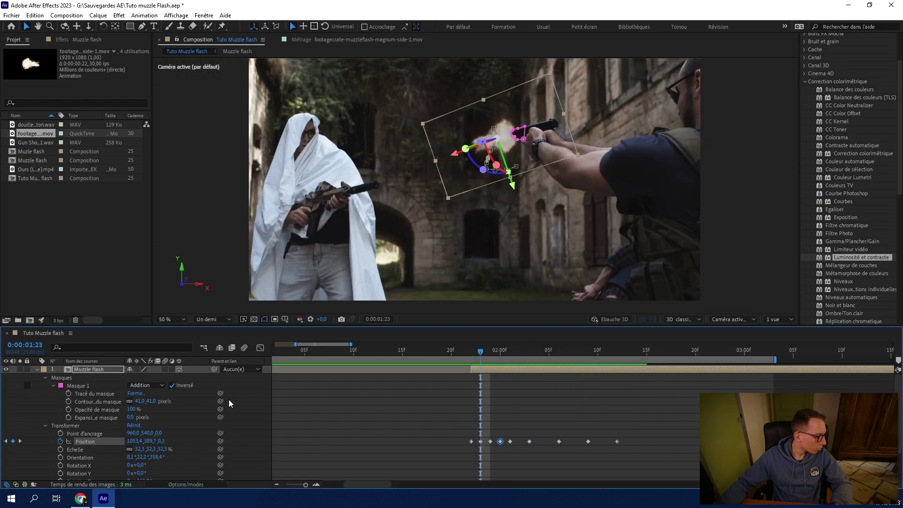
{"action": "left_click", "coordinate": [37, 371]}
{"action": "left_click", "coordinate": [72, 401]}
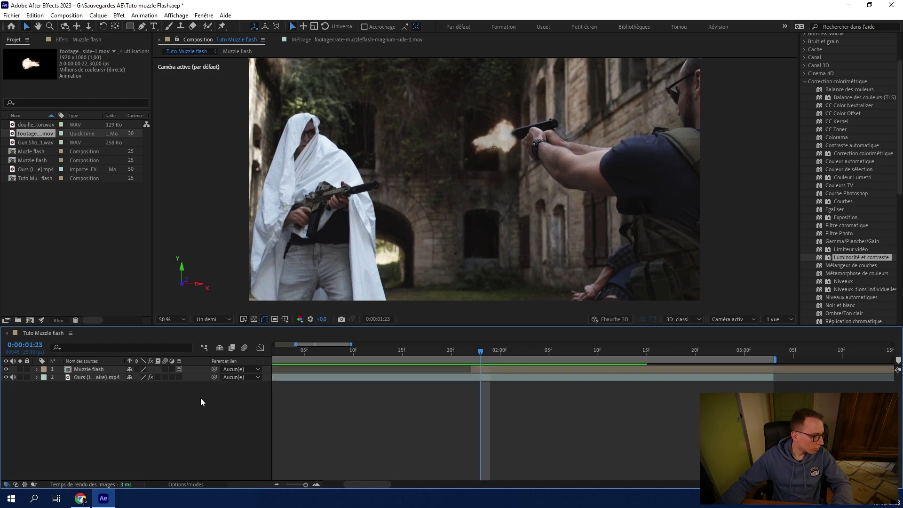
{"action": "left_click", "coordinate": [426, 384]}
{"action": "left_click", "coordinate": [373, 352]}
{"action": "key", "text": "space"}
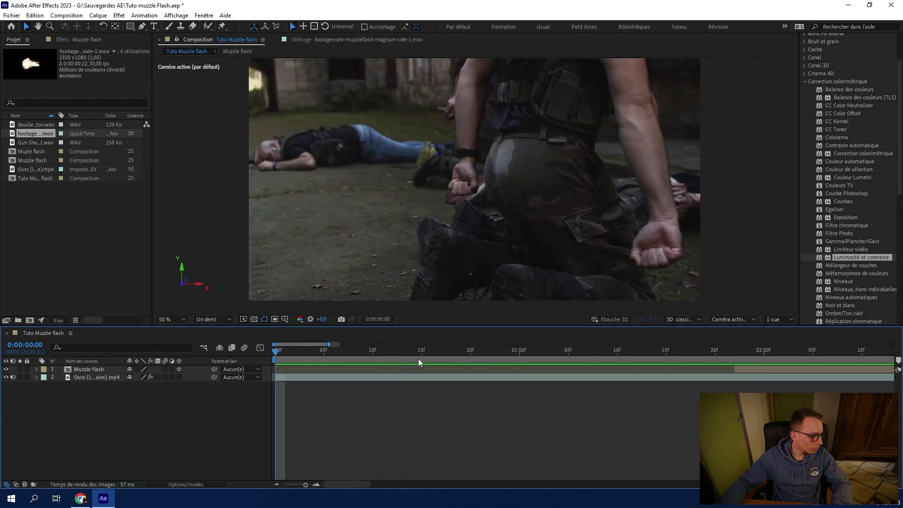
Keyframe the Muzzle flash opacity at 0:00:02:07 and again at 0:00:02:11.
{"action": "left_click_drag", "start_coordinate": [327, 346], "coordinate": [544, 356]}
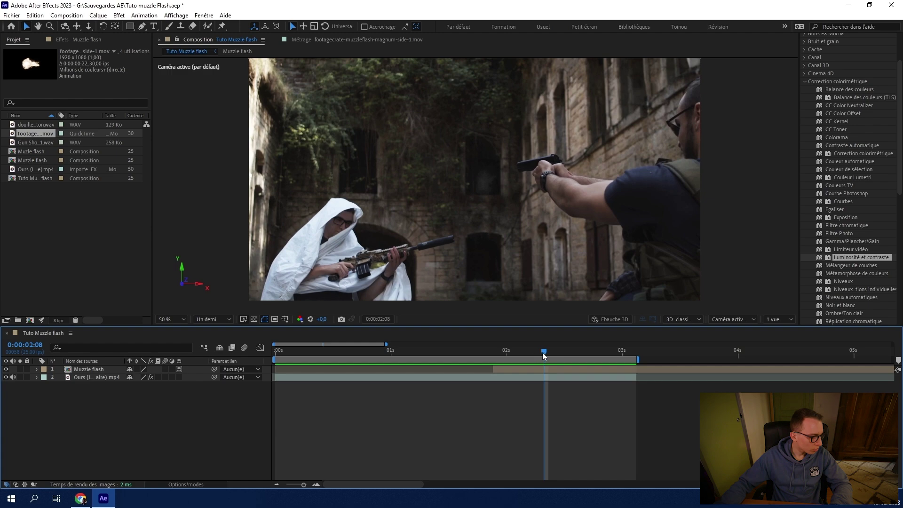
{"action": "left_click_drag", "start_coordinate": [543, 356], "coordinate": [539, 352]}
{"action": "left_click", "coordinate": [541, 369]}
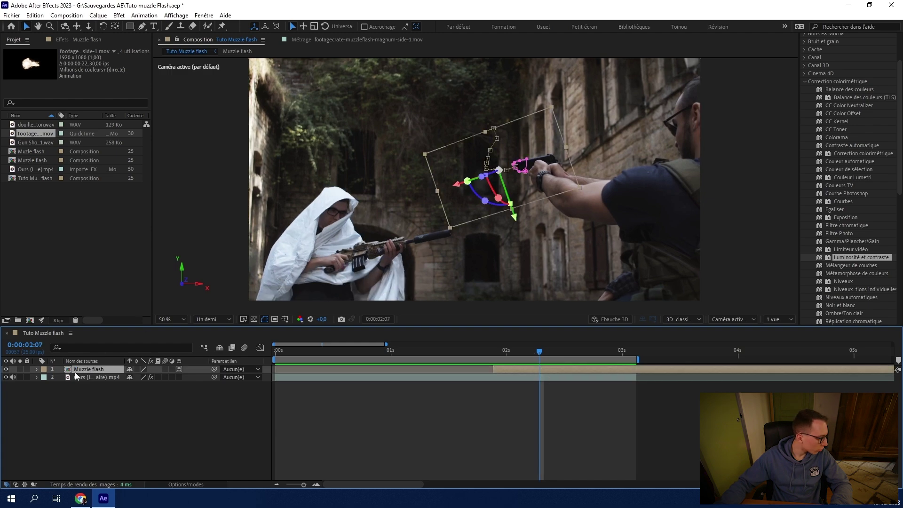
{"action": "left_click", "coordinate": [38, 370]}
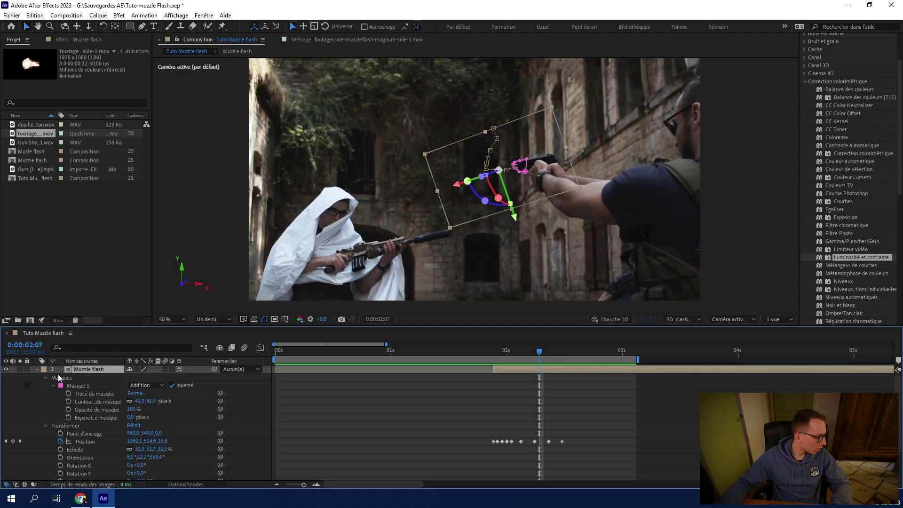
{"action": "scroll", "coordinate": [94, 414], "scroll_direction": "down", "scroll_amount": 2}
{"action": "scroll", "coordinate": [106, 427], "scroll_direction": "down", "scroll_amount": 1}
{"action": "left_click", "coordinate": [60, 452]}
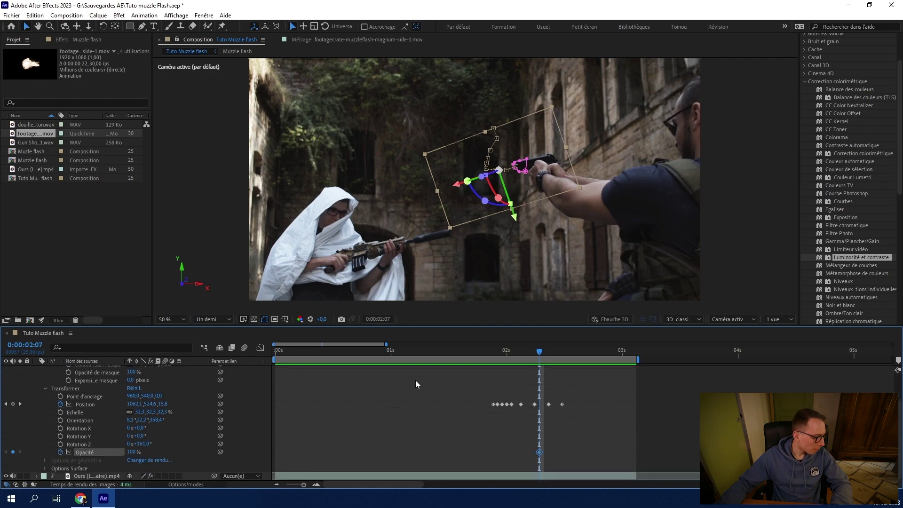
{"action": "left_click_drag", "start_coordinate": [546, 358], "coordinate": [558, 353]}
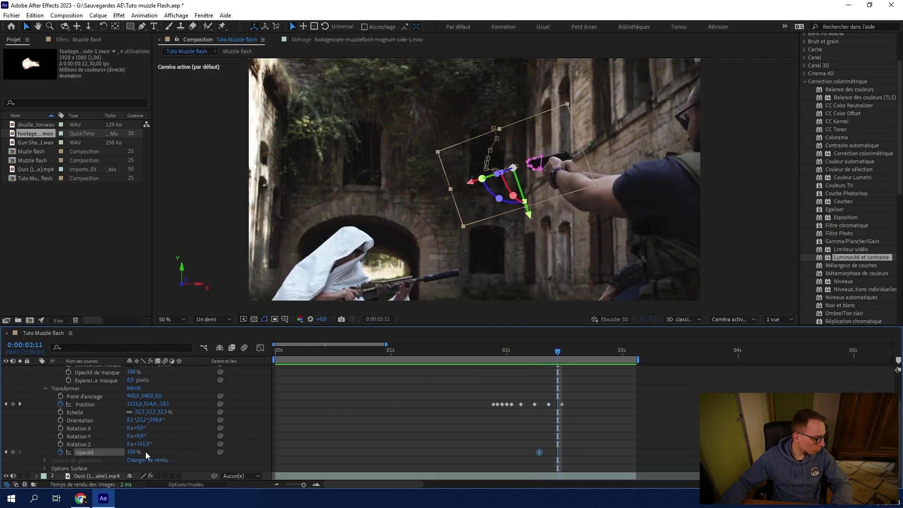
{"action": "left_click_drag", "start_coordinate": [133, 451], "coordinate": [365, 418]}
Collapse all layer properties and jump to the Muzzle flash layer's first frame.
{"action": "left_click", "coordinate": [465, 351]}
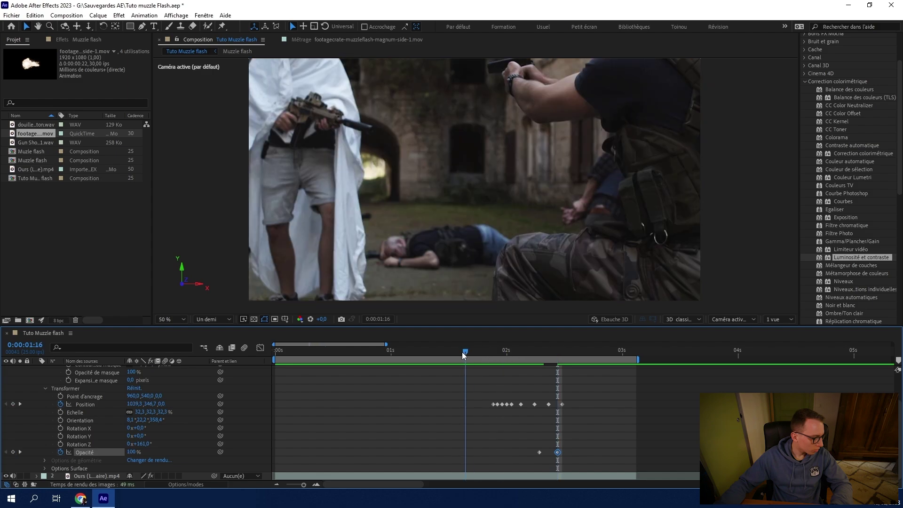
{"action": "key", "text": "ctrl+grave"}
{"action": "key", "text": "Home"}
{"action": "left_click", "coordinate": [543, 369]}
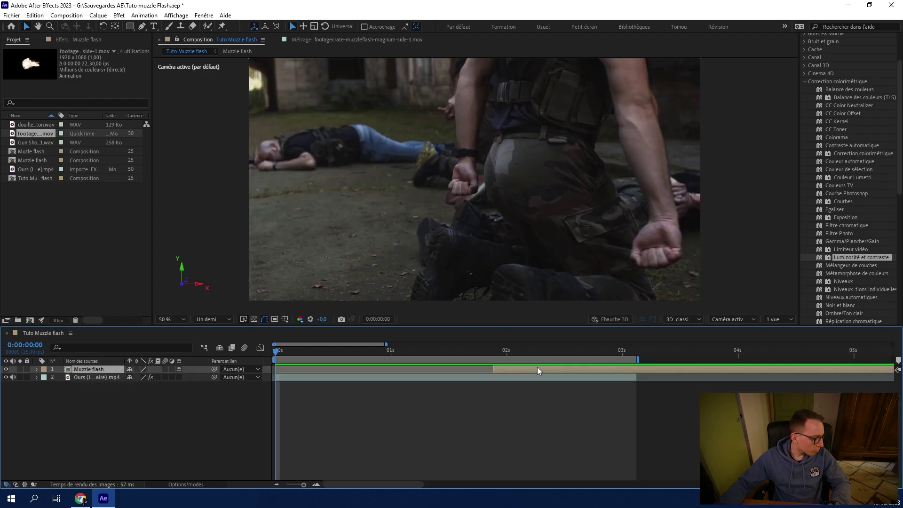
{"action": "key", "text": "i"}
{"action": "scroll", "coordinate": [816, 83], "scroll_direction": "up", "scroll_amount": 3}
Search 'lueur' and apply the Lueur diffuse glow to the Muzzle flash layer.
{"action": "left_click", "coordinate": [818, 65]}
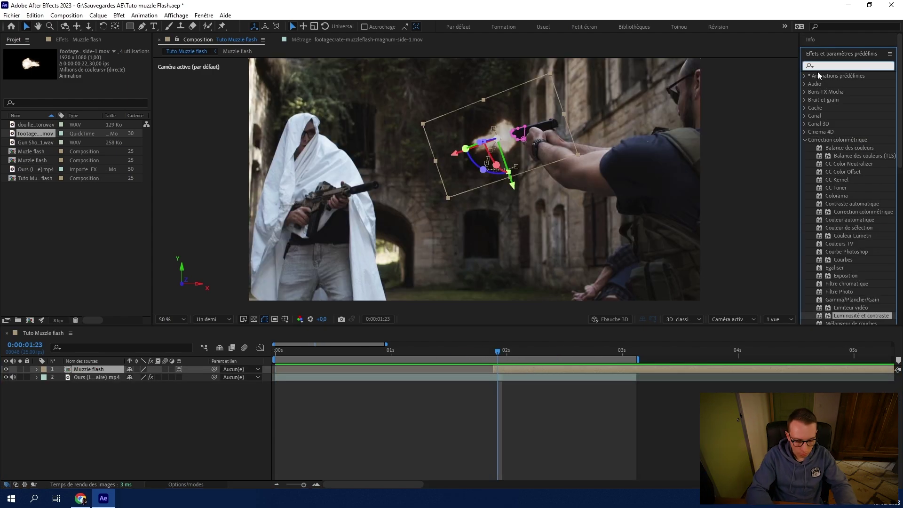
{"action": "type", "text": "lueu"}
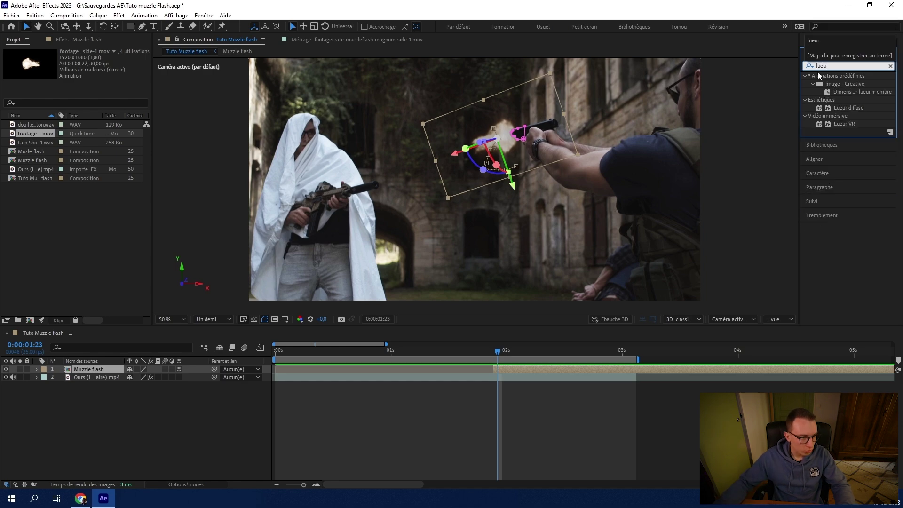
{"action": "mouse_move", "coordinate": [848, 108]}
{"action": "left_mouse_down"}
{"action": "mouse_move", "coordinate": [525, 366]}
{"action": "mouse_move", "coordinate": [530, 371]}
{"action": "left_mouse_up"}
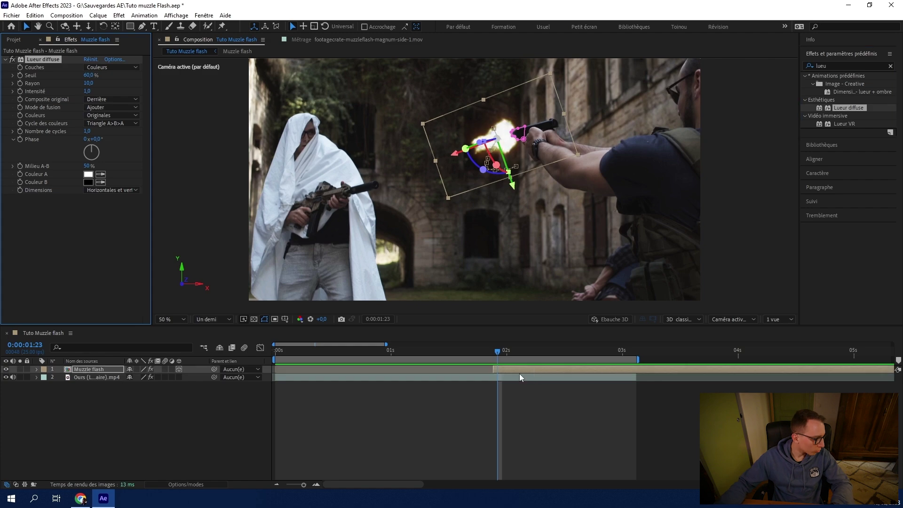
Zoom the viewer to 200% on the flash and set preview resolution to Intégrale.
{"action": "key", "text": "period"}
{"action": "key", "text": "period"}
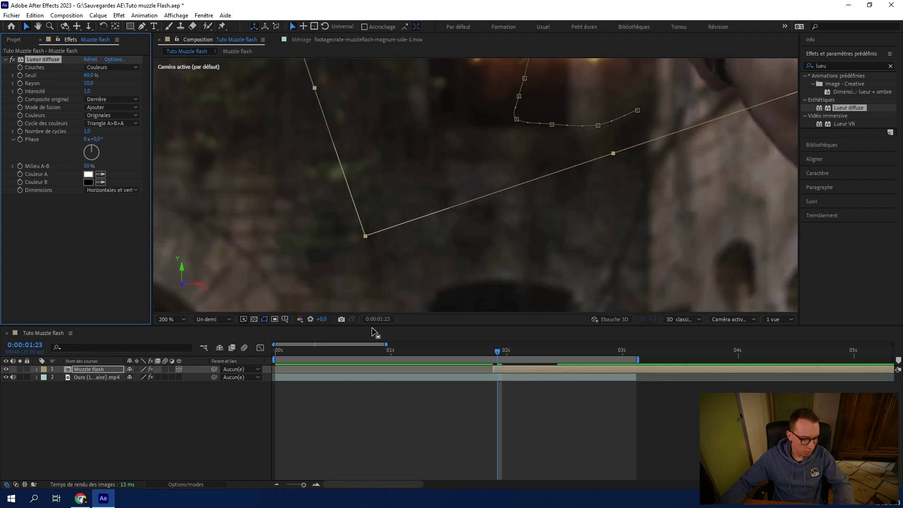
{"action": "left_click_drag", "start_coordinate": [464, 182], "coordinate": [447, 301]}
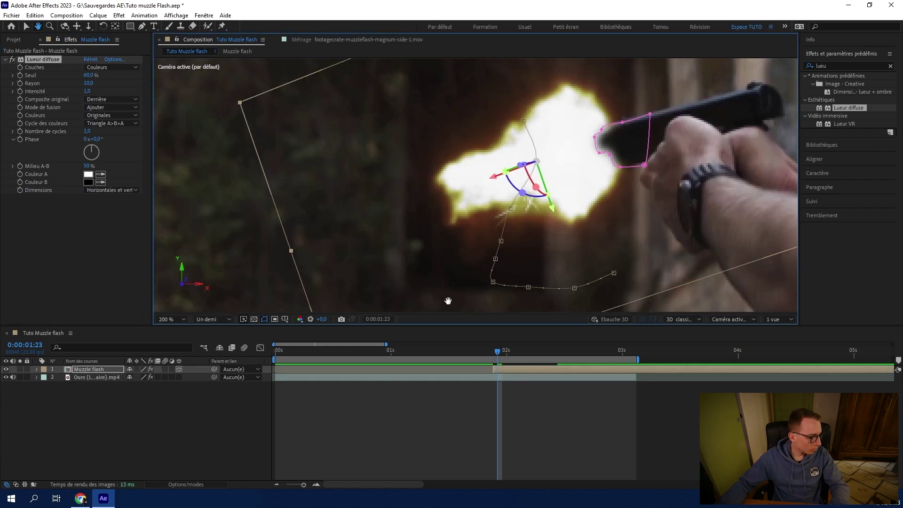
{"action": "left_click", "coordinate": [173, 404]}
{"action": "key", "text": "v"}
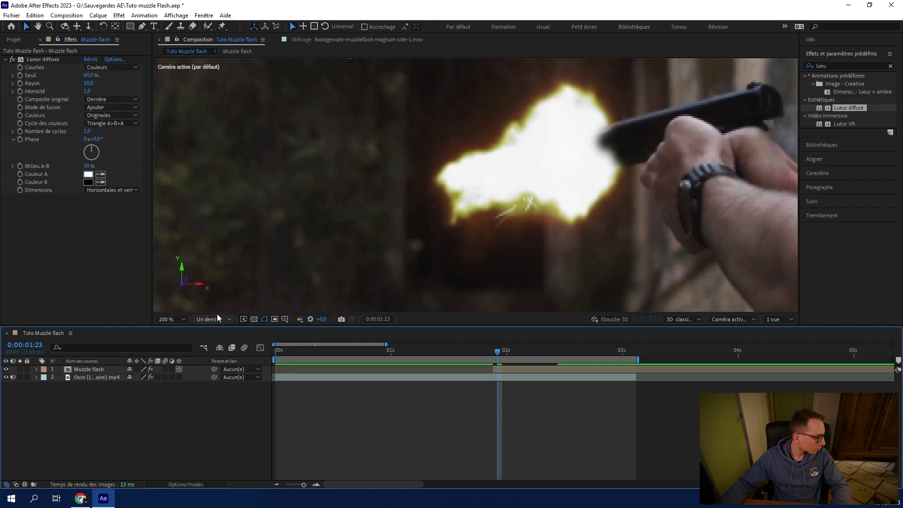
{"action": "left_click", "coordinate": [193, 318]}
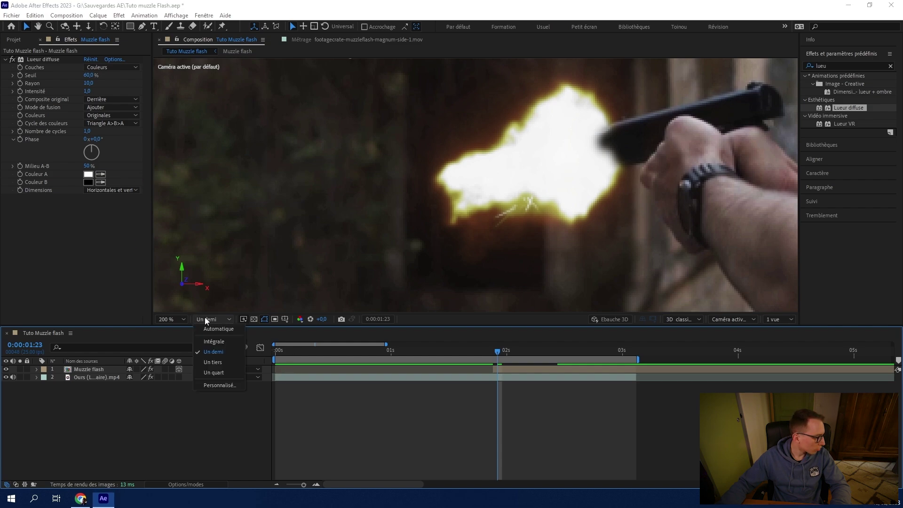
{"action": "left_click", "coordinate": [212, 341]}
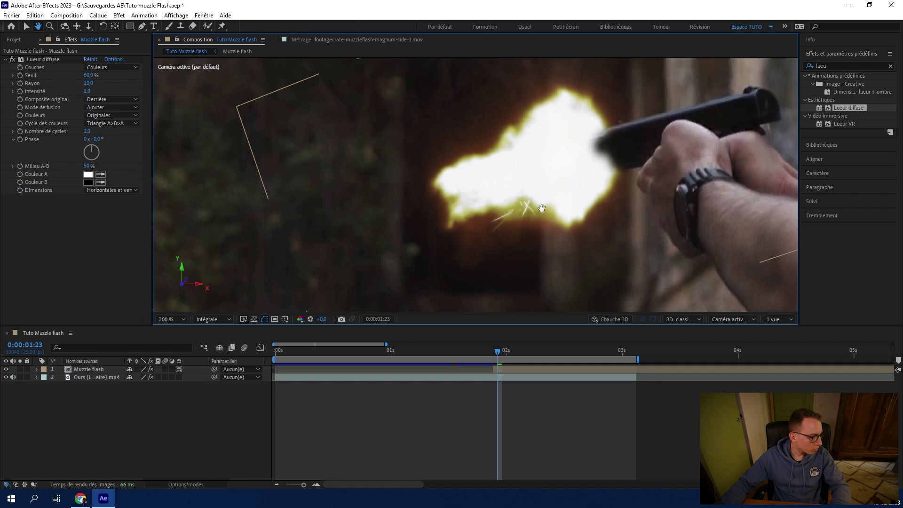
Set Lueur diffuse to Seuil 71%, Rayon 282 and Intensité 0,8, then switch the glow off.
{"action": "left_click_drag", "start_coordinate": [529, 221], "coordinate": [437, 245]}
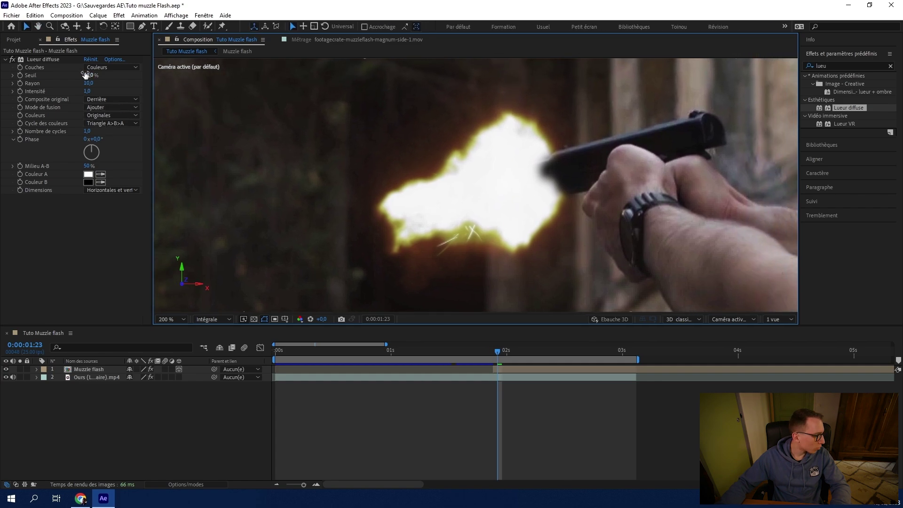
{"action": "left_click_drag", "start_coordinate": [90, 75], "coordinate": [101, 75]}
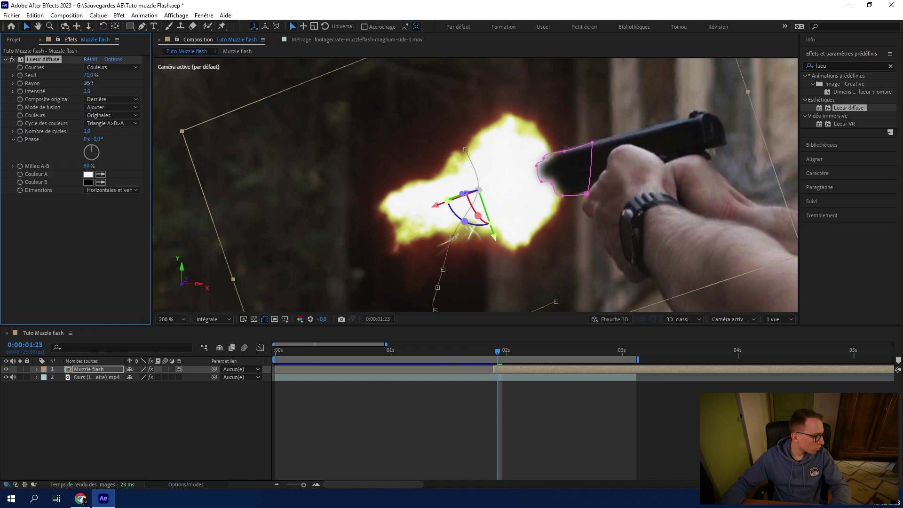
{"action": "left_click_drag", "start_coordinate": [78, 83], "coordinate": [158, 77]}
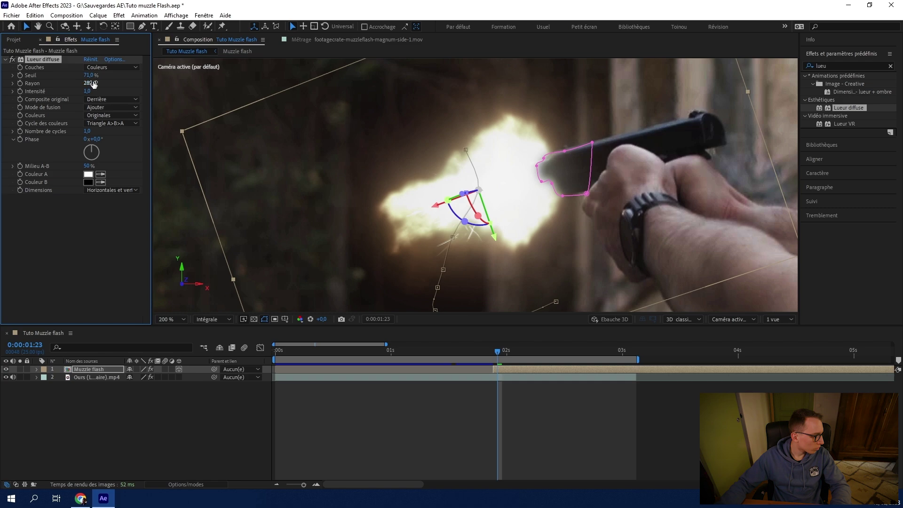
{"action": "left_click", "coordinate": [91, 82]}
{"action": "key", "text": "Return"}
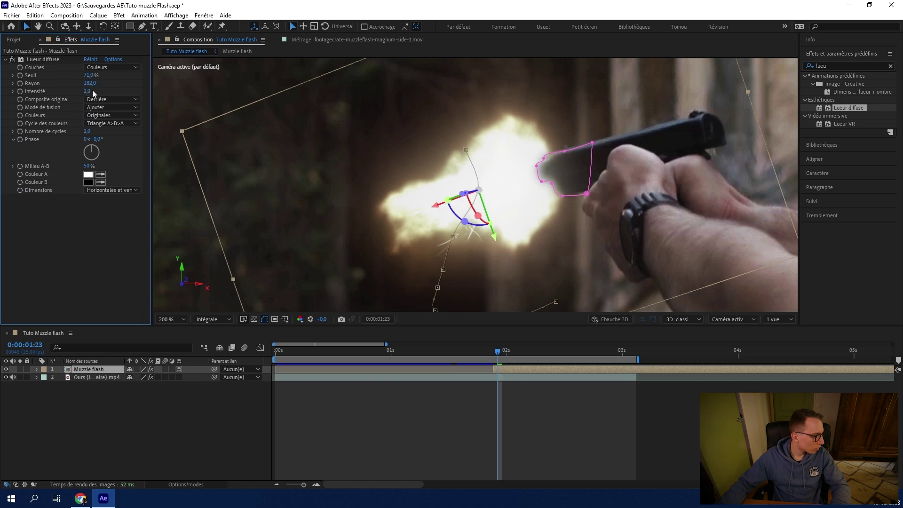
{"action": "mouse_move", "coordinate": [86, 92]}
{"action": "left_mouse_down"}
{"action": "mouse_move", "coordinate": [98, 89]}
{"action": "mouse_move", "coordinate": [73, 96]}
{"action": "left_mouse_up"}
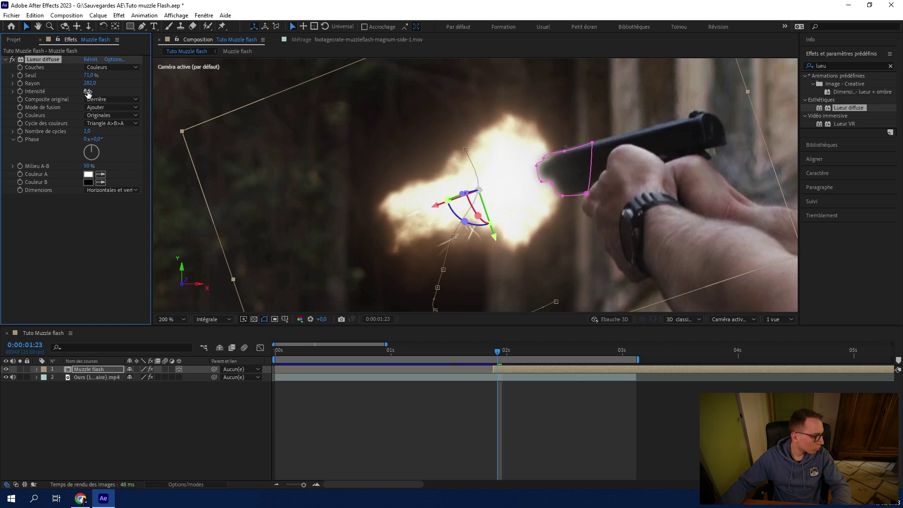
{"action": "left_click_drag", "start_coordinate": [87, 91], "coordinate": [66, 96]}
{"action": "left_click", "coordinate": [12, 59]}
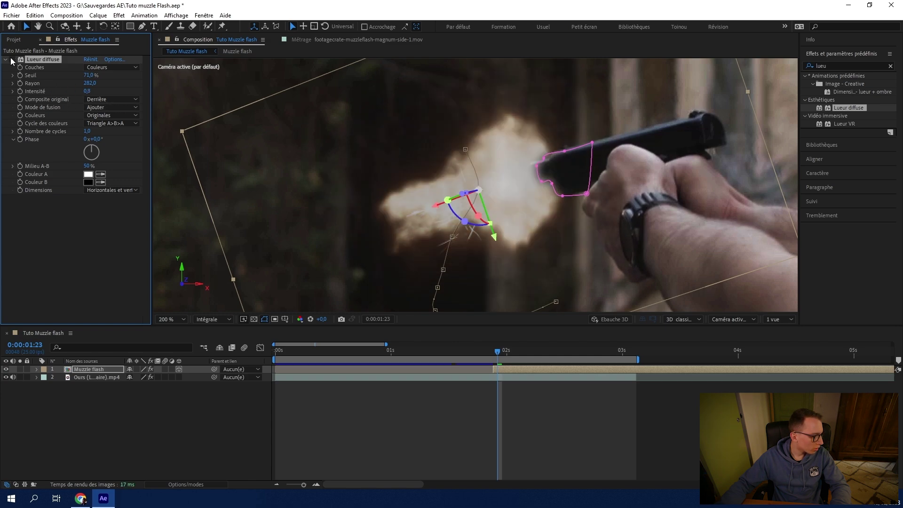
{"action": "left_click_drag", "start_coordinate": [497, 357], "coordinate": [493, 358]}
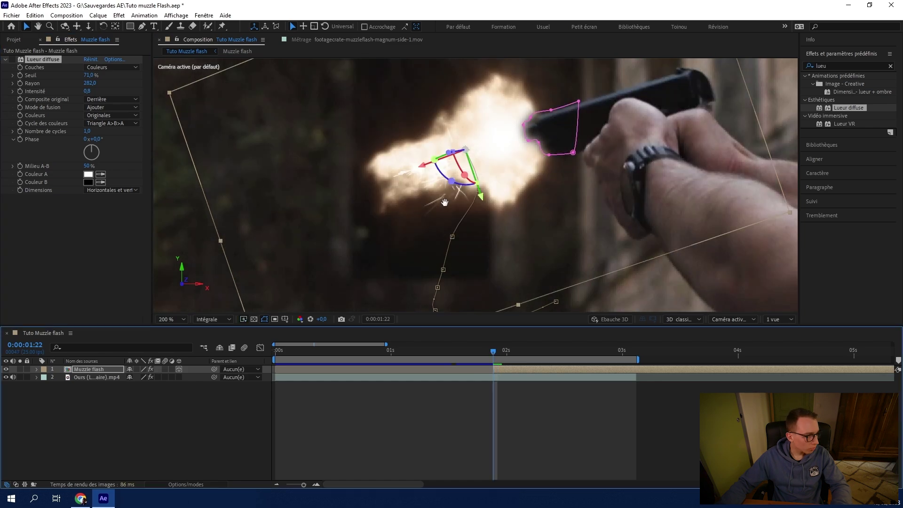
Re-enable the glow, lower its intensity and slightly raise its radius, comparing with it off.
{"action": "key", "text": "h"}
{"action": "left_click_drag", "start_coordinate": [252, 101], "coordinate": [244, 150]}
{"action": "key", "text": "v"}
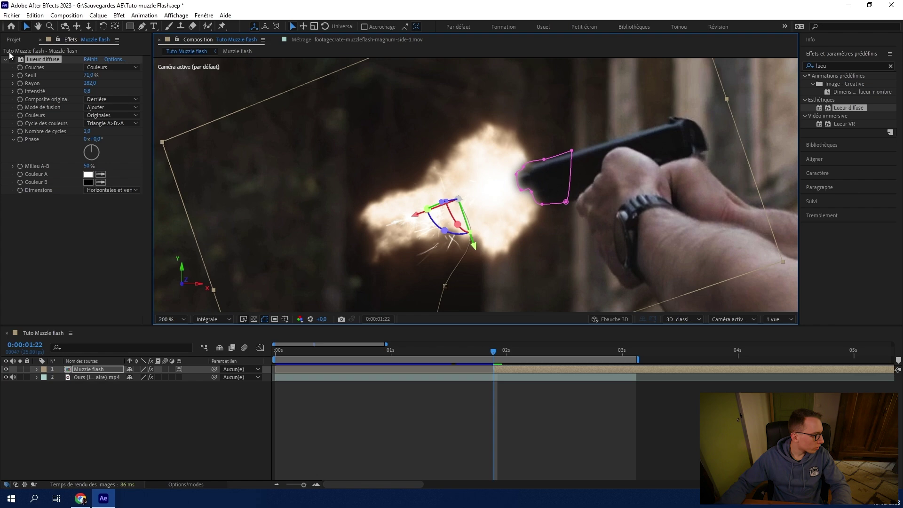
{"action": "left_click", "coordinate": [14, 60]}
{"action": "left_click", "coordinate": [13, 60]}
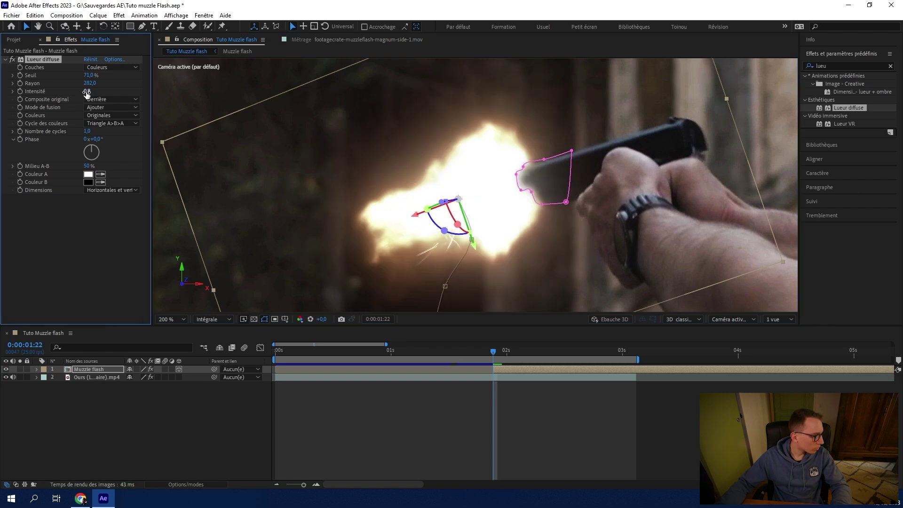
{"action": "left_click_drag", "start_coordinate": [86, 92], "coordinate": [67, 98]}
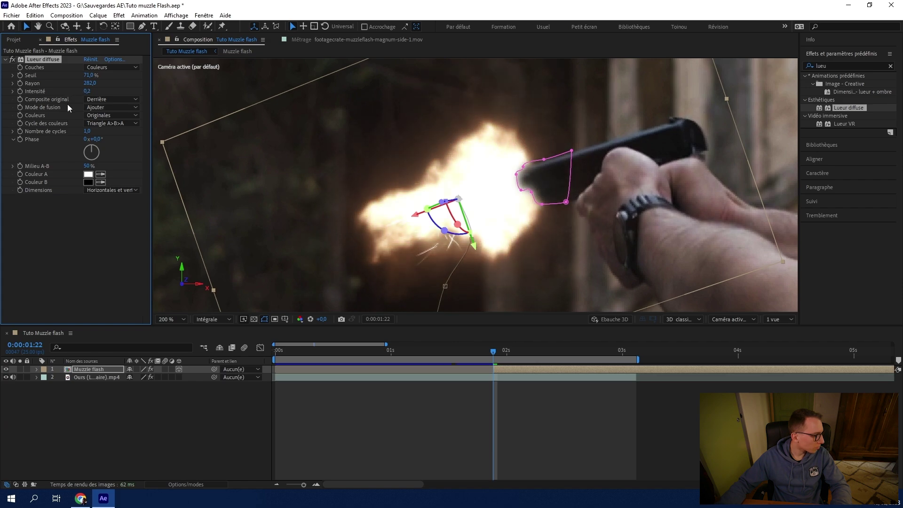
{"action": "left_click", "coordinate": [13, 60]}
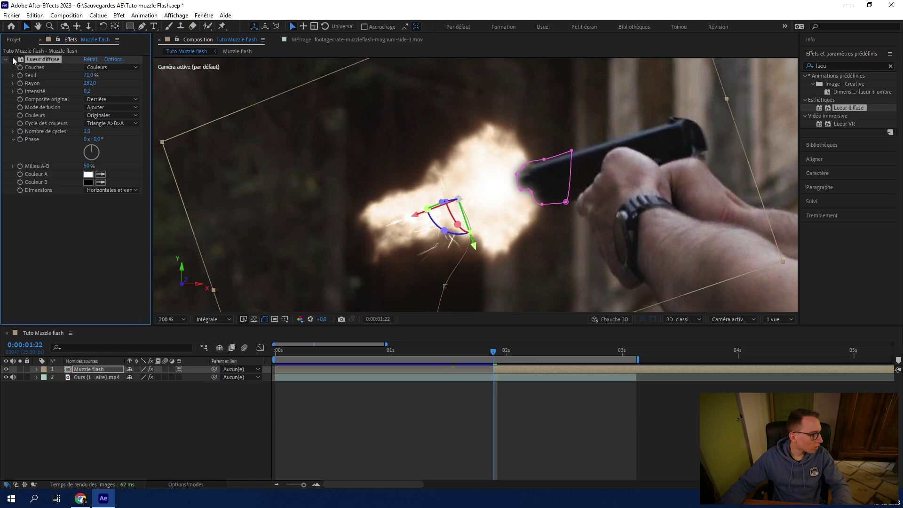
{"action": "left_click", "coordinate": [13, 60]}
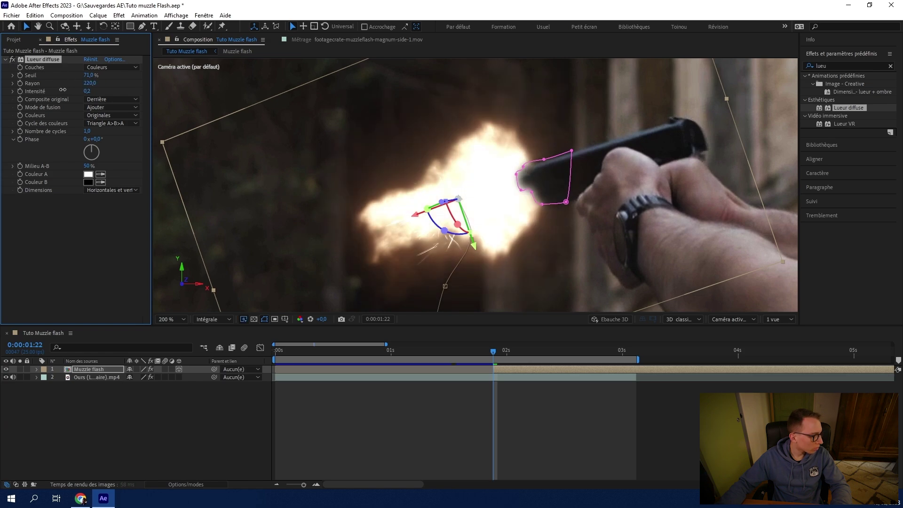
{"action": "left_click_drag", "start_coordinate": [63, 89], "coordinate": [85, 91]}
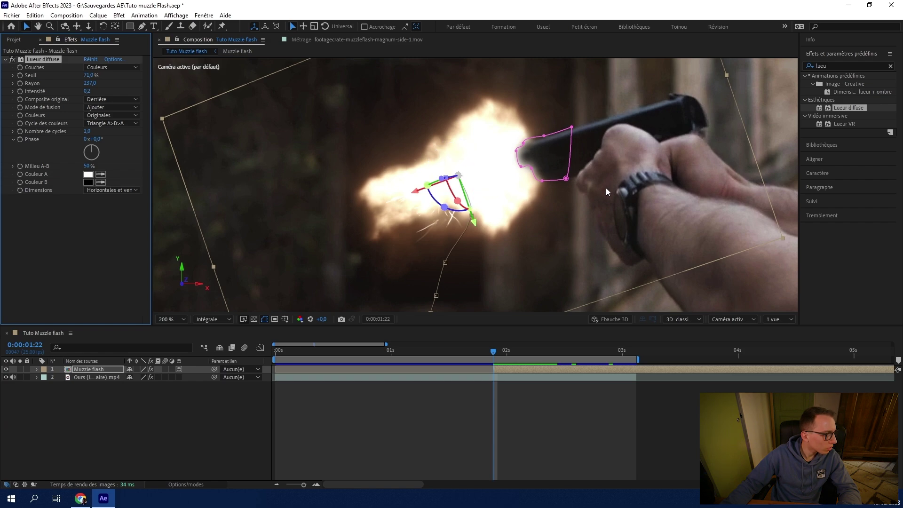
Zoom out, drop preview to half resolution, and settle the glow near 76.5% threshold, radius 302, intensity 0.3.
{"action": "key", "text": "comma"}
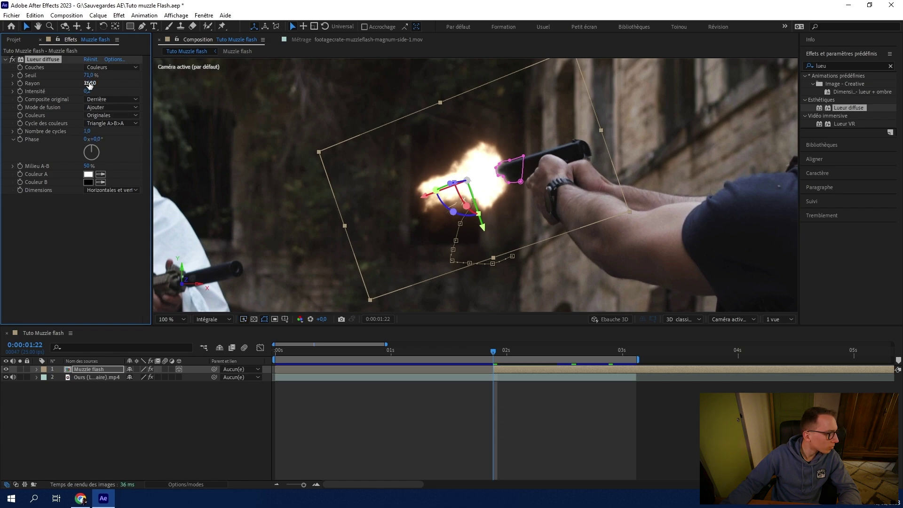
{"action": "left_click", "coordinate": [226, 320]}
{"action": "left_click", "coordinate": [224, 352]}
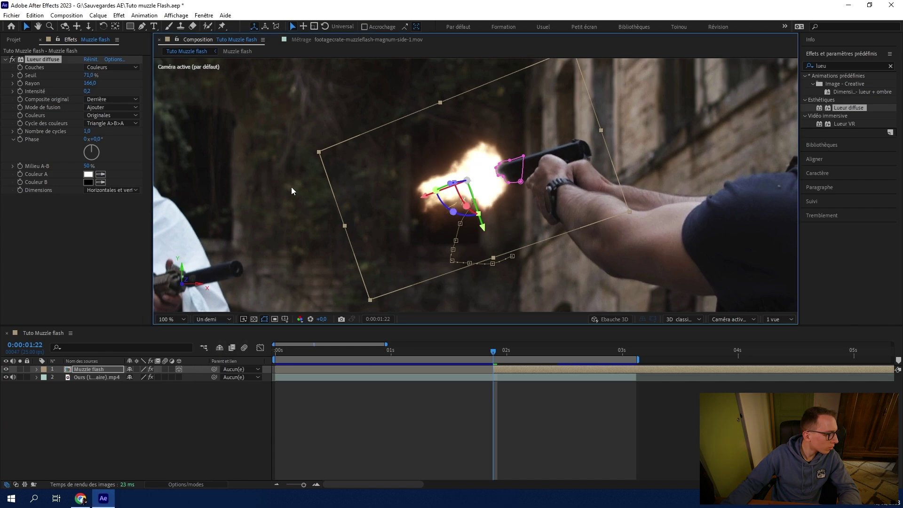
{"action": "left_click_drag", "start_coordinate": [90, 83], "coordinate": [75, 87]}
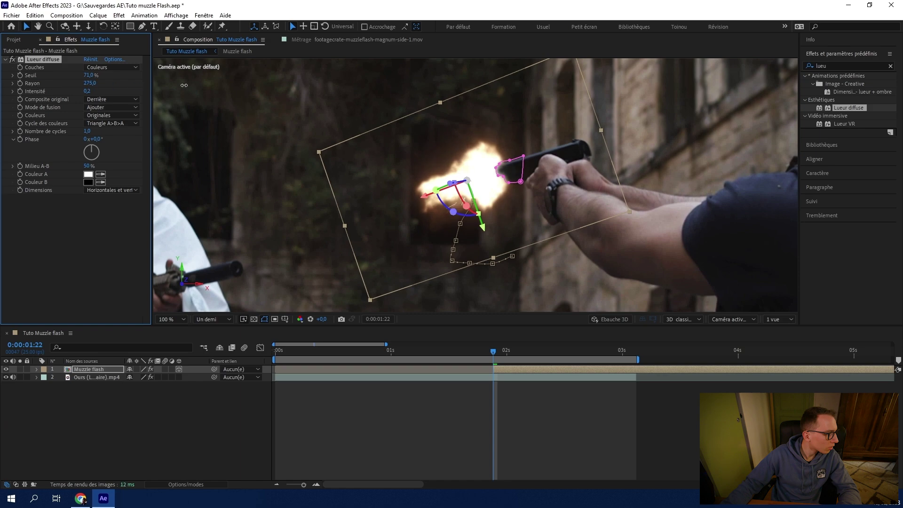
{"action": "left_click_drag", "start_coordinate": [243, 86], "coordinate": [188, 91]}
{"action": "left_click_drag", "start_coordinate": [87, 91], "coordinate": [92, 88]}
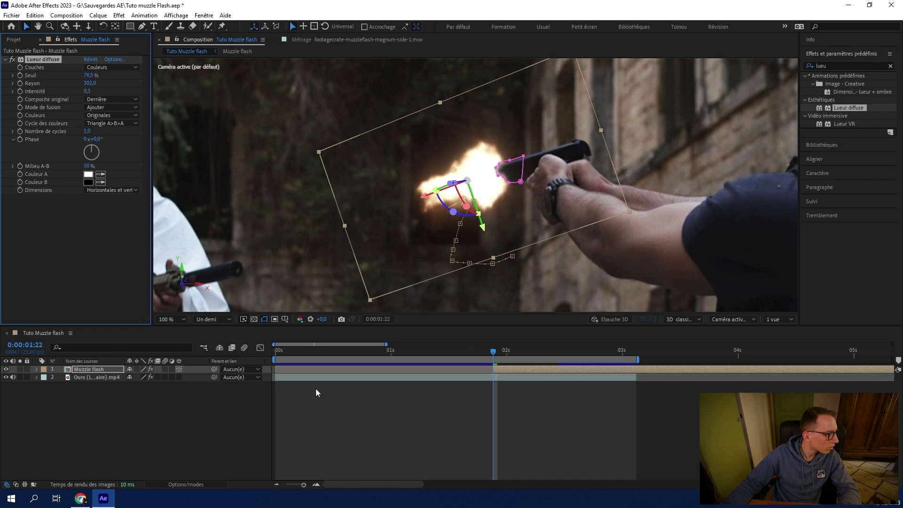
Compare the flash with the glow off and on, leave it enabled, and deselect the layer.
{"action": "left_click", "coordinate": [13, 60]}
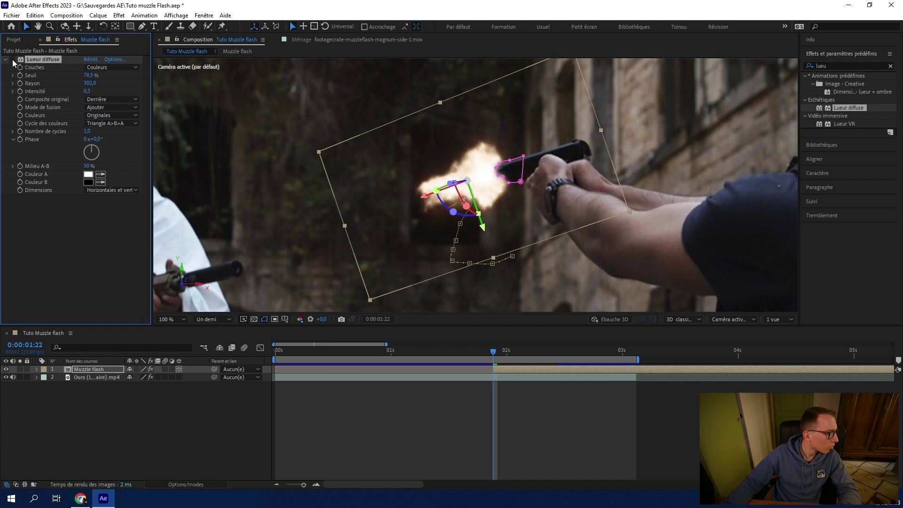
{"action": "left_click", "coordinate": [12, 60]}
{"action": "left_click", "coordinate": [13, 60]}
{"action": "left_click", "coordinate": [12, 60]}
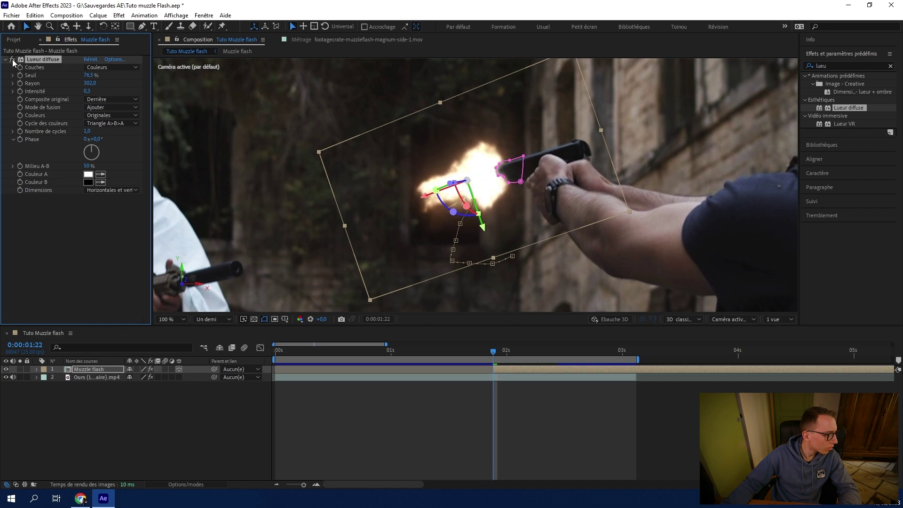
{"action": "left_click", "coordinate": [148, 448]}
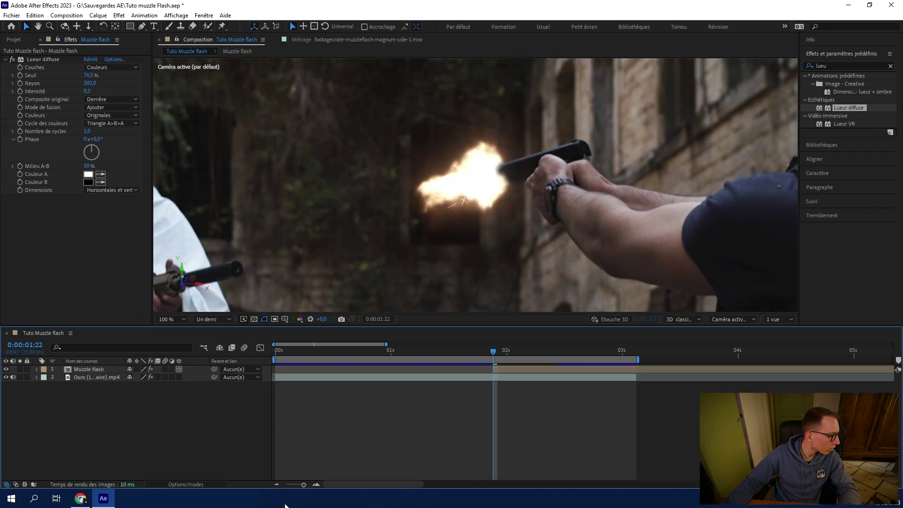
Widen the timeline to about seven seconds, fit the frame in the viewer, and return to 0:00:01:22.
{"action": "key", "text": "Page_Down"}
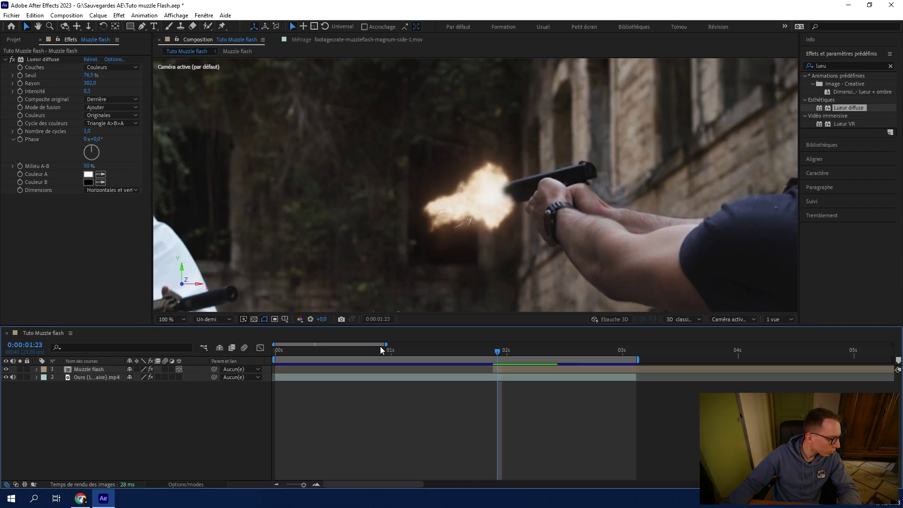
{"action": "left_click_drag", "start_coordinate": [384, 344], "coordinate": [433, 343]}
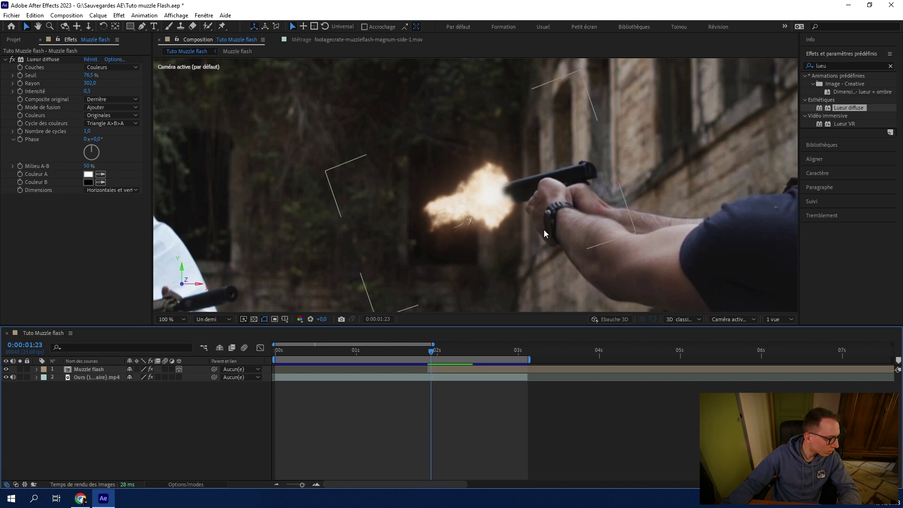
{"action": "left_click", "coordinate": [176, 318]}
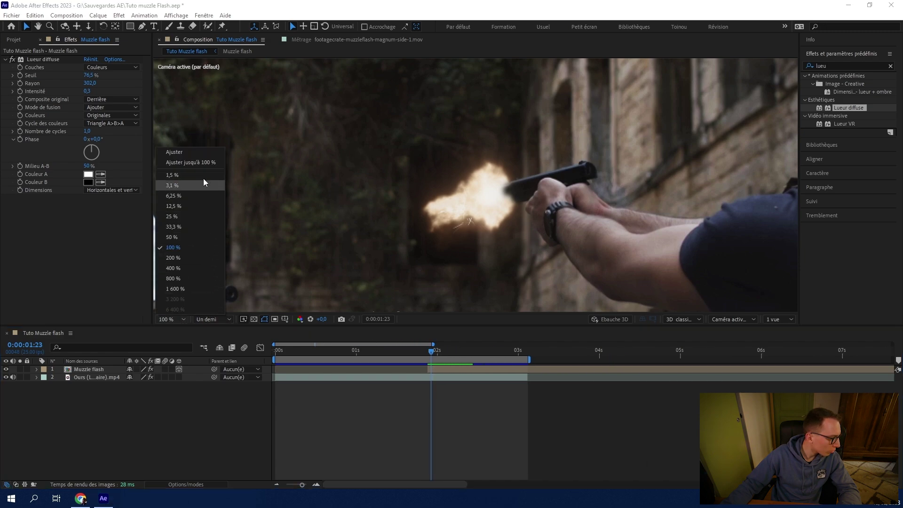
{"action": "left_click", "coordinate": [199, 162]}
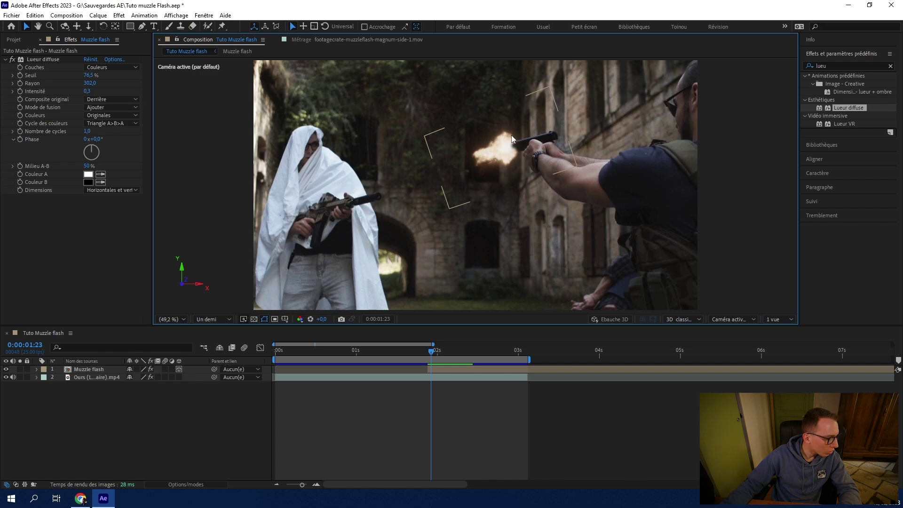
{"action": "left_click", "coordinate": [321, 166]}
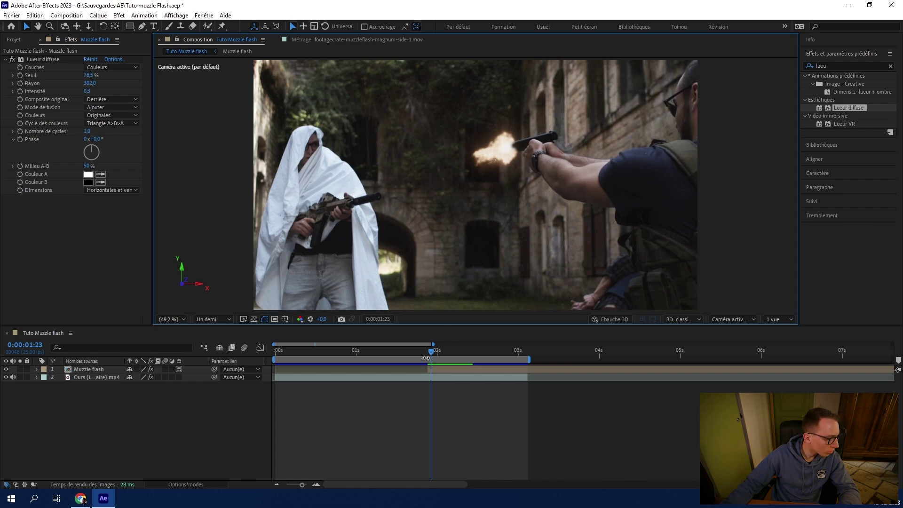
{"action": "left_click_drag", "start_coordinate": [430, 351], "coordinate": [427, 352]}
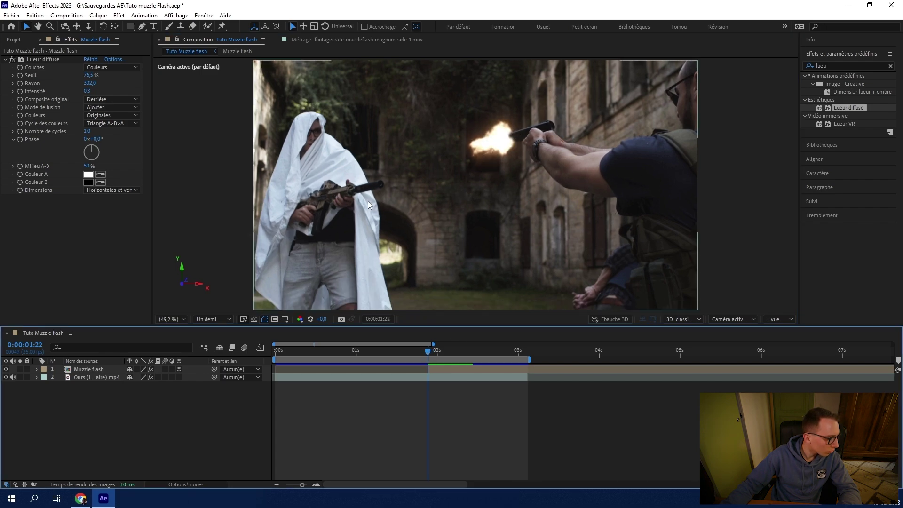
{"action": "left_click", "coordinate": [533, 145]}
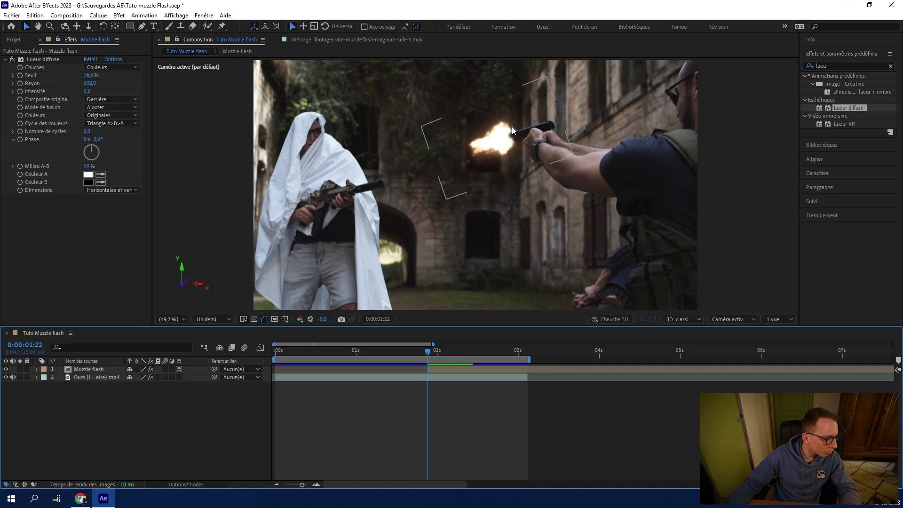
{"action": "right_click", "coordinate": [105, 426]}
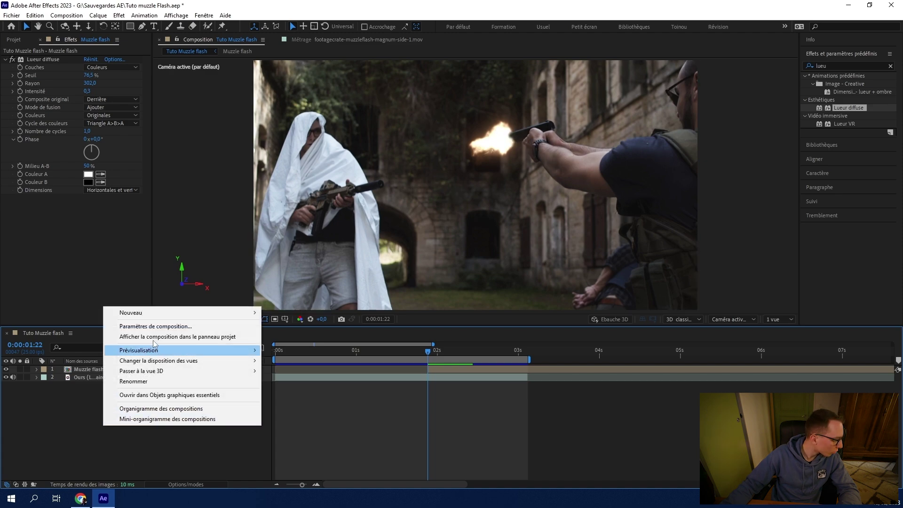
Create a 1920×1080 solid coloured from the muzzle flash, Orange moyen uni 2, and hide it.
{"action": "left_click", "coordinate": [75, 440]}
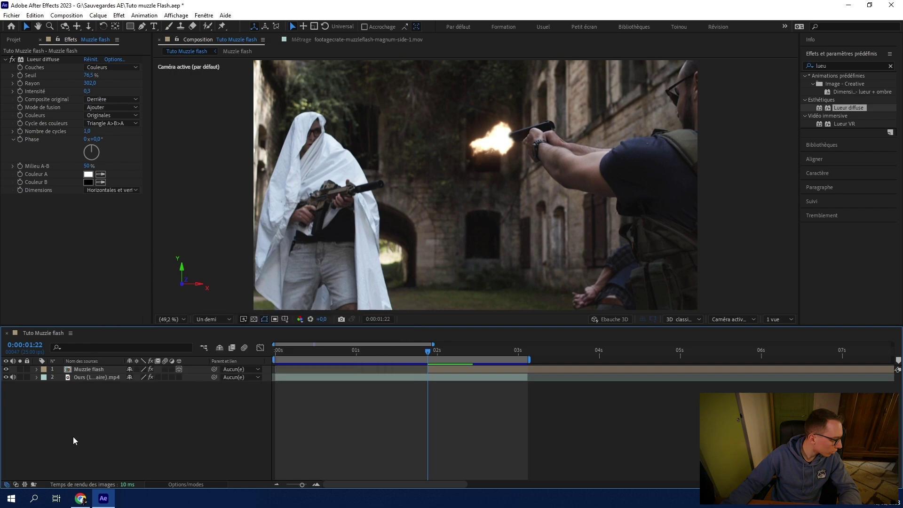
{"action": "right_click", "coordinate": [75, 426]}
{"action": "mouse_move", "coordinate": [139, 312]}
{"action": "left_click", "coordinate": [269, 334]}
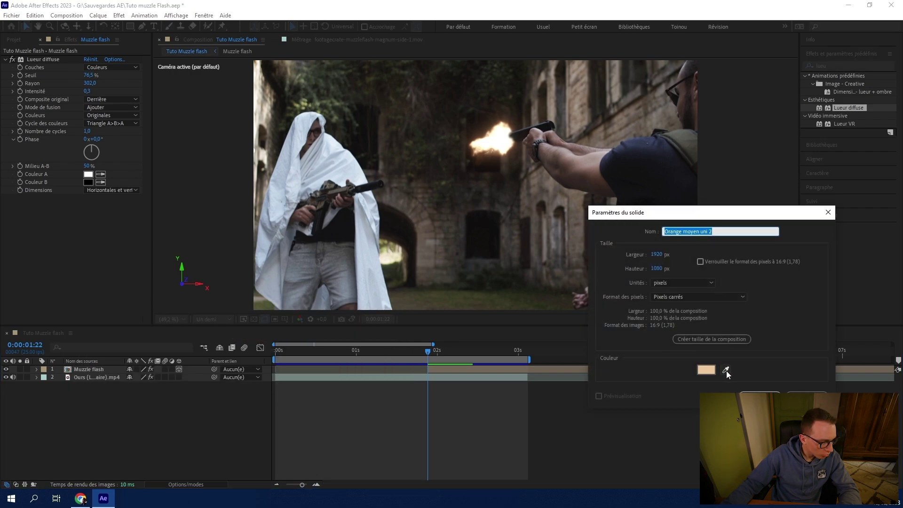
{"action": "left_click", "coordinate": [726, 370]}
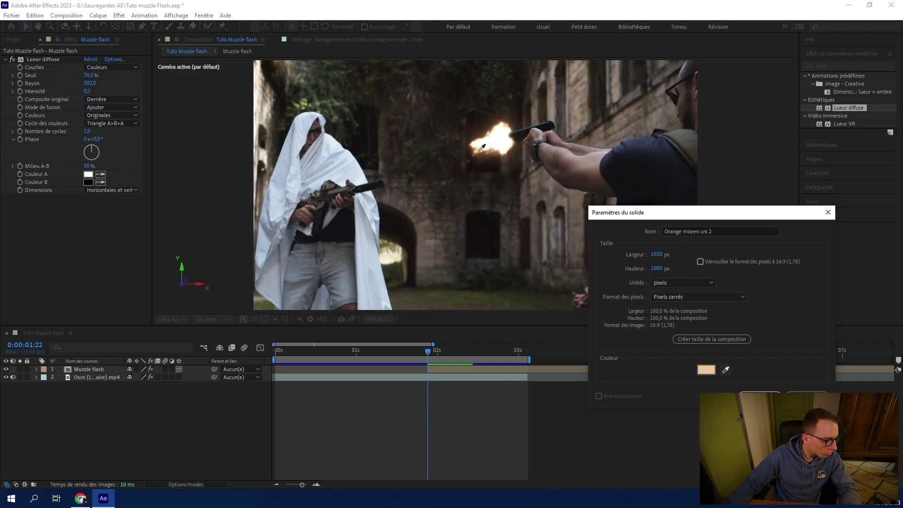
{"action": "left_click", "coordinate": [759, 398]}
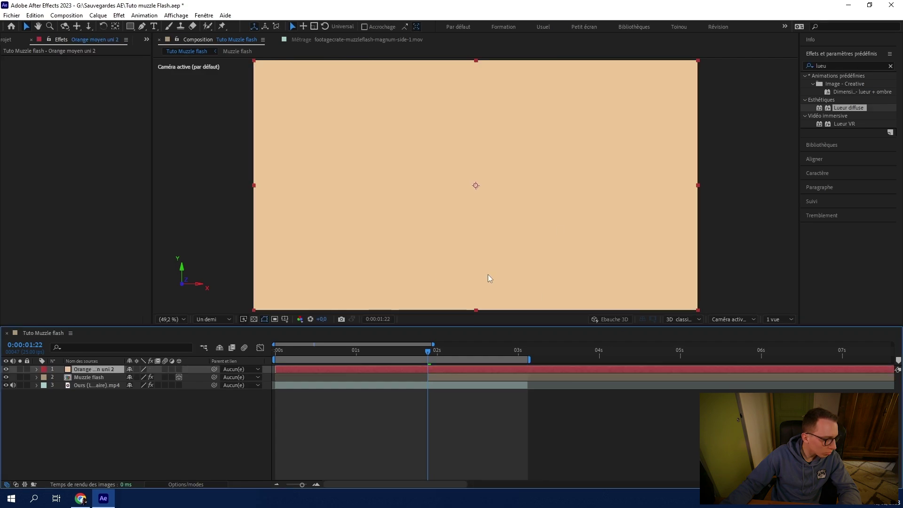
{"action": "left_click", "coordinate": [6, 370]}
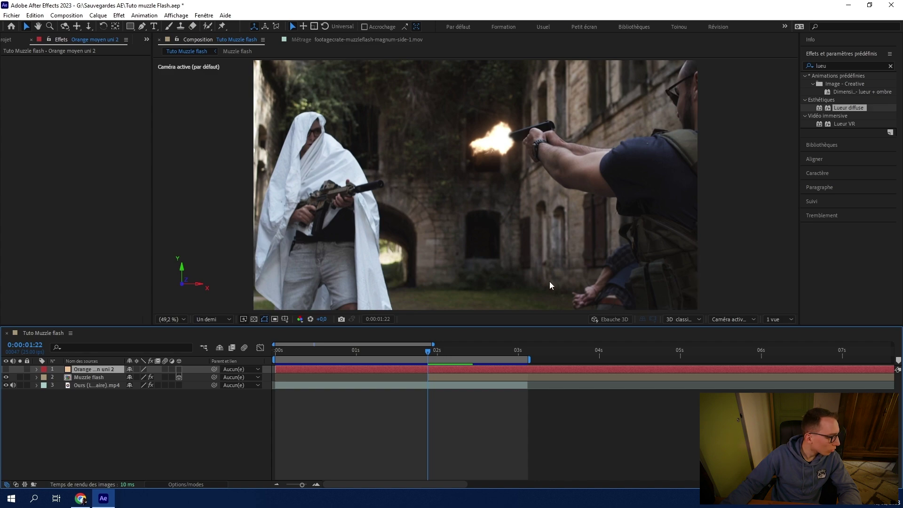
Start the orange solid at 0:00:01:22 and zoom the viewer to 100% onto the shooter's arms.
{"action": "left_click", "coordinate": [283, 378]}
{"action": "left_click_drag", "start_coordinate": [275, 369], "coordinate": [428, 368]}
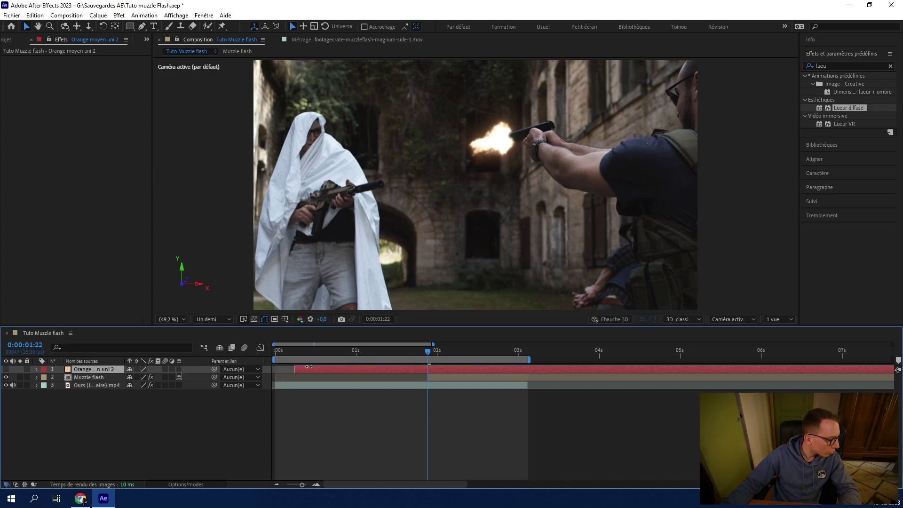
{"action": "left_click", "coordinate": [505, 152]}
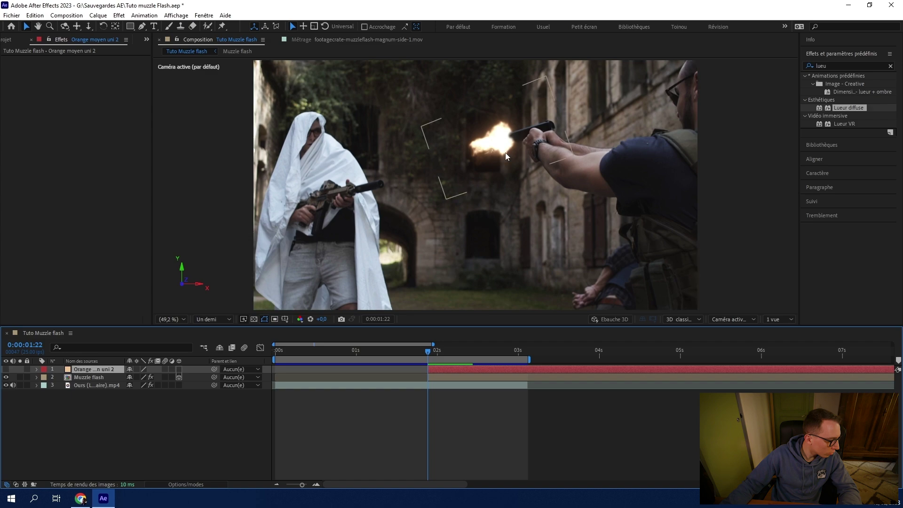
{"action": "scroll", "coordinate": [505, 152], "scroll_direction": "up", "scroll_amount": 1}
{"action": "scroll", "coordinate": [505, 152], "scroll_direction": "up", "scroll_amount": 2}
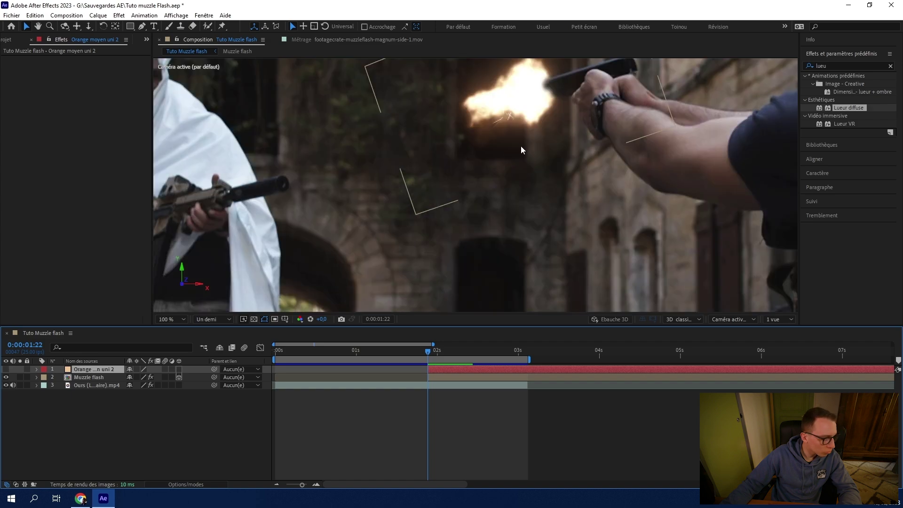
{"action": "key", "text": "space"}
{"action": "left_click_drag", "start_coordinate": [689, 143], "coordinate": [486, 239]}
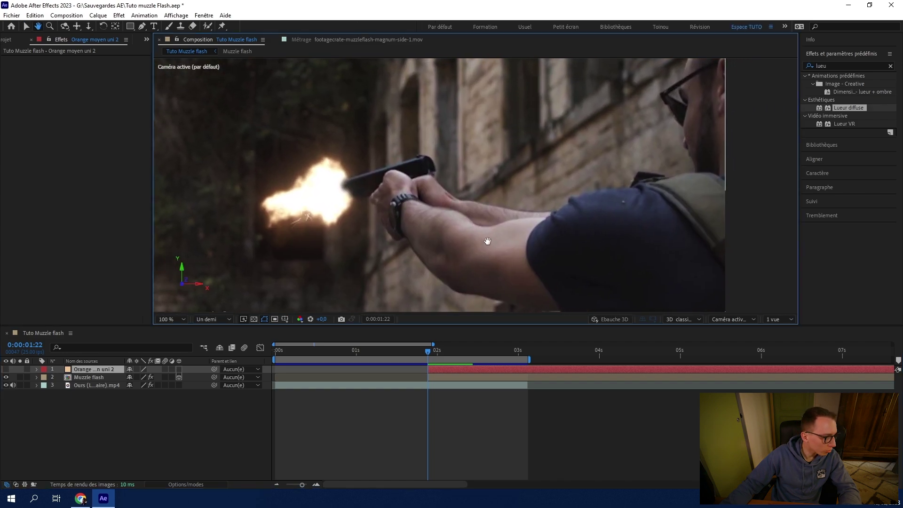
{"action": "left_click", "coordinate": [143, 27]}
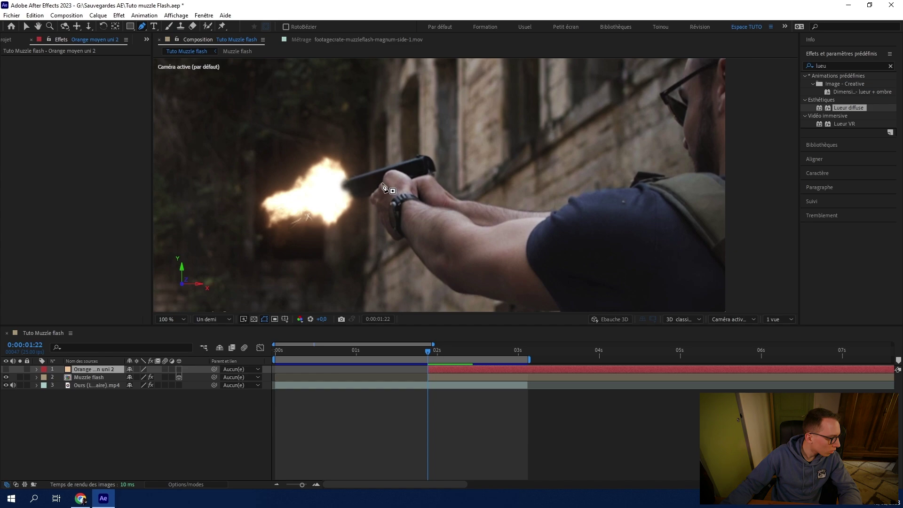
Draw a mask on the orange solid outlining the shooter's arms.
{"action": "left_click_drag", "start_coordinate": [383, 187], "coordinate": [447, 244]}
{"action": "left_click_drag", "start_coordinate": [505, 256], "coordinate": [531, 252]}
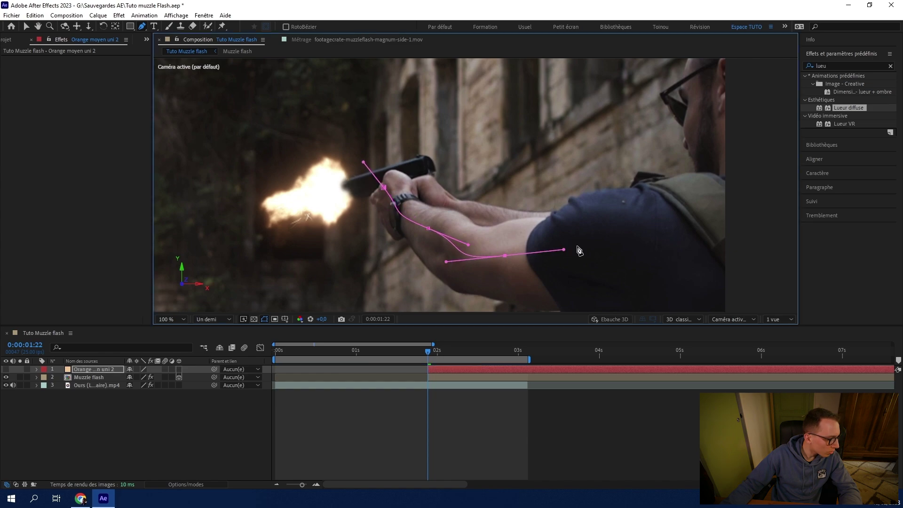
{"action": "left_click_drag", "start_coordinate": [618, 218], "coordinate": [648, 202]}
{"action": "left_click", "coordinate": [635, 188]}
{"action": "mouse_move", "coordinate": [542, 218]}
{"action": "left_mouse_down"}
{"action": "mouse_move", "coordinate": [447, 220]}
{"action": "mouse_move", "coordinate": [402, 202]}
{"action": "left_mouse_up"}
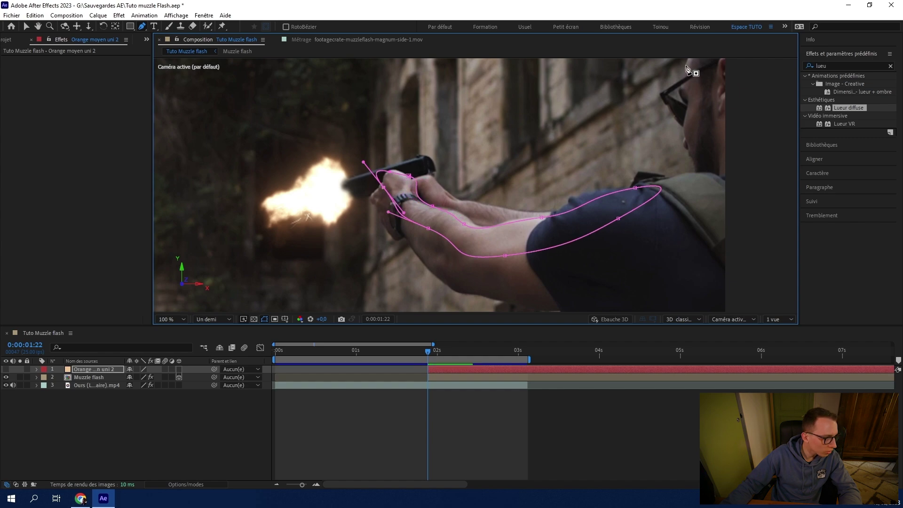
Draw a closed mask around the shooter's head.
{"action": "left_click_drag", "start_coordinate": [682, 88], "coordinate": [649, 128]}
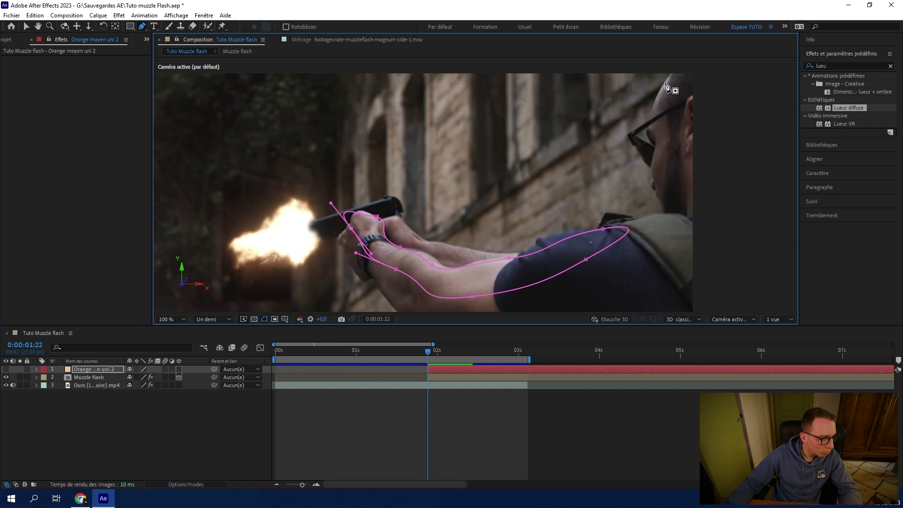
{"action": "mouse_move", "coordinate": [665, 83]}
{"action": "left_mouse_down"}
{"action": "mouse_move", "coordinate": [653, 98]}
{"action": "mouse_move", "coordinate": [650, 169]}
{"action": "left_mouse_up"}
{"action": "left_click_drag", "start_coordinate": [663, 208], "coordinate": [668, 211]}
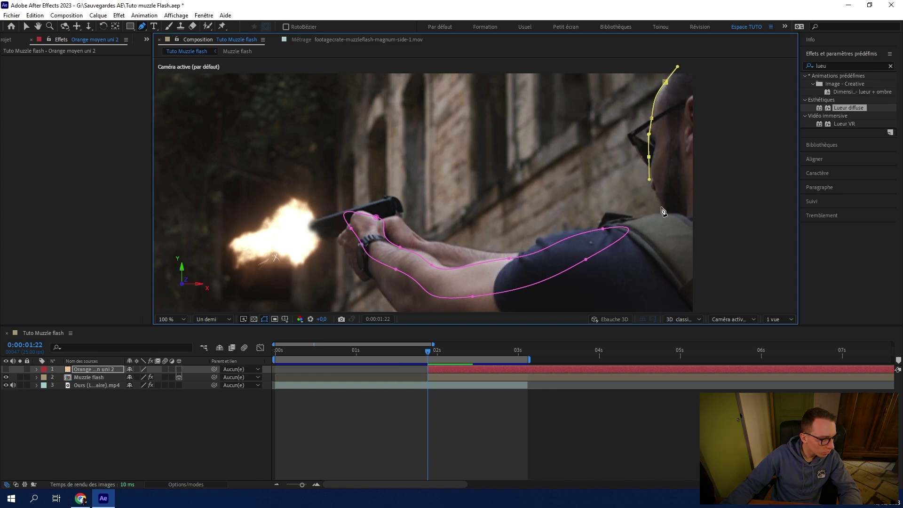
{"action": "left_click_drag", "start_coordinate": [670, 157], "coordinate": [670, 146]}
{"action": "left_click", "coordinate": [665, 82]}
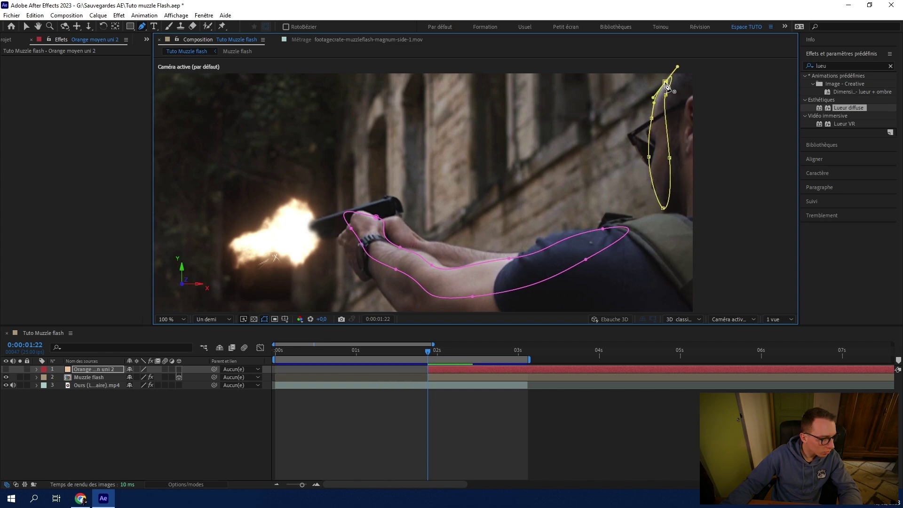
Draw a closed mask around the pistol.
{"action": "left_click_drag", "start_coordinate": [325, 219], "coordinate": [315, 222]}
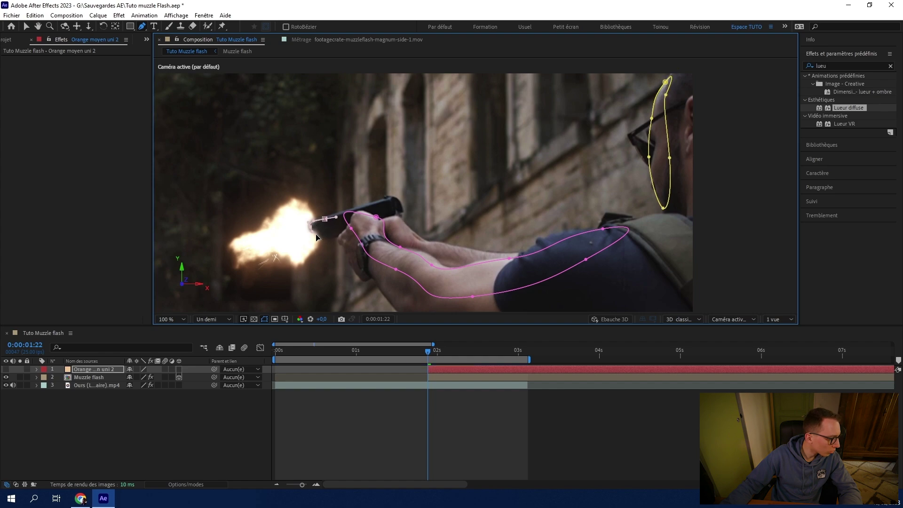
{"action": "left_click", "coordinate": [311, 227]}
{"action": "left_click", "coordinate": [333, 239]}
{"action": "left_click_drag", "start_coordinate": [396, 213], "coordinate": [376, 197]}
{"action": "left_click", "coordinate": [325, 219]}
Start a mask path along the sheeted figure's right edge.
{"action": "key", "text": "h"}
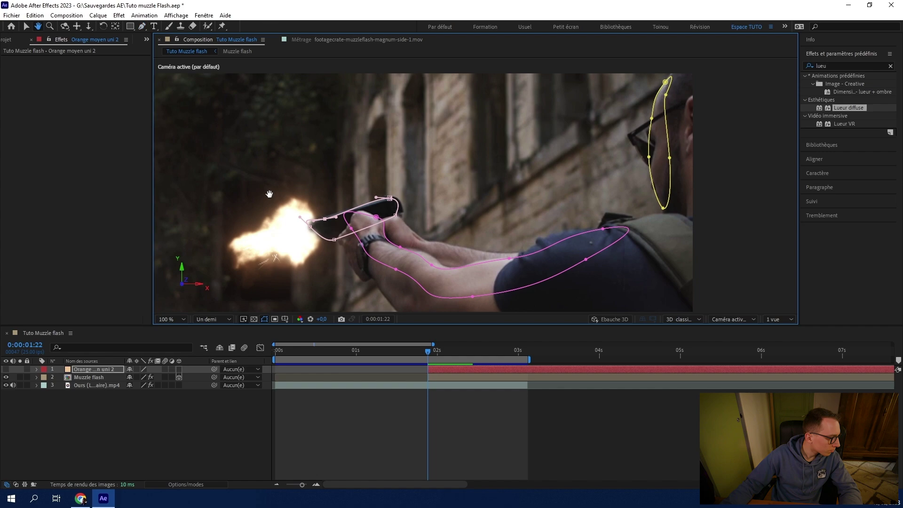
{"action": "mouse_move", "coordinate": [410, 80]}
{"action": "left_mouse_down"}
{"action": "mouse_move", "coordinate": [431, 88]}
{"action": "mouse_move", "coordinate": [432, 107]}
{"action": "left_mouse_up"}
{"action": "left_click_drag", "start_coordinate": [457, 147], "coordinate": [475, 165]}
{"action": "left_click_drag", "start_coordinate": [511, 203], "coordinate": [520, 229]}
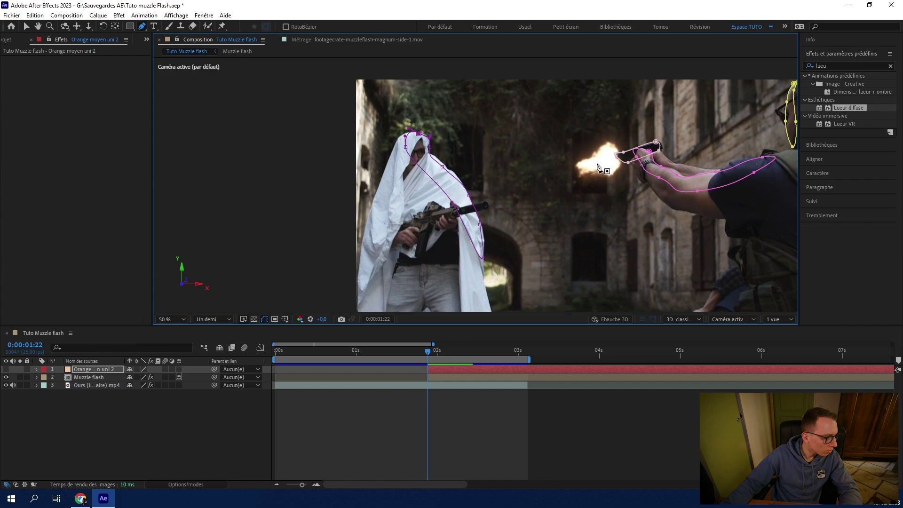
{"action": "left_click_drag", "start_coordinate": [597, 167], "coordinate": [503, 167]}
{"action": "left_click_drag", "start_coordinate": [451, 296], "coordinate": [489, 279]}
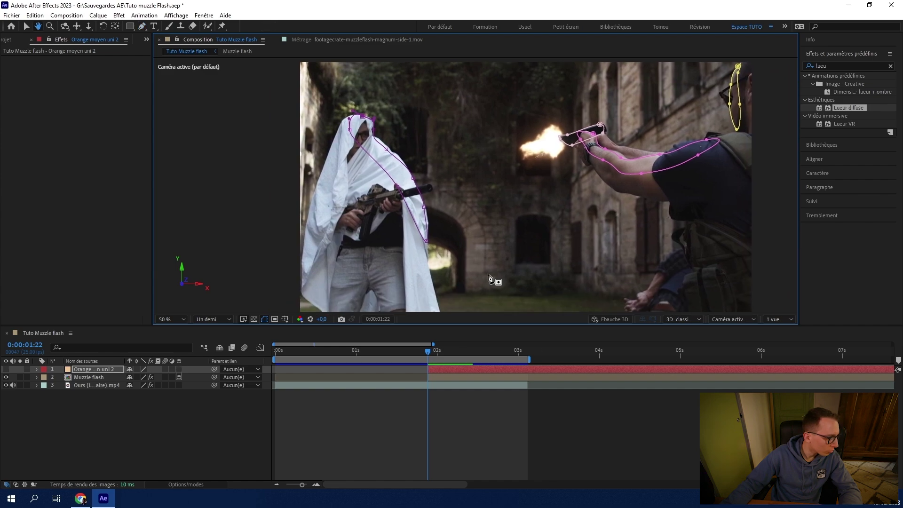
{"action": "key", "text": "space"}
Make the orange solid visible and expand Masques 1 through 4.
{"action": "left_click", "coordinate": [37, 369]}
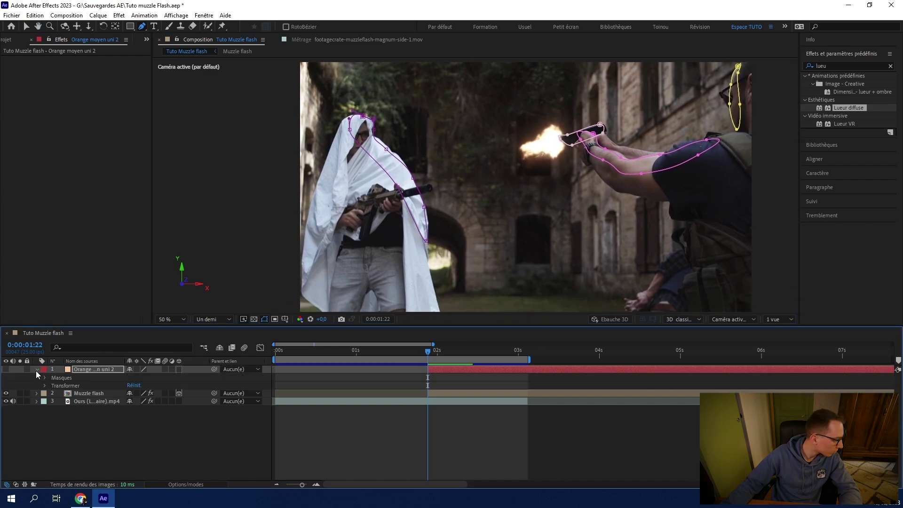
{"action": "left_click", "coordinate": [6, 370]}
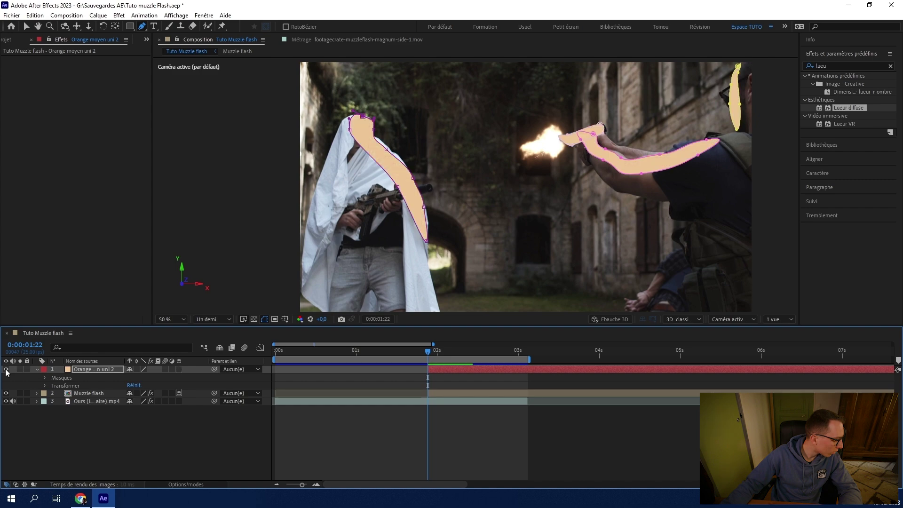
{"action": "left_click", "coordinate": [45, 378]}
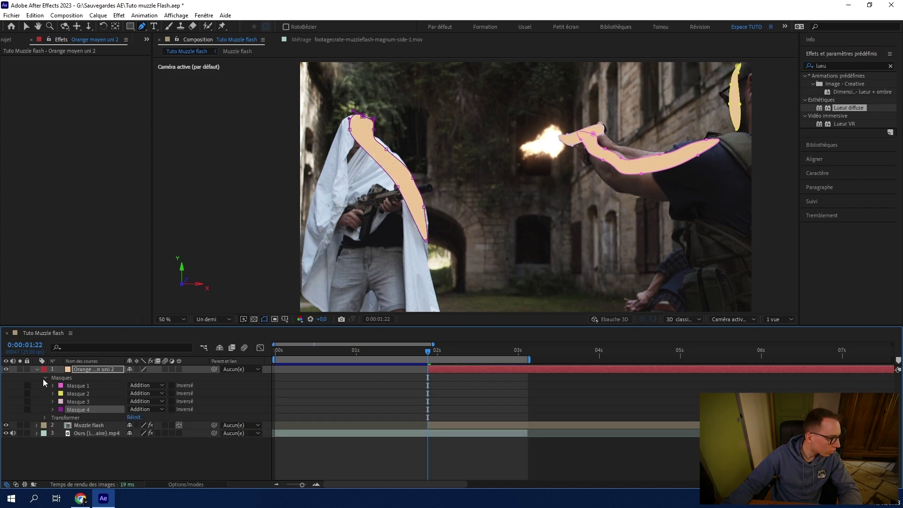
{"action": "left_click", "coordinate": [53, 385]}
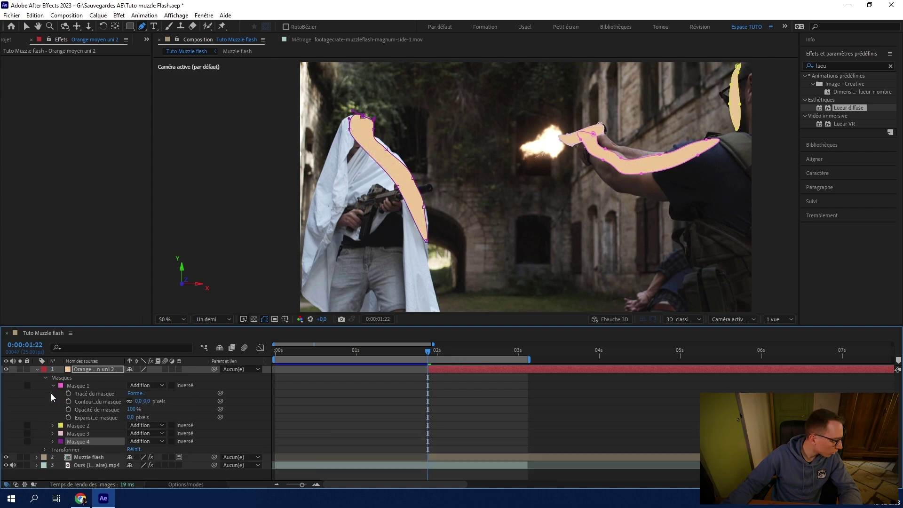
{"action": "left_click", "coordinate": [53, 425]}
{"action": "left_click", "coordinate": [52, 465]}
{"action": "scroll", "coordinate": [53, 473], "scroll_direction": "down", "scroll_amount": 1}
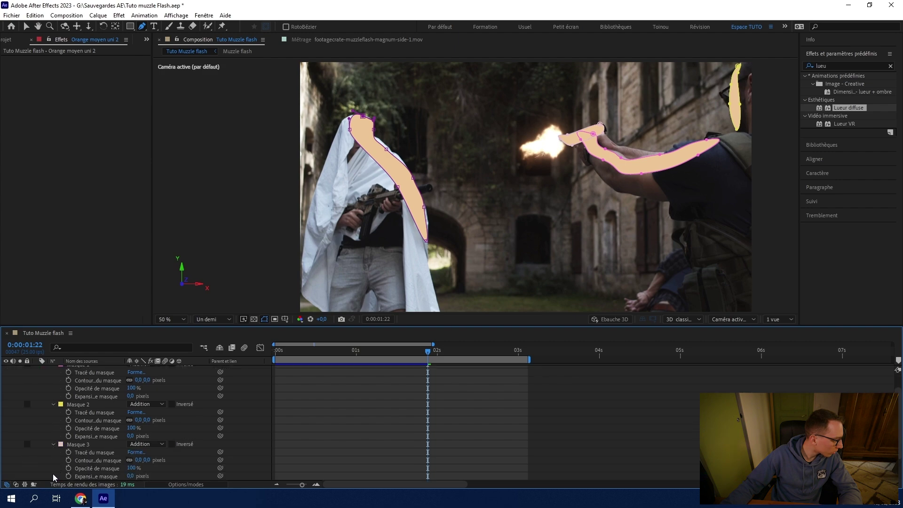
{"action": "scroll", "coordinate": [55, 466], "scroll_direction": "down", "scroll_amount": 1}
{"action": "left_click", "coordinate": [53, 460]}
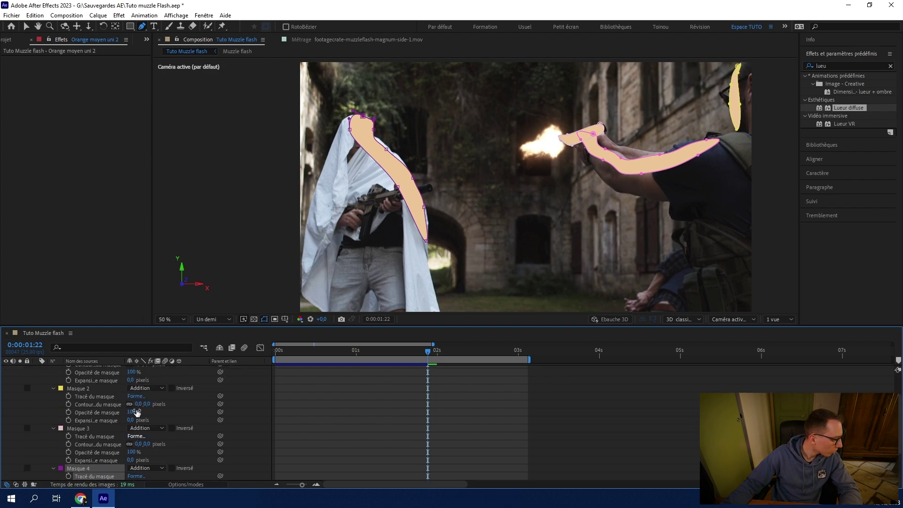
{"action": "scroll", "coordinate": [136, 410], "scroll_direction": "up", "scroll_amount": 2}
Feather Masque 1, 2 and 3 to 50, 45 and 20 pixels.
{"action": "left_click_drag", "start_coordinate": [147, 391], "coordinate": [172, 389]}
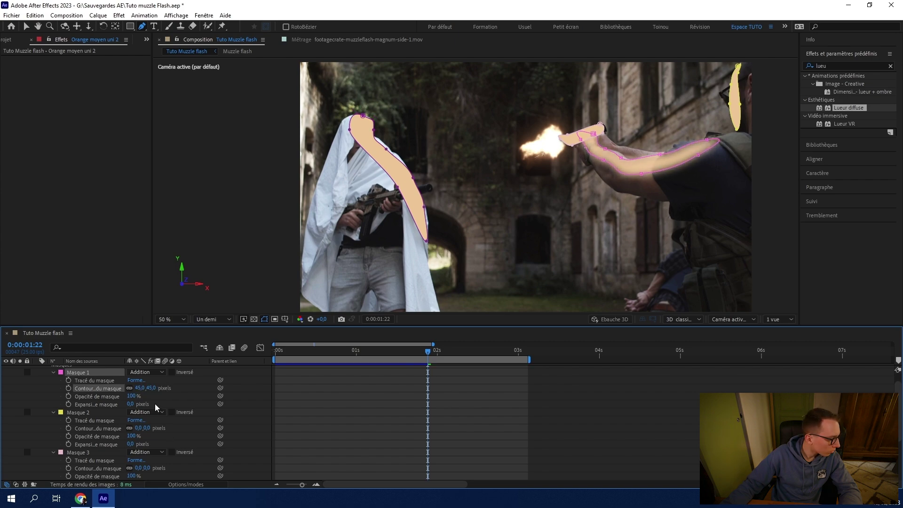
{"action": "mouse_move", "coordinate": [146, 429]}
{"action": "left_mouse_down"}
{"action": "mouse_move", "coordinate": [174, 426]}
{"action": "mouse_move", "coordinate": [164, 426]}
{"action": "left_mouse_up"}
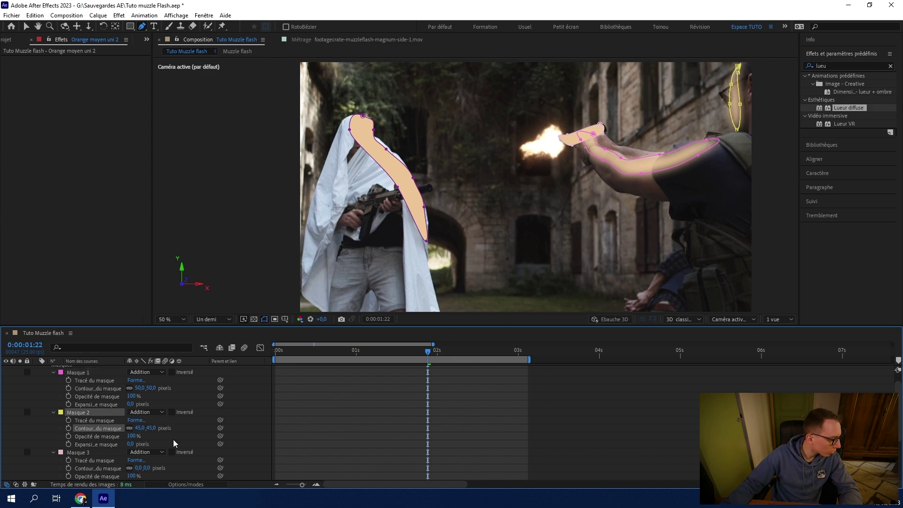
{"action": "scroll", "coordinate": [184, 418], "scroll_direction": "down", "scroll_amount": 2}
{"action": "scroll", "coordinate": [176, 417], "scroll_direction": "down", "scroll_amount": 2}
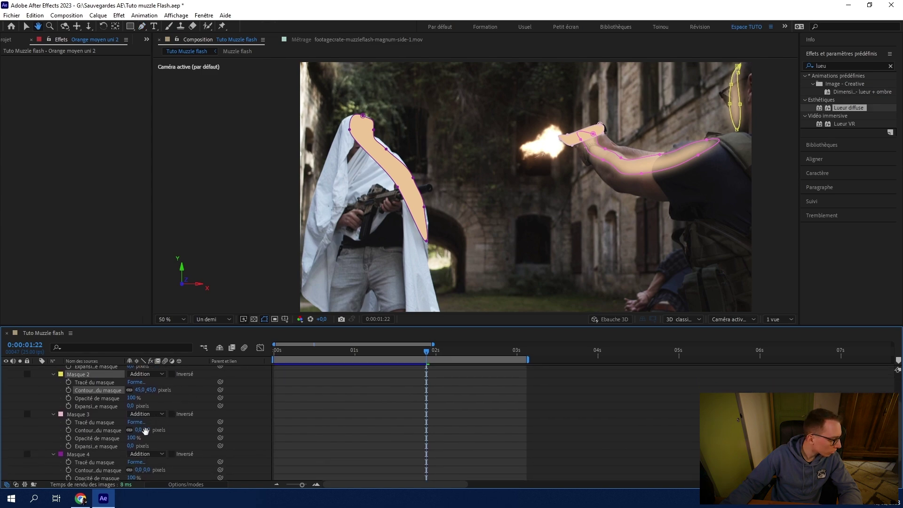
{"action": "key", "text": "g"}
{"action": "left_click_drag", "start_coordinate": [145, 430], "coordinate": [168, 444]}
Scrub the orange solid's Transform opacity to about 32%.
{"action": "scroll", "coordinate": [189, 446], "scroll_direction": "down", "scroll_amount": 3}
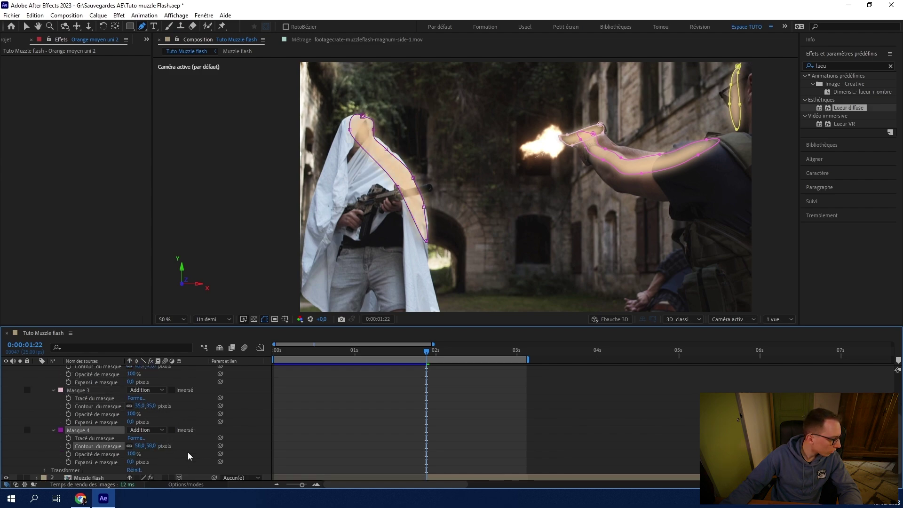
{"action": "scroll", "coordinate": [189, 452], "scroll_direction": "down", "scroll_amount": 1}
{"action": "left_click", "coordinate": [45, 460]}
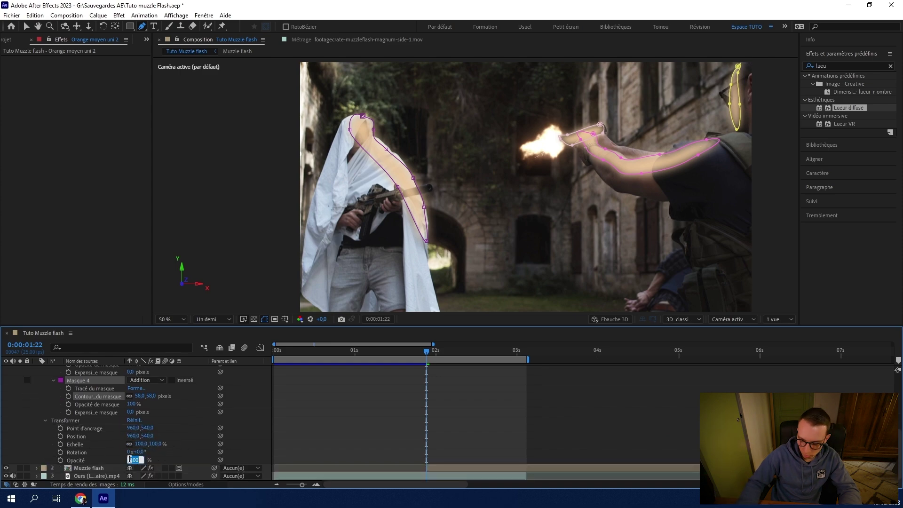
{"action": "left_click_drag", "start_coordinate": [130, 463], "coordinate": [130, 462]}
{"action": "left_click_drag", "start_coordinate": [129, 462], "coordinate": [138, 459]}
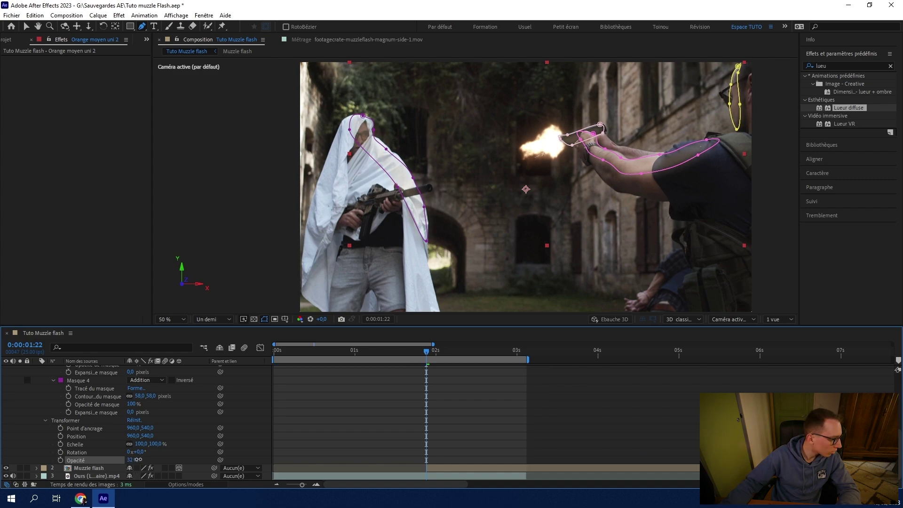
{"action": "left_click_drag", "start_coordinate": [137, 459], "coordinate": [133, 462]}
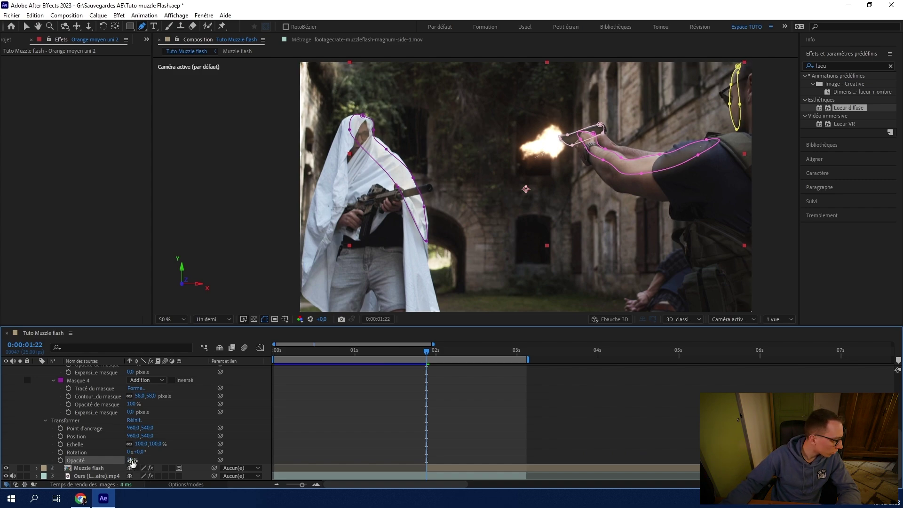
{"action": "key", "text": "Return"}
Enter 30 to set the orange solid's opacity to exactly 30%.
{"action": "scroll", "coordinate": [98, 424], "scroll_direction": "up", "scroll_amount": 2}
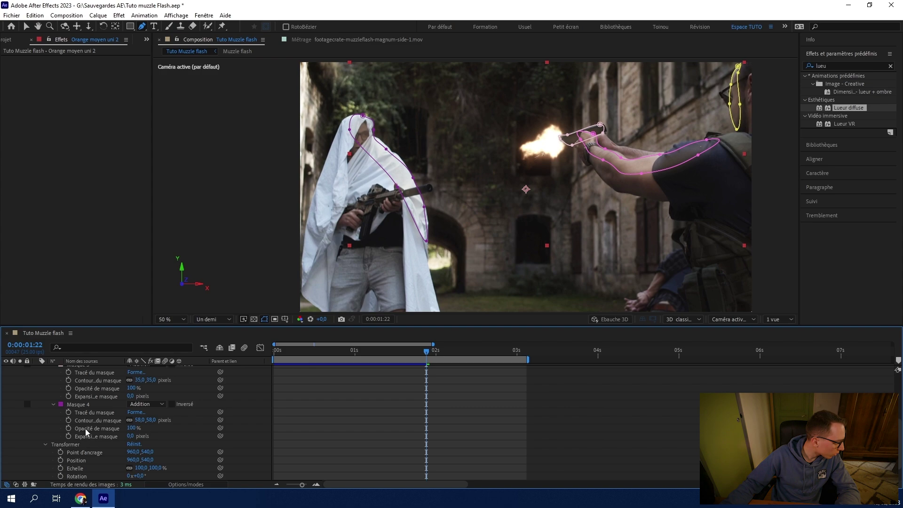
{"action": "scroll", "coordinate": [113, 427], "scroll_direction": "up", "scroll_amount": 2}
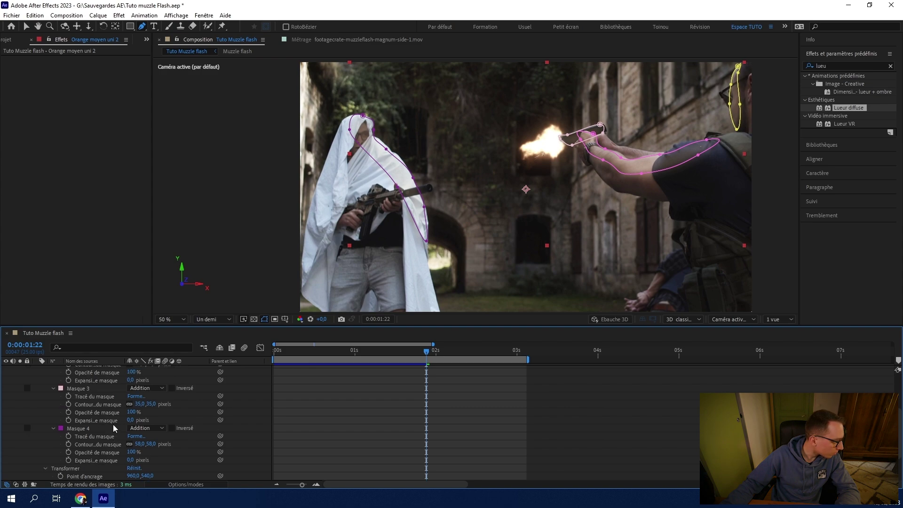
{"action": "scroll", "coordinate": [126, 416], "scroll_direction": "down", "scroll_amount": 2}
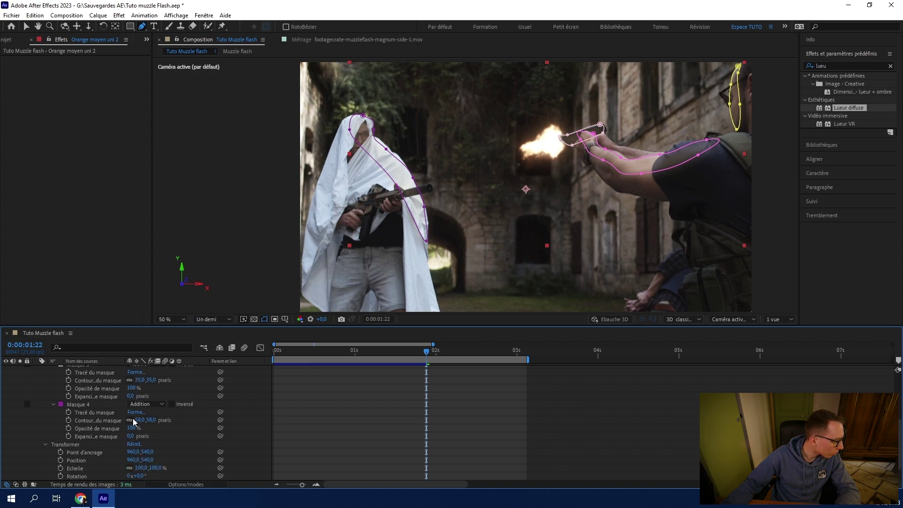
{"action": "scroll", "coordinate": [148, 467], "scroll_direction": "down", "scroll_amount": 2}
{"action": "left_click", "coordinate": [135, 459]}
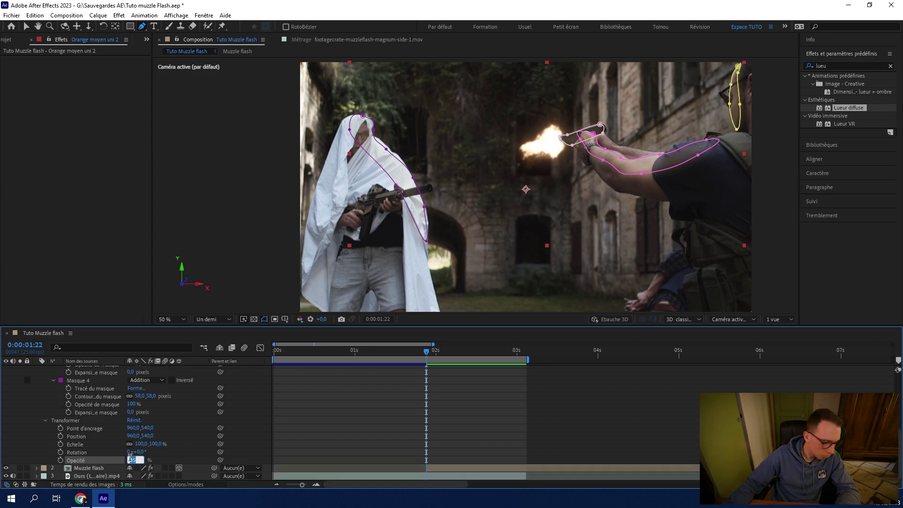
{"action": "type", "text": "30"}
{"action": "key", "text": "Return"}
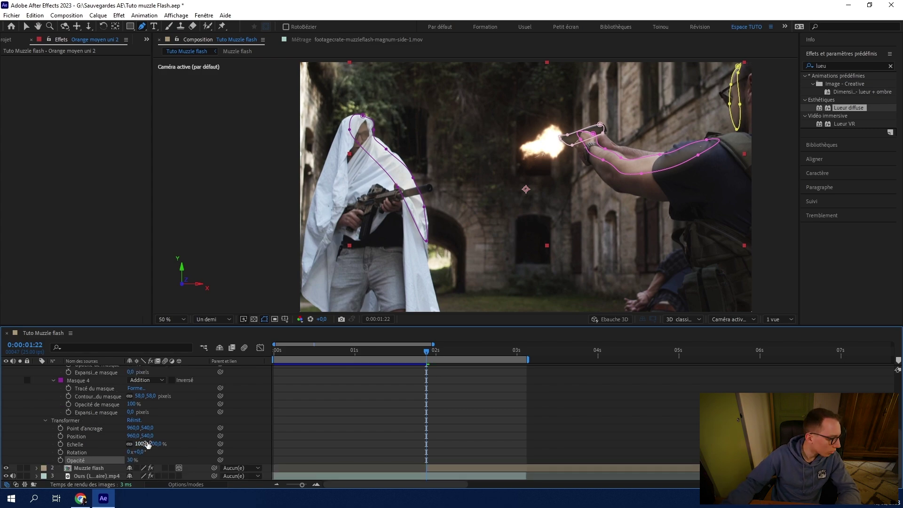
{"action": "scroll", "coordinate": [147, 442], "scroll_direction": "up", "scroll_amount": 2}
{"action": "scroll", "coordinate": [148, 442], "scroll_direction": "up", "scroll_amount": 4}
{"action": "scroll", "coordinate": [141, 445], "scroll_direction": "up", "scroll_amount": 5}
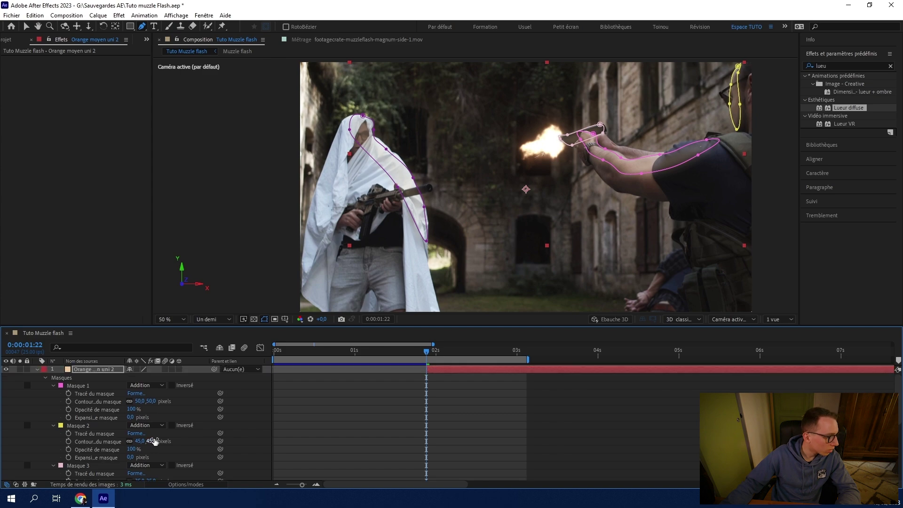
Reshape Masque 1 so it hugs the sheet beside the head.
{"action": "left_click", "coordinate": [351, 131]}
{"action": "left_click_drag", "start_coordinate": [365, 133], "coordinate": [371, 142]}
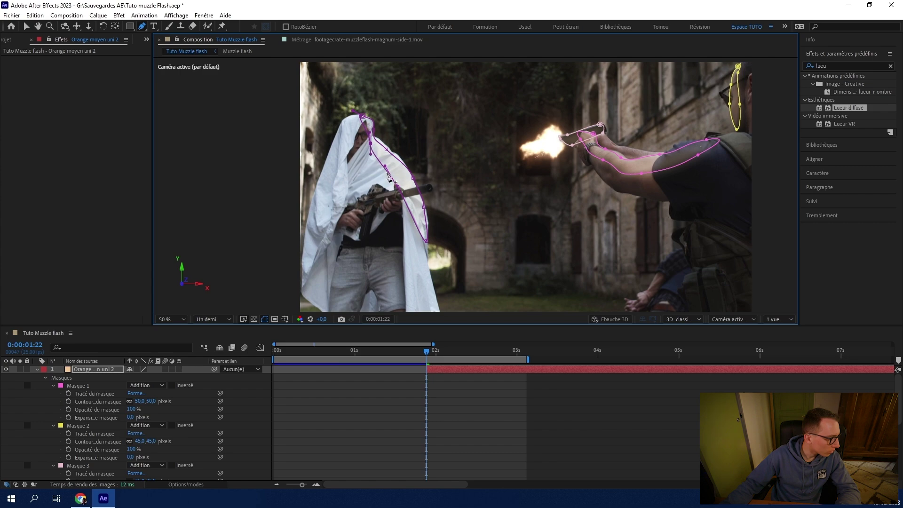
{"action": "left_click_drag", "start_coordinate": [387, 174], "coordinate": [386, 160]}
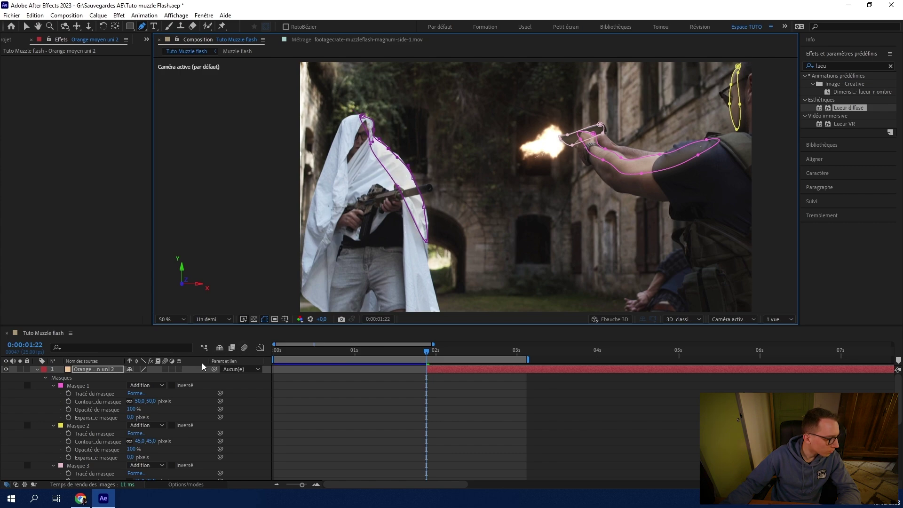
At 100% zoom, feather Masque 1 to 78 pixels and Masque 2 to 70 pixels.
{"action": "key", "text": "period"}
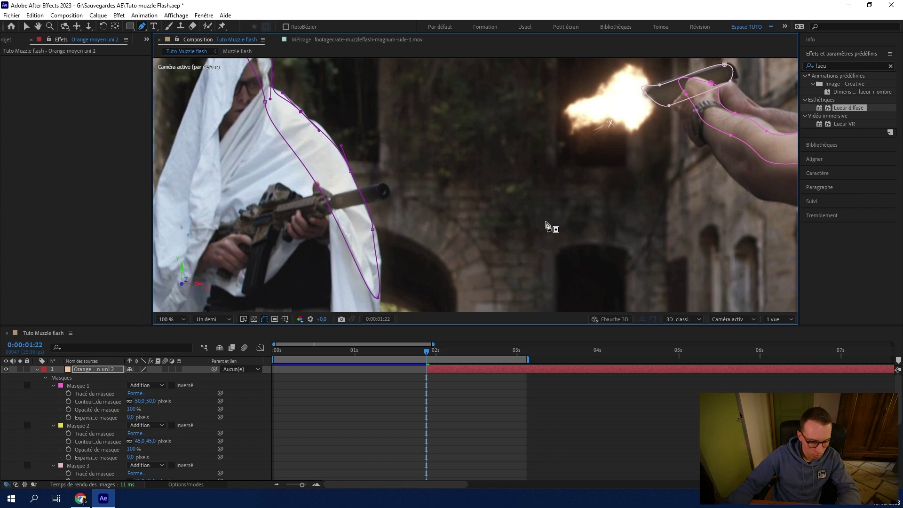
{"action": "left_click_drag", "start_coordinate": [614, 244], "coordinate": [401, 268]}
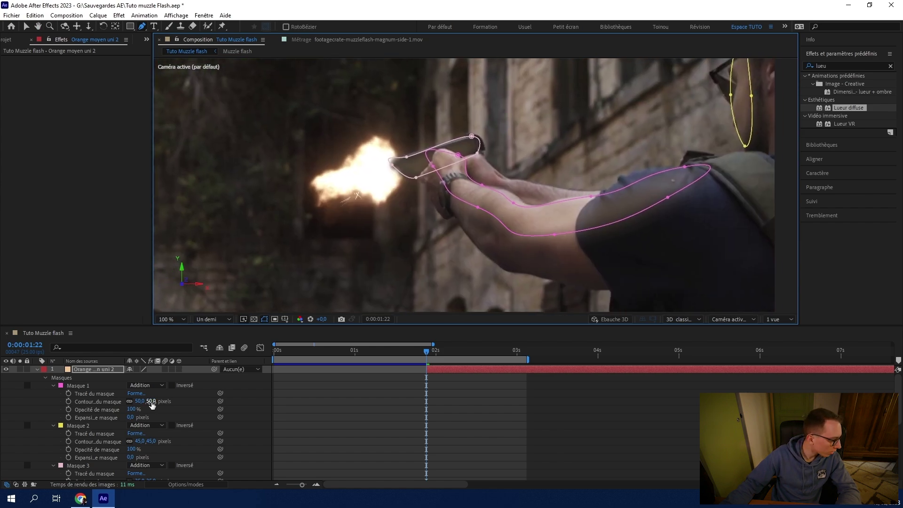
{"action": "left_click_drag", "start_coordinate": [151, 402], "coordinate": [155, 401]}
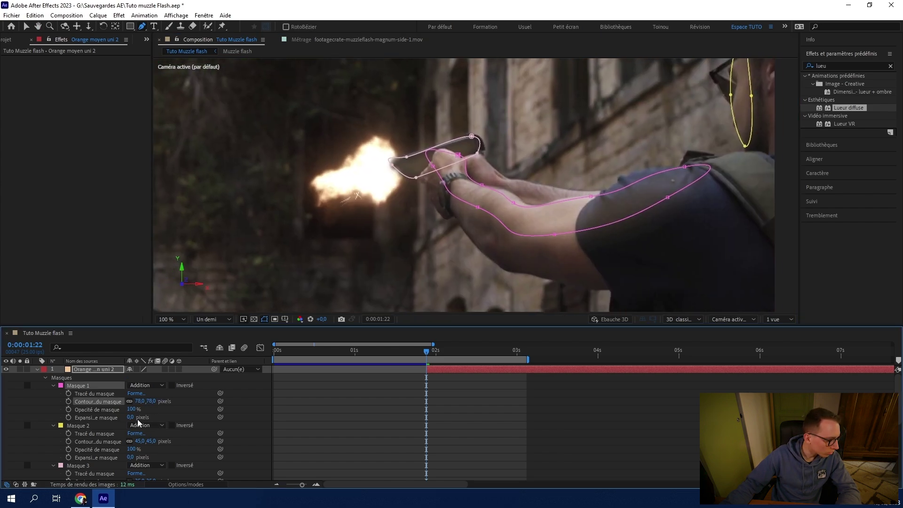
{"action": "scroll", "coordinate": [230, 390], "scroll_direction": "down", "scroll_amount": 1}
{"action": "left_click_drag", "start_coordinate": [487, 179], "coordinate": [409, 225]}
{"action": "left_click_drag", "start_coordinate": [140, 417], "coordinate": [151, 416]}
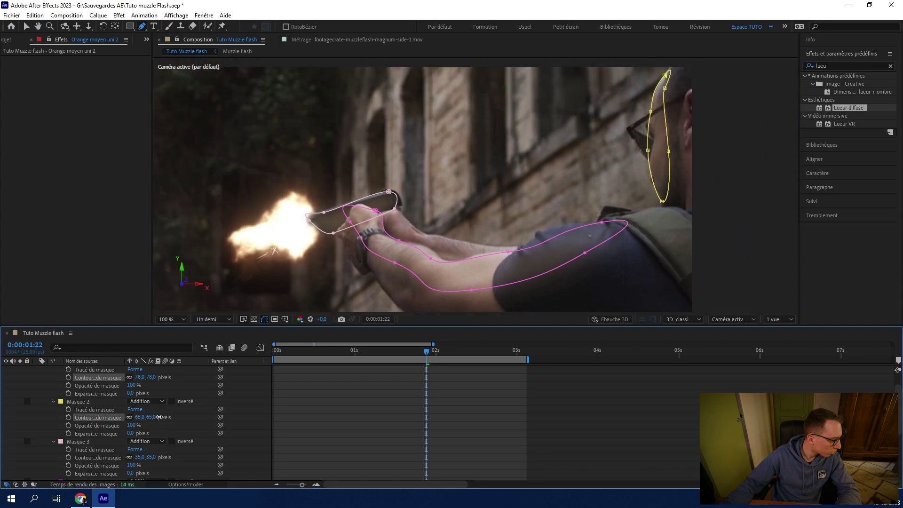
{"action": "scroll", "coordinate": [146, 433], "scroll_direction": "down", "scroll_amount": 1}
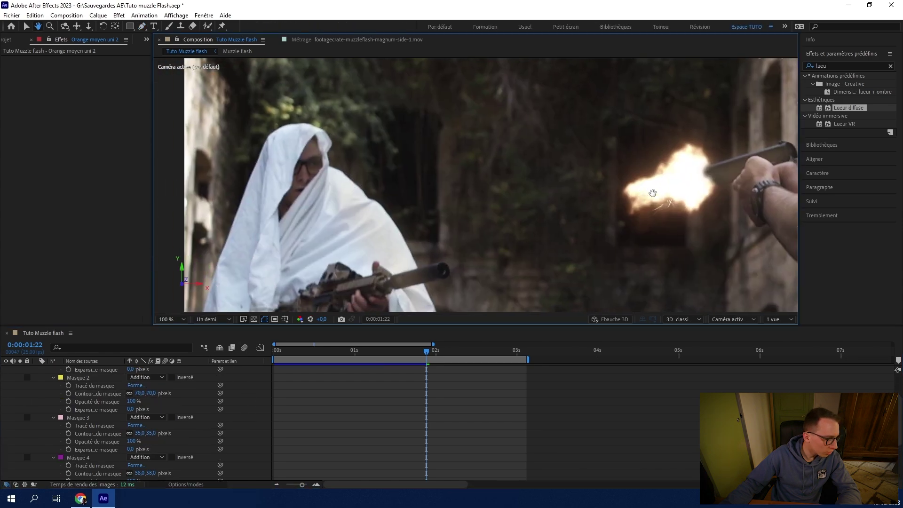
Feather Masque 4 to 42 pixels and reshape it along the gun barrel, then return to 50% zoom.
{"action": "left_click", "coordinate": [78, 457]}
{"action": "left_click_drag", "start_coordinate": [151, 475], "coordinate": [142, 474]}
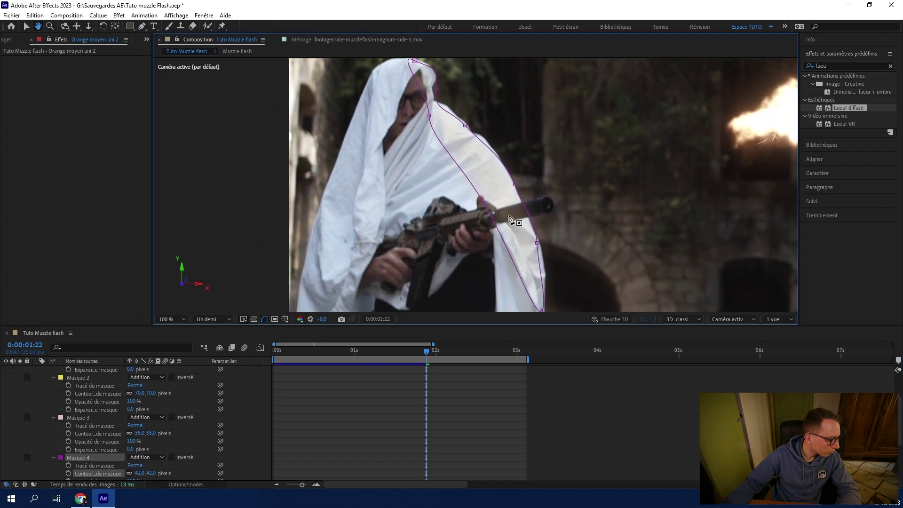
{"action": "left_click_drag", "start_coordinate": [536, 243], "coordinate": [531, 227]}
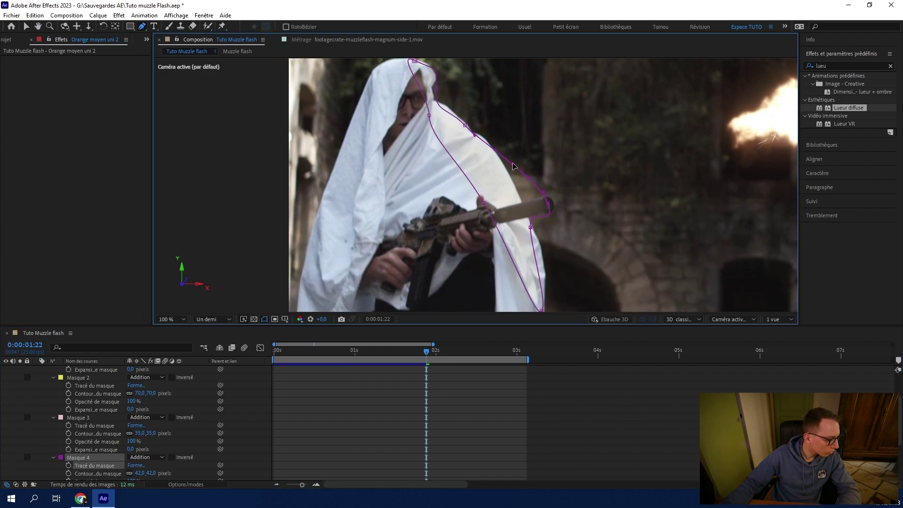
{"action": "left_click_drag", "start_coordinate": [538, 178], "coordinate": [518, 200]}
{"action": "mouse_move", "coordinate": [483, 144]}
{"action": "left_mouse_down"}
{"action": "mouse_move", "coordinate": [500, 184]}
{"action": "mouse_move", "coordinate": [563, 226]}
{"action": "left_mouse_up"}
{"action": "scroll", "coordinate": [529, 222], "scroll_direction": "down", "scroll_amount": 2}
{"action": "scroll", "coordinate": [529, 222], "scroll_direction": "down", "scroll_amount": 1}
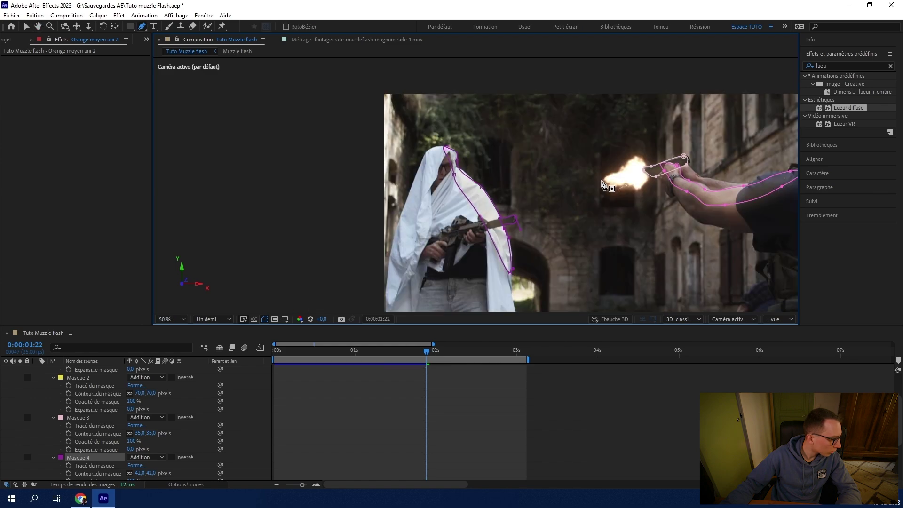
{"action": "scroll", "coordinate": [529, 222], "scroll_direction": "down", "scroll_amount": 1}
{"action": "left_click", "coordinate": [190, 372]}
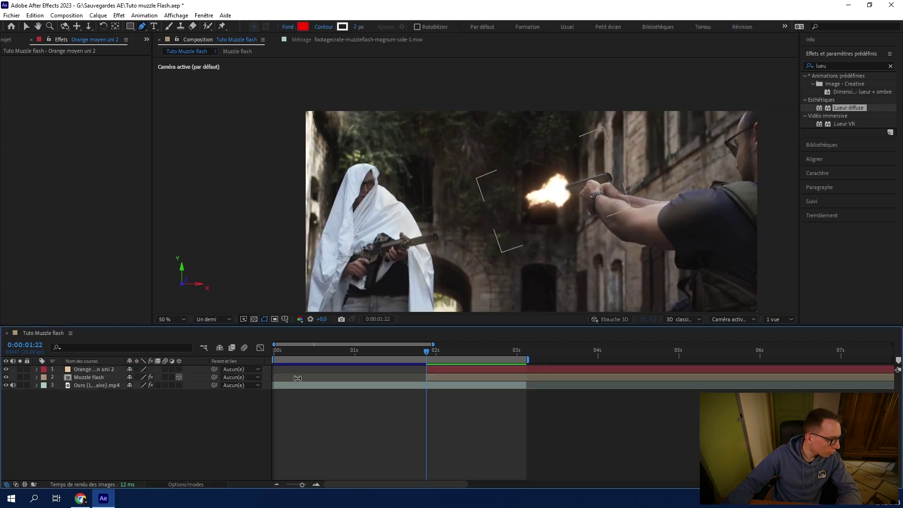
Add Mask Path keyframes for Masques 1–4 on the orange solid at 01:22.
{"action": "left_click", "coordinate": [37, 370]}
{"action": "left_click", "coordinate": [436, 369]}
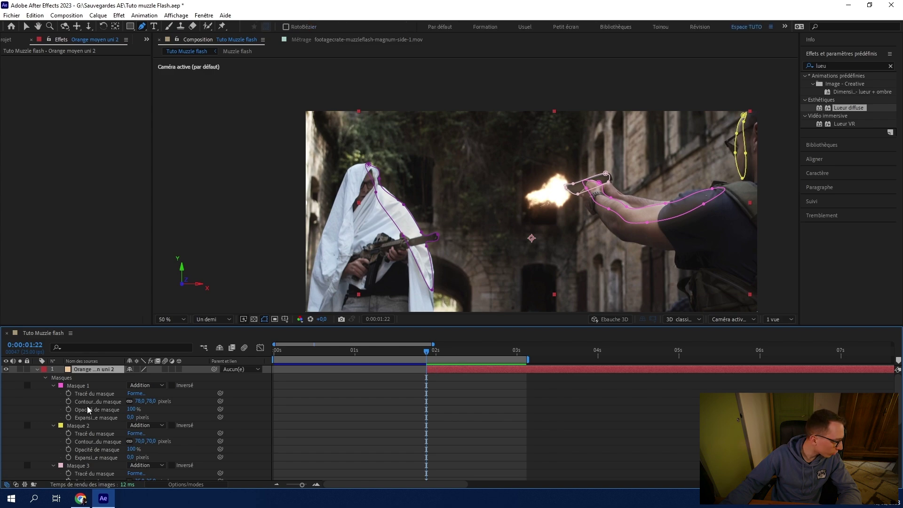
{"action": "left_click", "coordinate": [67, 393]}
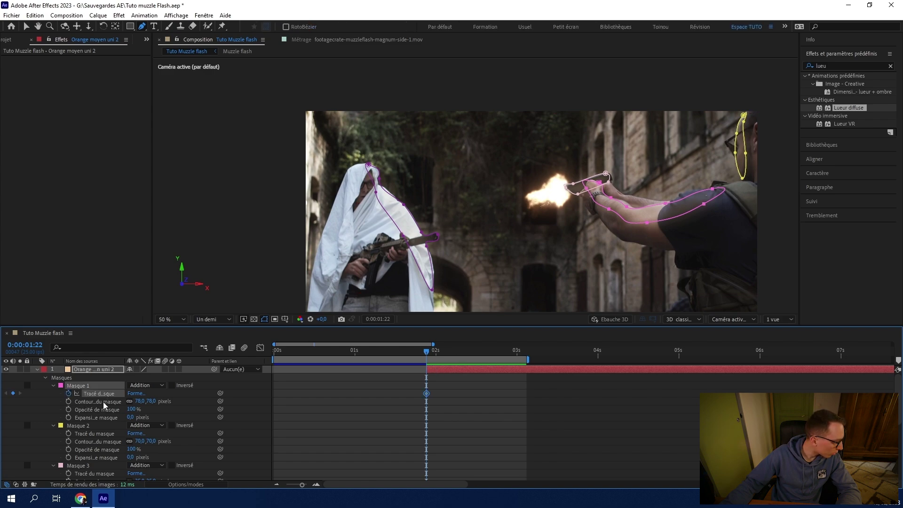
{"action": "scroll", "coordinate": [94, 403], "scroll_direction": "down", "scroll_amount": 1}
{"action": "left_click", "coordinate": [68, 409]}
{"action": "scroll", "coordinate": [83, 414], "scroll_direction": "down", "scroll_amount": 1}
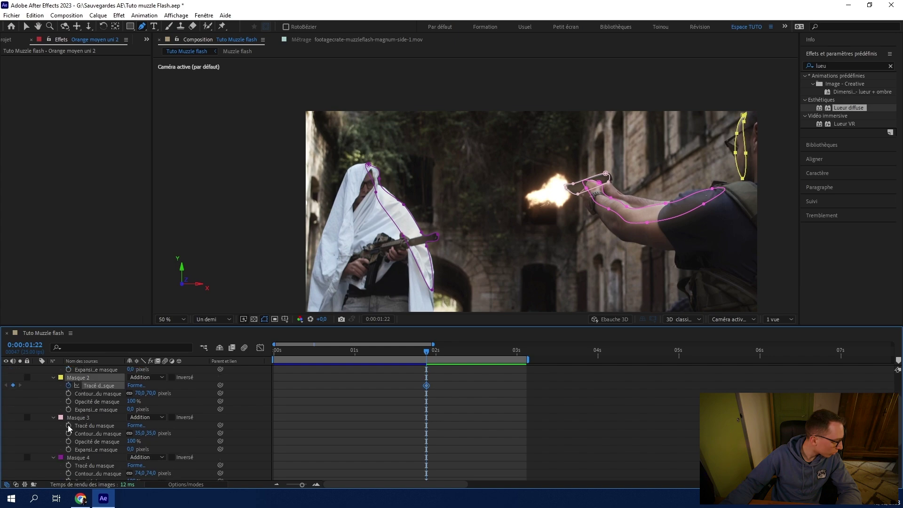
{"action": "left_click", "coordinate": [69, 426]}
{"action": "scroll", "coordinate": [98, 420], "scroll_direction": "down", "scroll_amount": 1}
{"action": "left_click", "coordinate": [69, 441]}
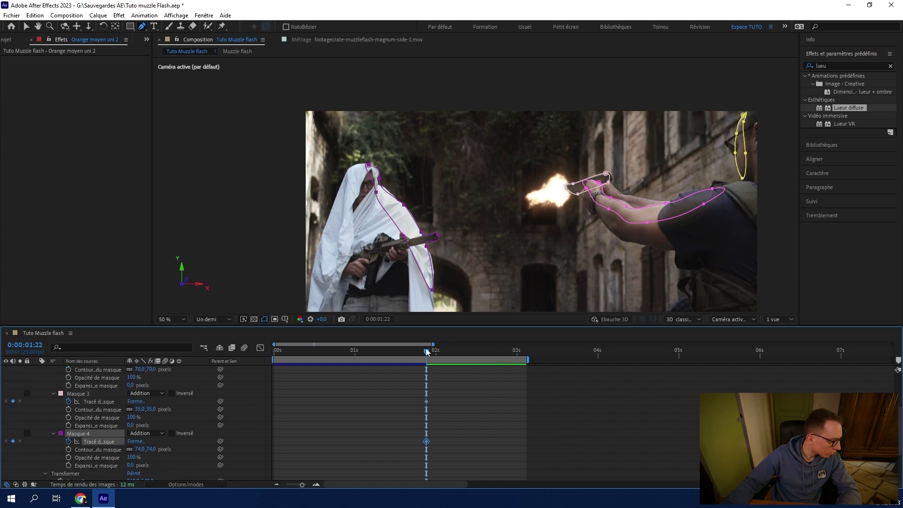
At 01:24, move Masques 1–4 down to follow the arm, head, gun and hooded man.
{"action": "left_click_drag", "start_coordinate": [426, 352], "coordinate": [433, 354]}
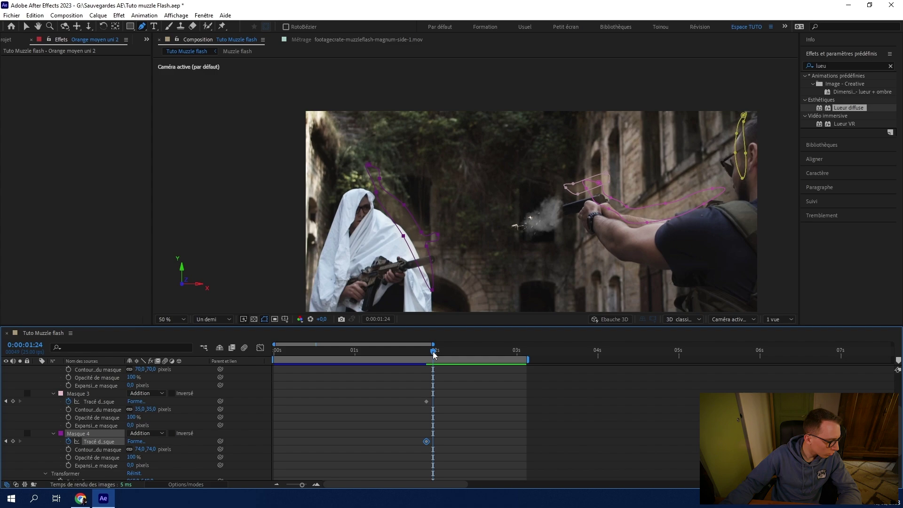
{"action": "scroll", "coordinate": [118, 408], "scroll_direction": "up", "scroll_amount": 3}
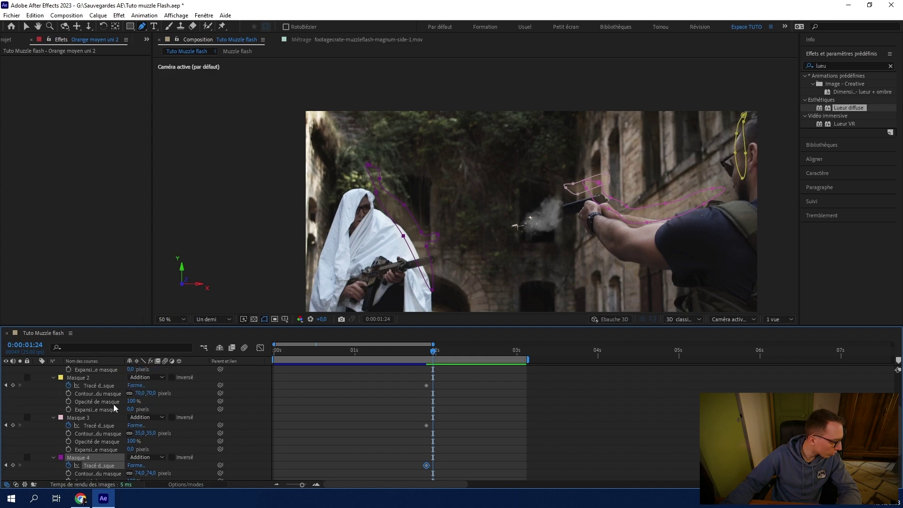
{"action": "scroll", "coordinate": [118, 408], "scroll_direction": "up", "scroll_amount": 2}
{"action": "left_click", "coordinate": [81, 388]}
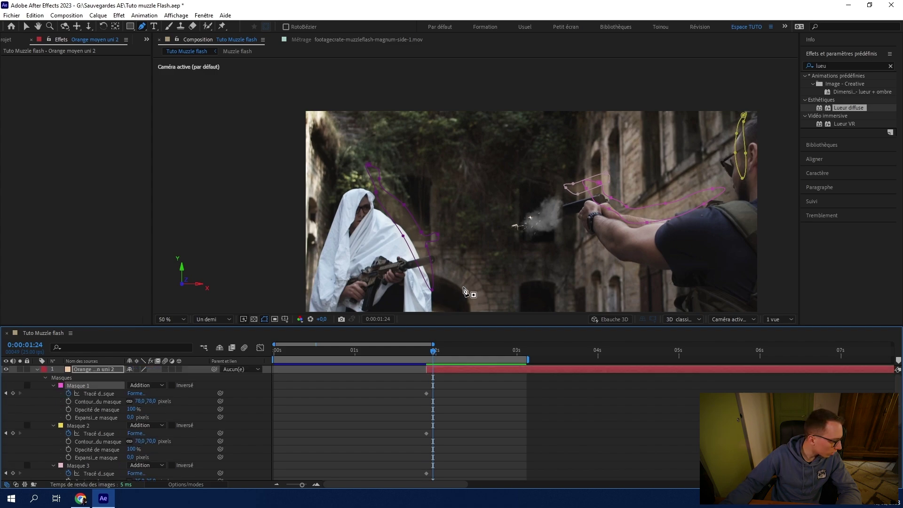
{"action": "left_click_drag", "start_coordinate": [646, 225], "coordinate": [648, 248]}
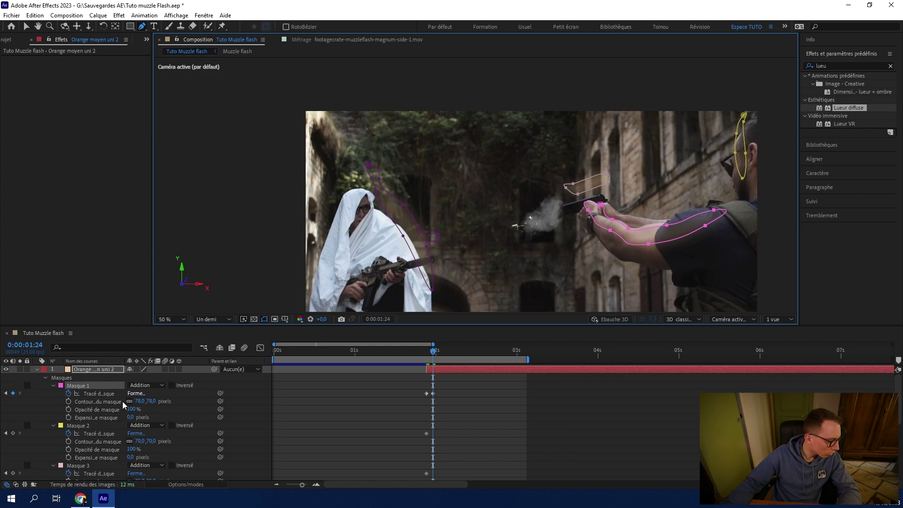
{"action": "left_click", "coordinate": [77, 425]}
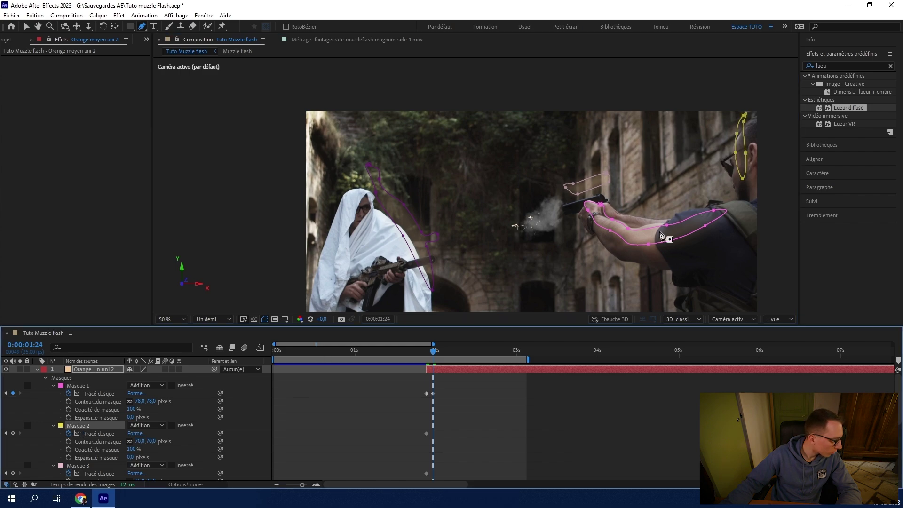
{"action": "left_click_drag", "start_coordinate": [734, 157], "coordinate": [733, 172]}
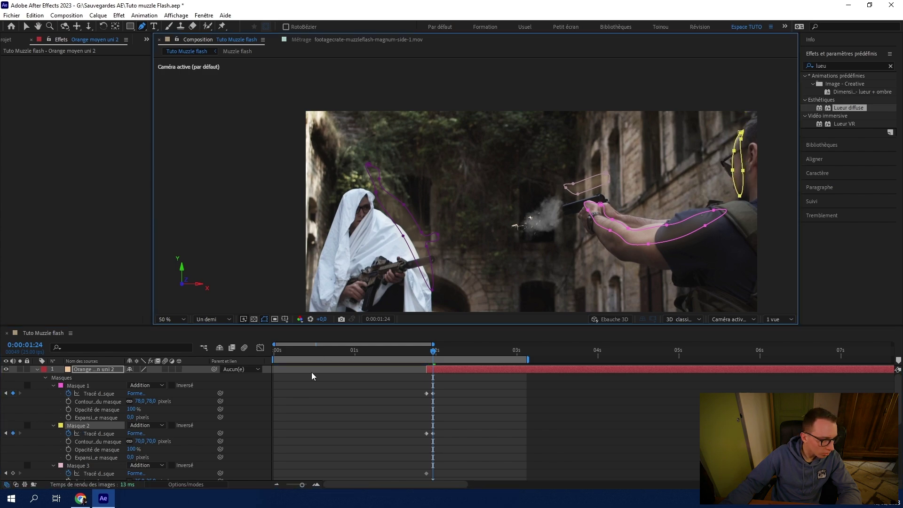
{"action": "left_click", "coordinate": [78, 465]}
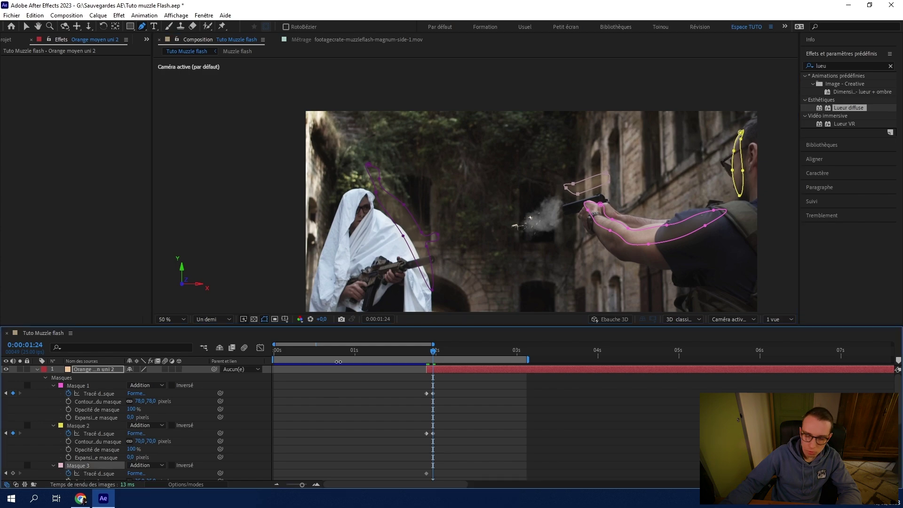
{"action": "left_click_drag", "start_coordinate": [578, 201], "coordinate": [573, 216]}
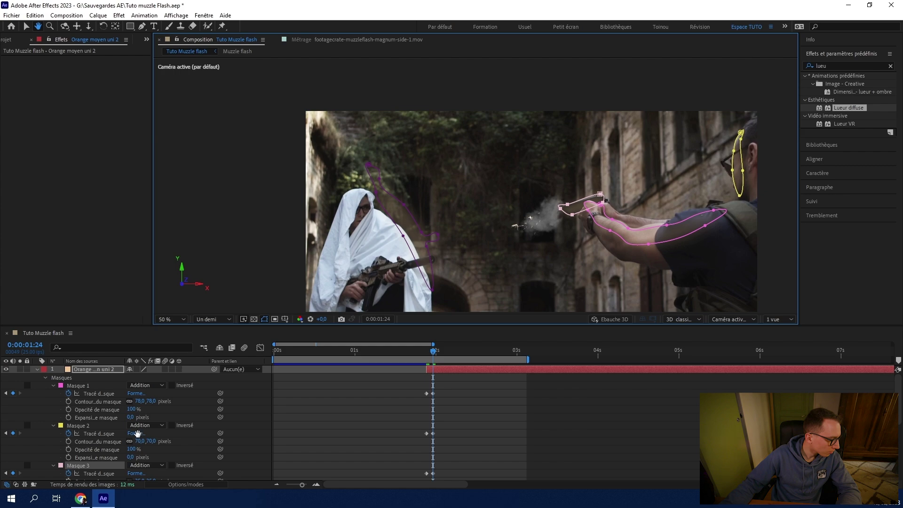
{"action": "scroll", "coordinate": [150, 436], "scroll_direction": "down", "scroll_amount": 3}
{"action": "left_click", "coordinate": [81, 458]}
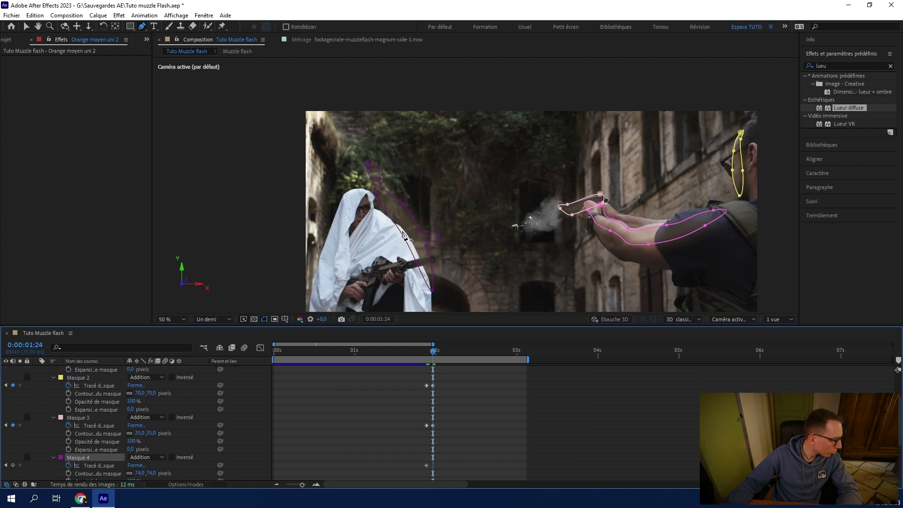
{"action": "left_click_drag", "start_coordinate": [403, 241], "coordinate": [399, 260]}
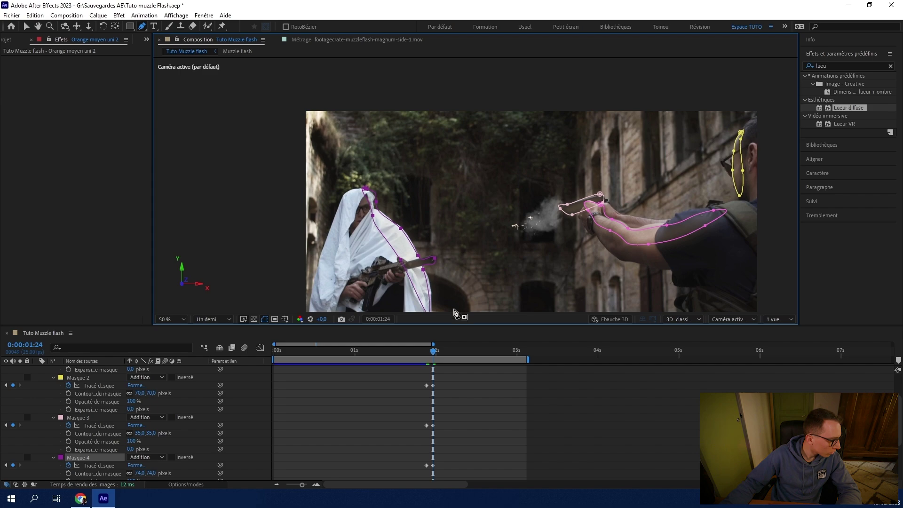
{"action": "left_click", "coordinate": [605, 408]}
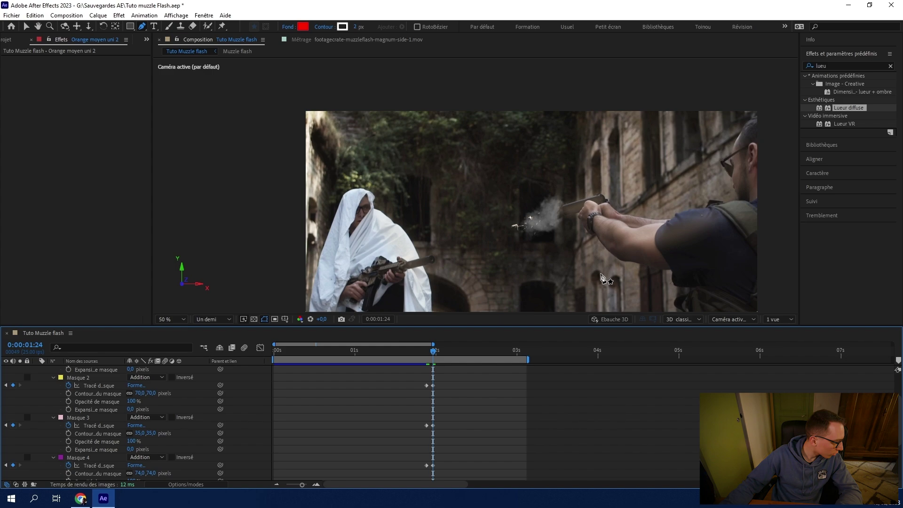
Feather Masque 3 to 44 pixels and set its mask opacity to 75%.
{"action": "left_click", "coordinate": [68, 418]}
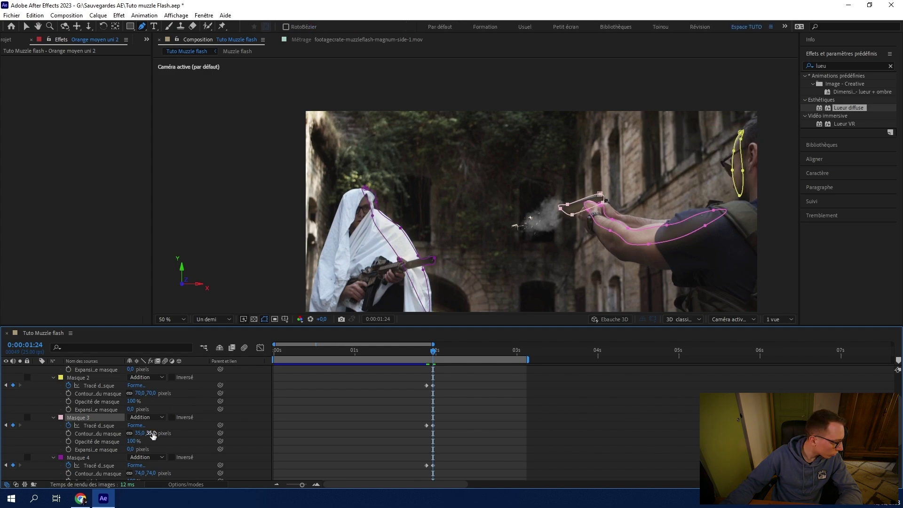
{"action": "left_click_drag", "start_coordinate": [132, 441], "coordinate": [152, 433]}
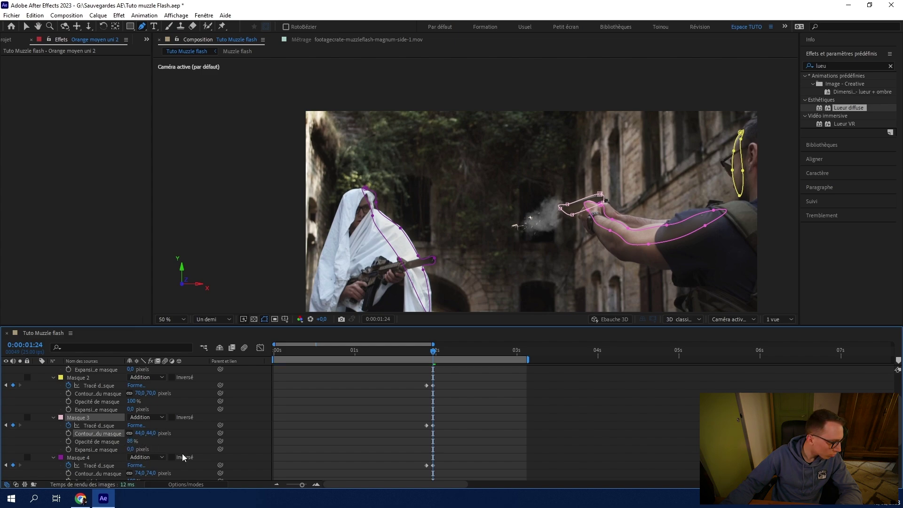
{"action": "left_click", "coordinate": [631, 407]}
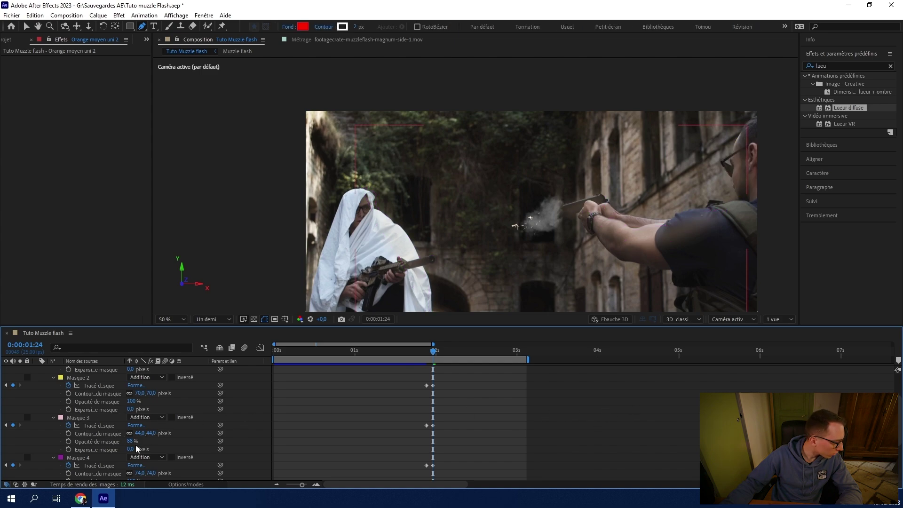
{"action": "left_click_drag", "start_coordinate": [130, 441], "coordinate": [290, 441]}
{"action": "left_click", "coordinate": [636, 431]}
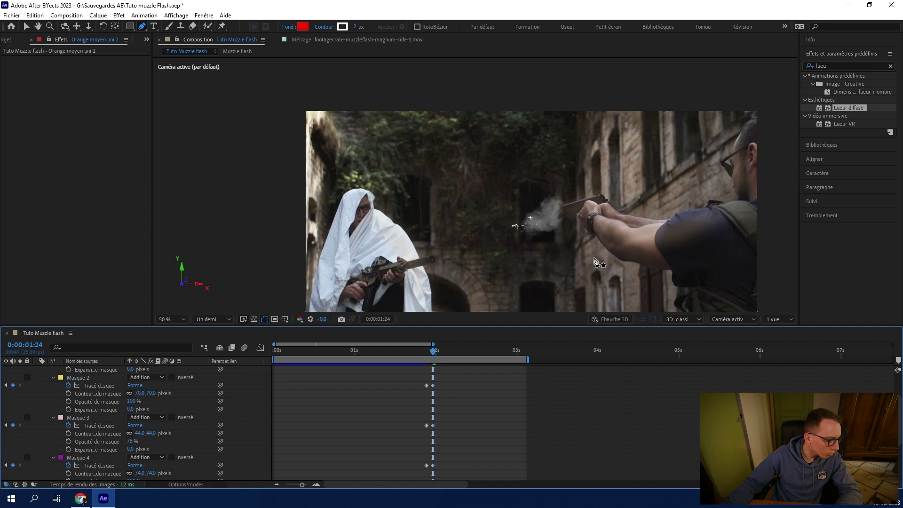
Keyframe the orange layer's Opacity from 30% at 01:22 to 0% at 02:00.
{"action": "left_click", "coordinate": [483, 383]}
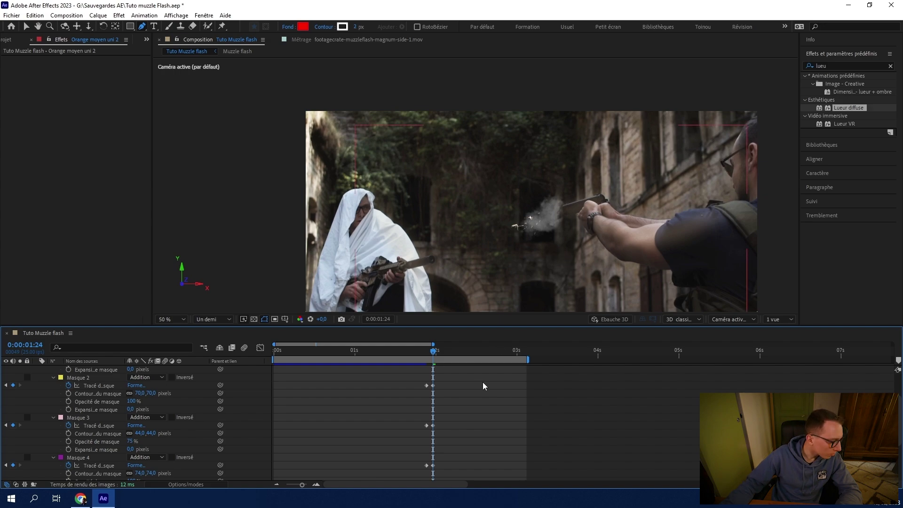
{"action": "scroll", "coordinate": [484, 383], "scroll_direction": "down", "scroll_amount": 2}
{"action": "scroll", "coordinate": [483, 384], "scroll_direction": "down", "scroll_amount": 1}
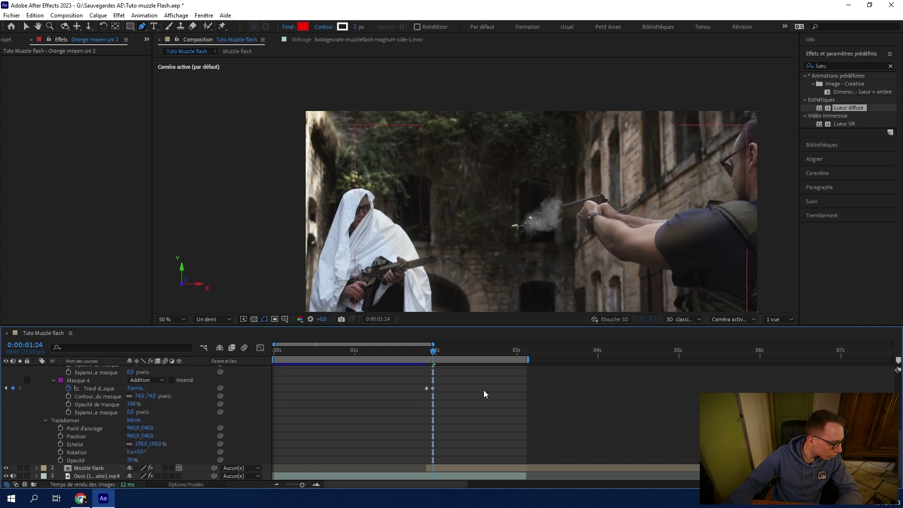
{"action": "left_click", "coordinate": [427, 356]}
{"action": "left_click", "coordinate": [426, 356]}
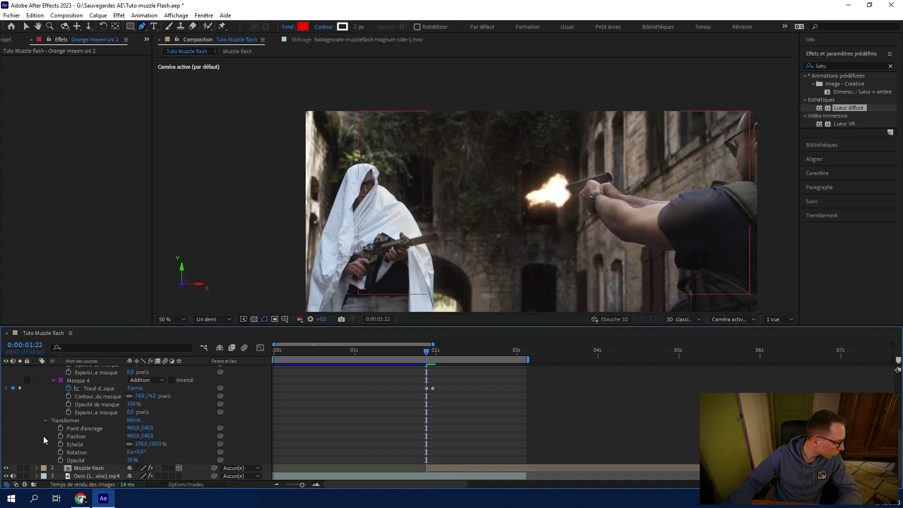
{"action": "scroll", "coordinate": [43, 436], "scroll_direction": "down", "scroll_amount": 1}
{"action": "left_click", "coordinate": [61, 460]}
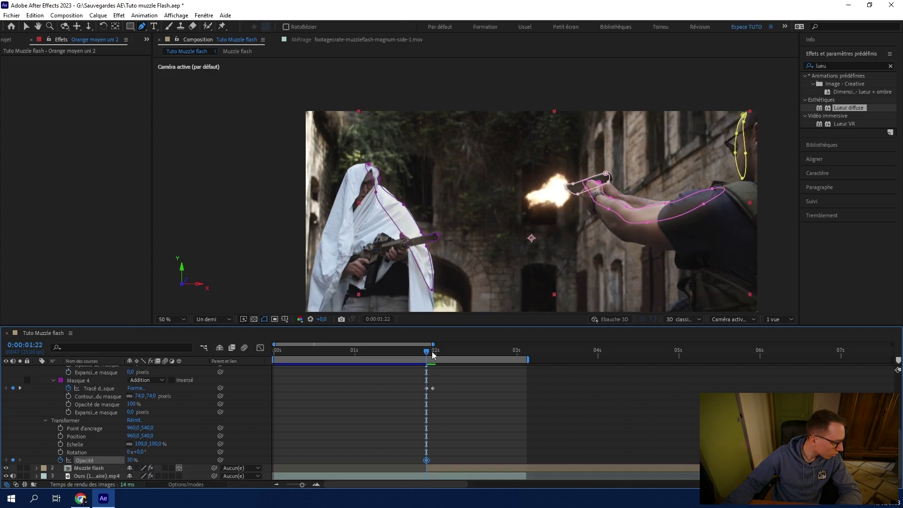
{"action": "left_click_drag", "start_coordinate": [427, 352], "coordinate": [439, 353]}
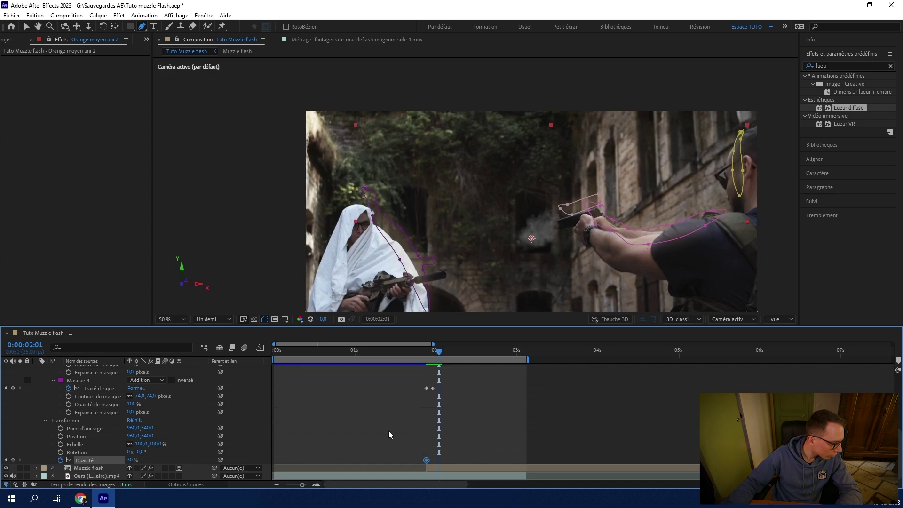
{"action": "left_click", "coordinate": [436, 351]}
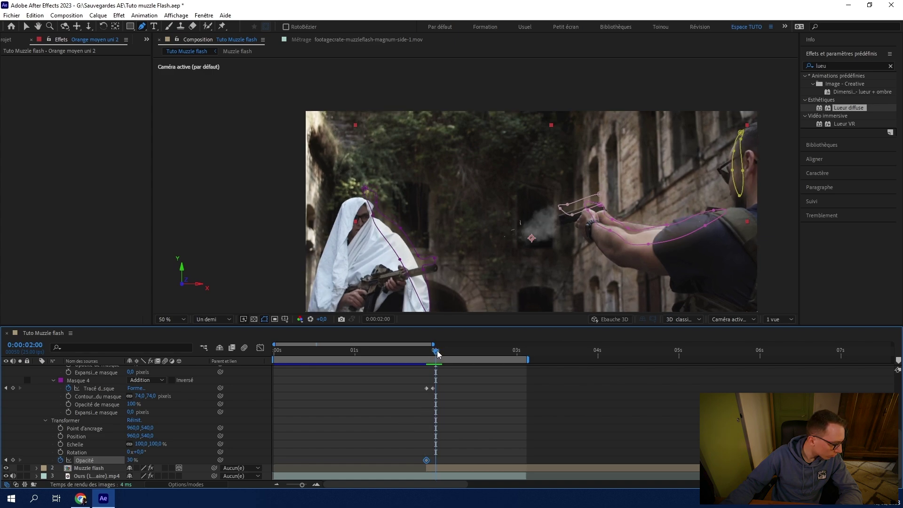
{"action": "left_click_drag", "start_coordinate": [131, 459], "coordinate": [56, 460]}
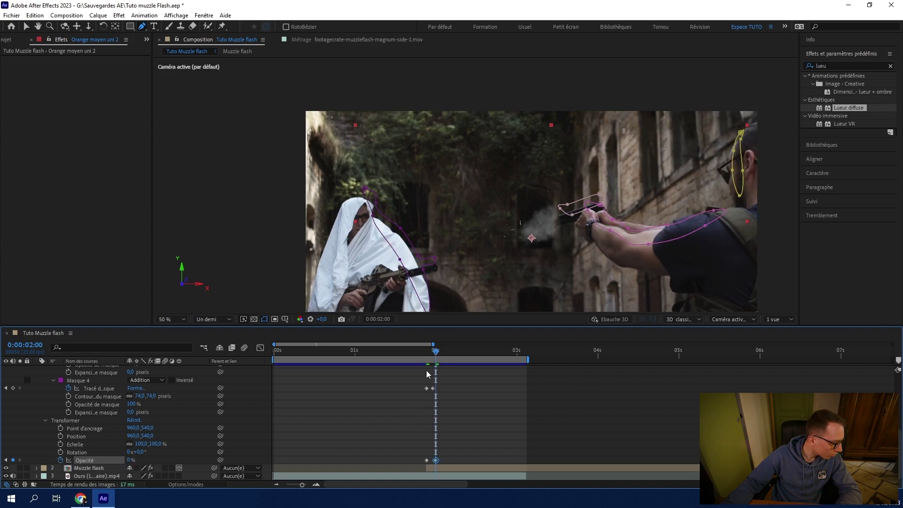
{"action": "left_click_drag", "start_coordinate": [437, 356], "coordinate": [420, 355]}
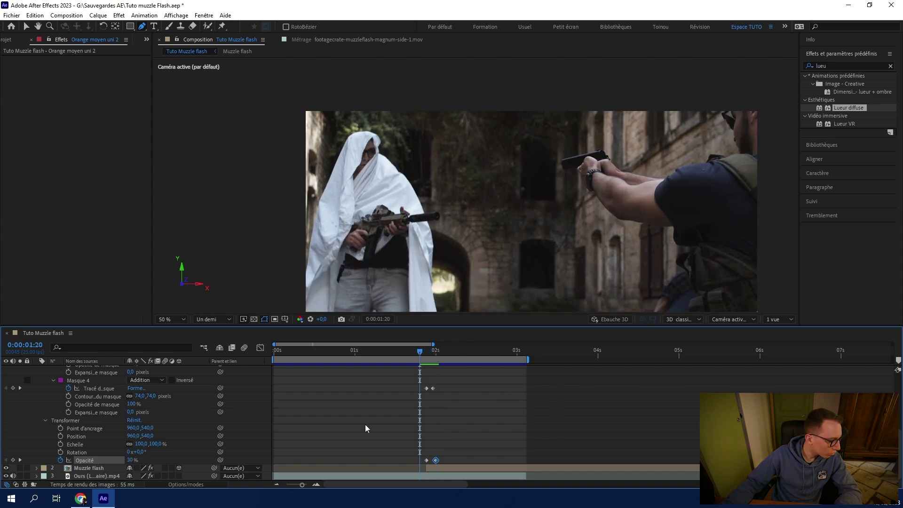
{"action": "scroll", "coordinate": [313, 407], "scroll_direction": "up", "scroll_amount": 3}
{"action": "scroll", "coordinate": [74, 372], "scroll_direction": "up", "scroll_amount": 2}
Collapse the orange layer's masks, preview the shot from 00:22, and return to the 01:23 flash frame.
{"action": "left_click", "coordinate": [39, 368]}
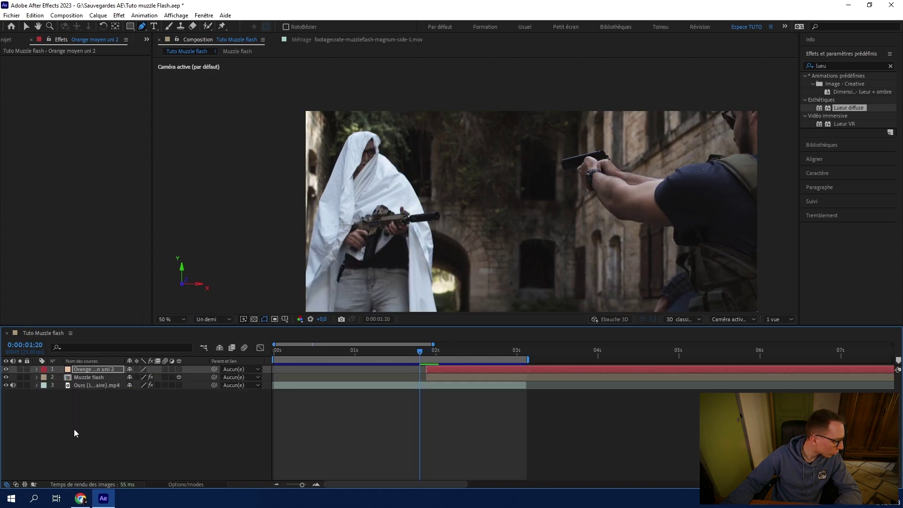
{"action": "left_click", "coordinate": [75, 429]}
{"action": "left_click_drag", "start_coordinate": [425, 351], "coordinate": [403, 357]}
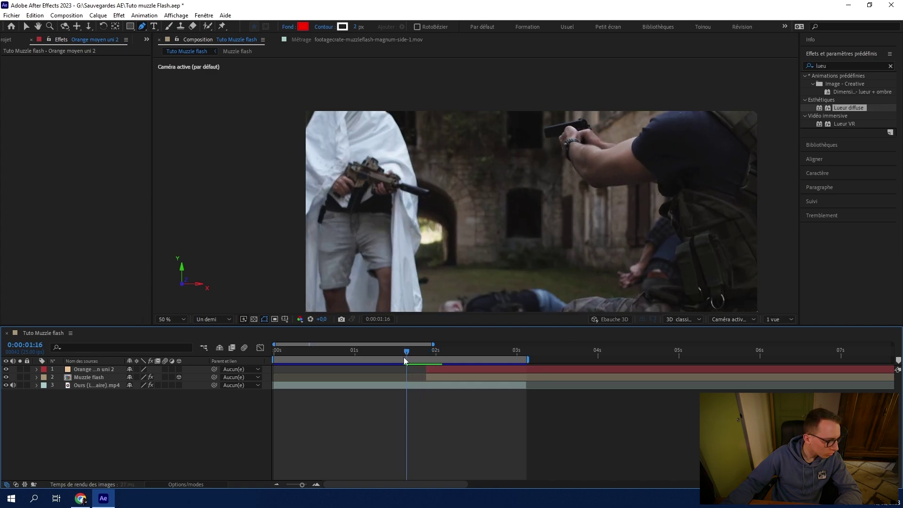
{"action": "key", "text": "space"}
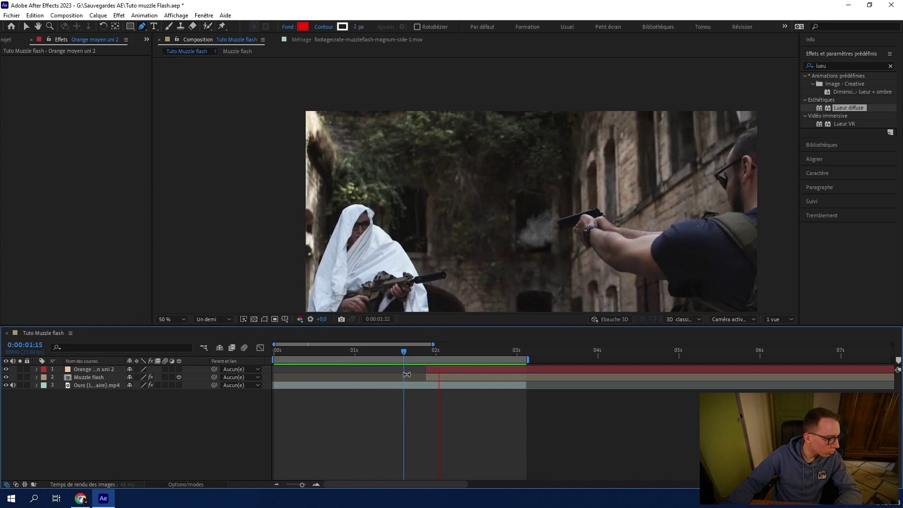
{"action": "left_click_drag", "start_coordinate": [373, 350], "coordinate": [347, 351]}
{"action": "key", "text": "space"}
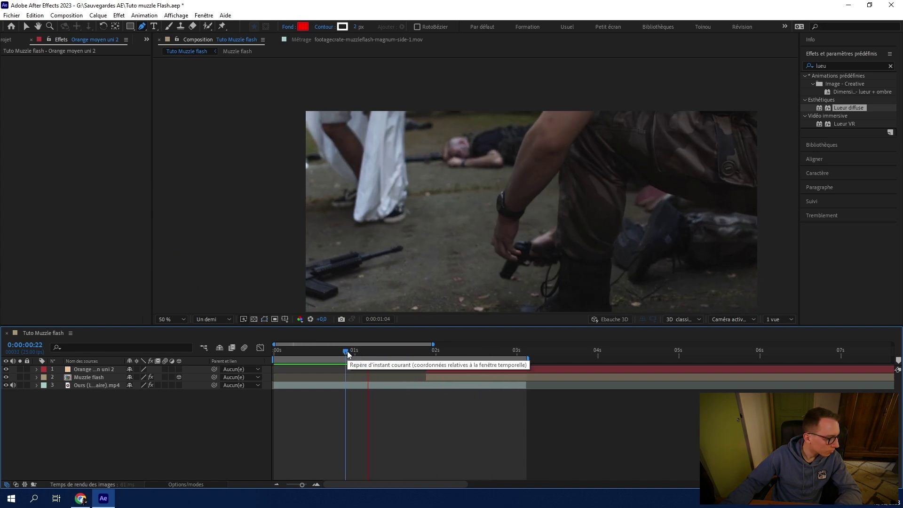
{"action": "key", "text": "space"}
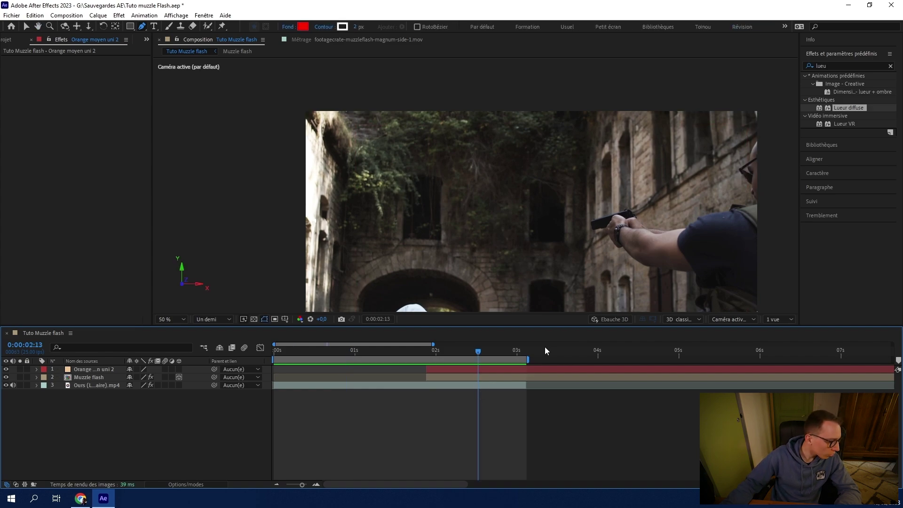
{"action": "left_click_drag", "start_coordinate": [475, 350], "coordinate": [434, 360]}
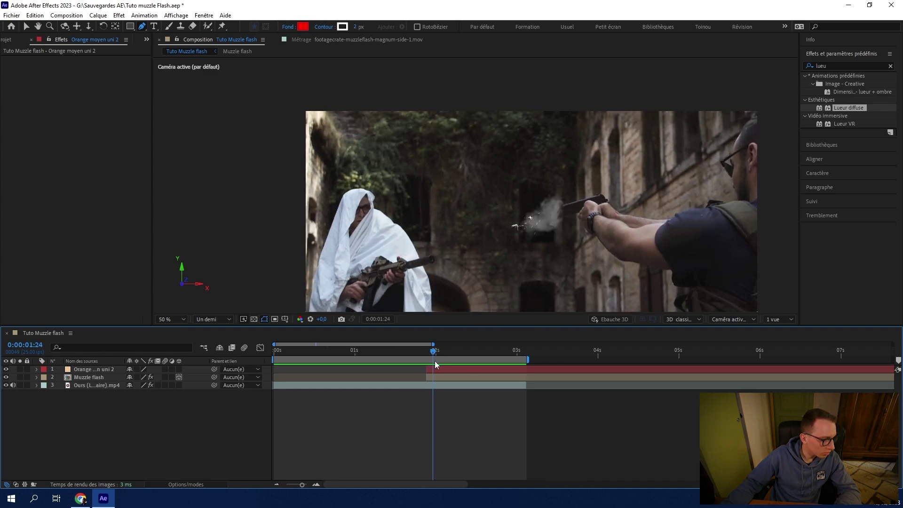
Add Gun Shot Metalic 1.wav to the composition and show its waveform.
{"action": "left_click", "coordinate": [11, 41]}
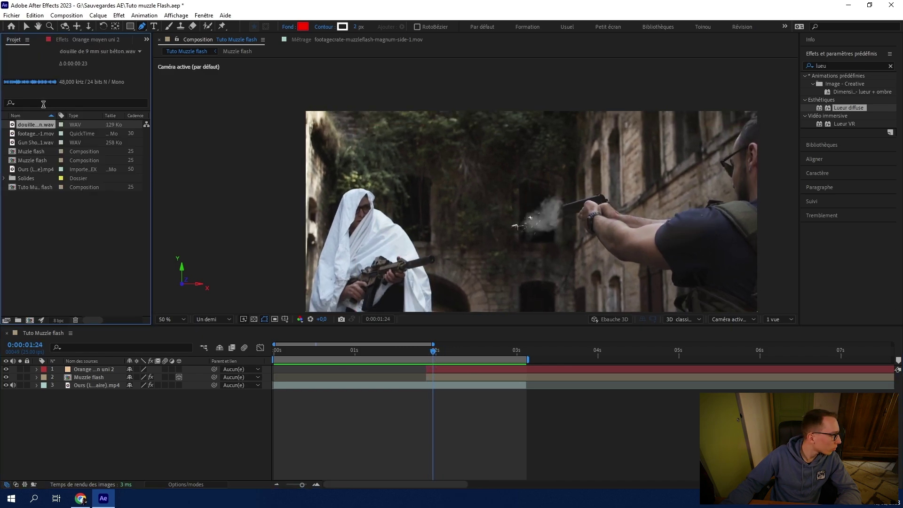
{"action": "left_click", "coordinate": [34, 142]}
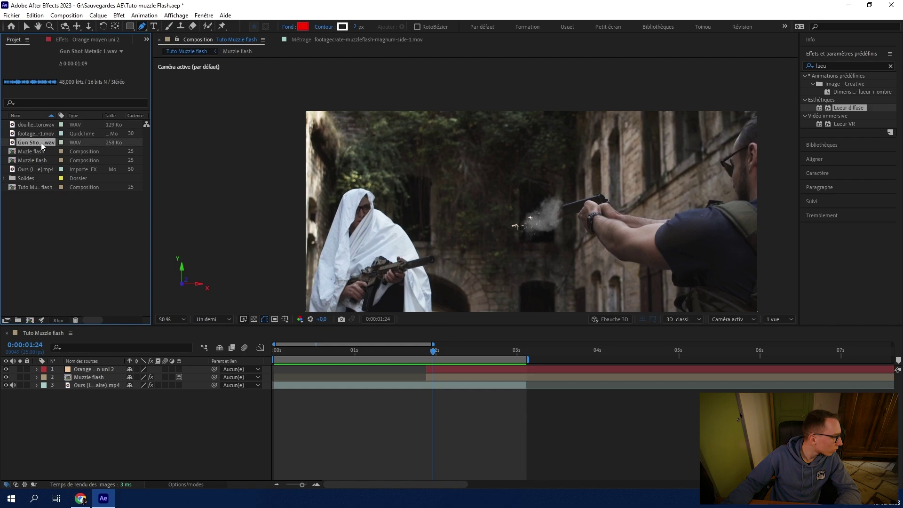
{"action": "left_click_drag", "start_coordinate": [38, 142], "coordinate": [105, 396]}
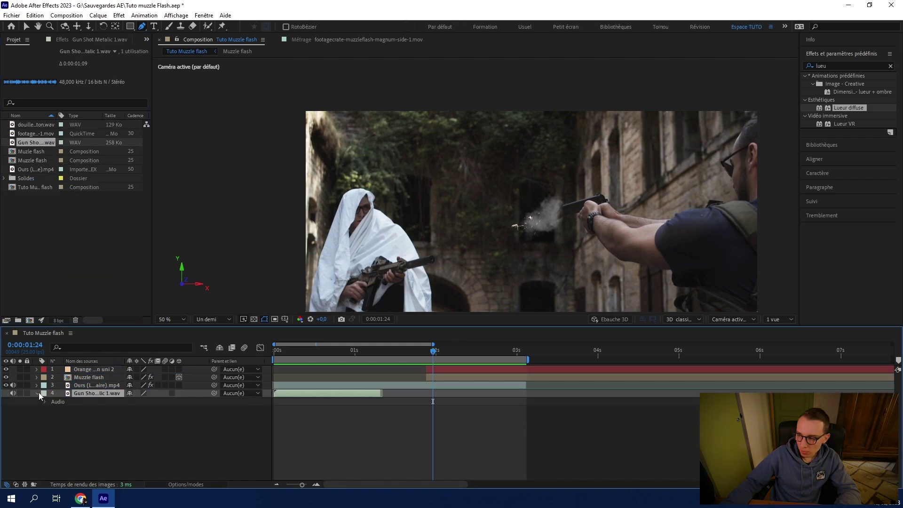
{"action": "left_click", "coordinate": [45, 401]}
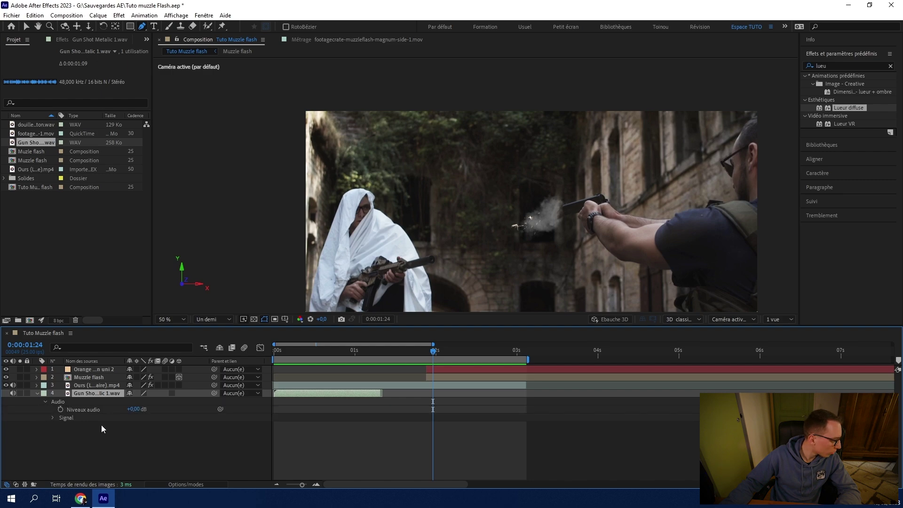
{"action": "left_click", "coordinate": [53, 418]}
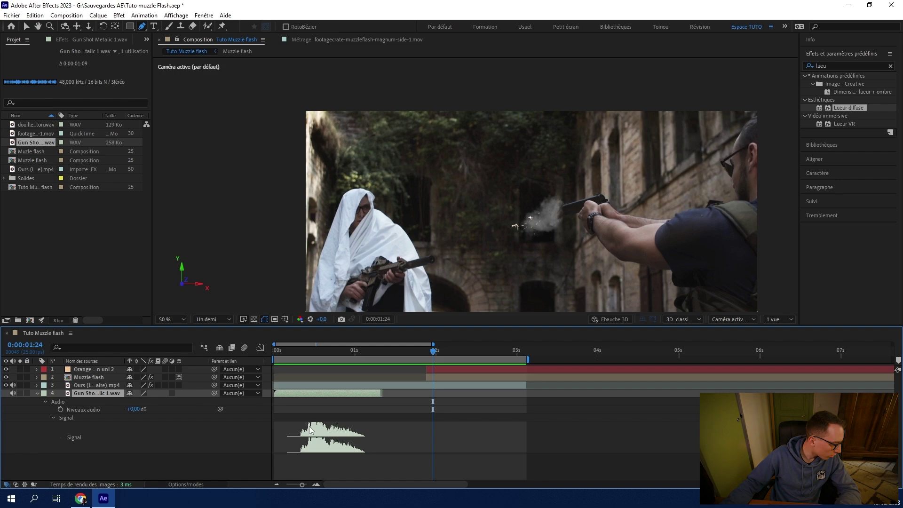
Align the gunshot's waveform peak with the 01:22 muzzle flash and set its Audio Levels to -9 dB.
{"action": "left_click_drag", "start_coordinate": [308, 395], "coordinate": [433, 393]}
{"action": "left_click", "coordinate": [426, 354]}
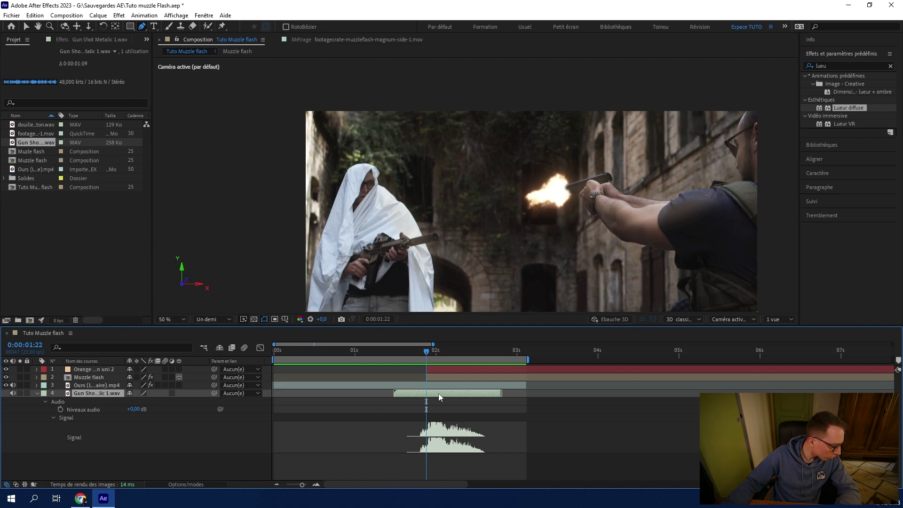
{"action": "left_click_drag", "start_coordinate": [439, 393], "coordinate": [436, 393]}
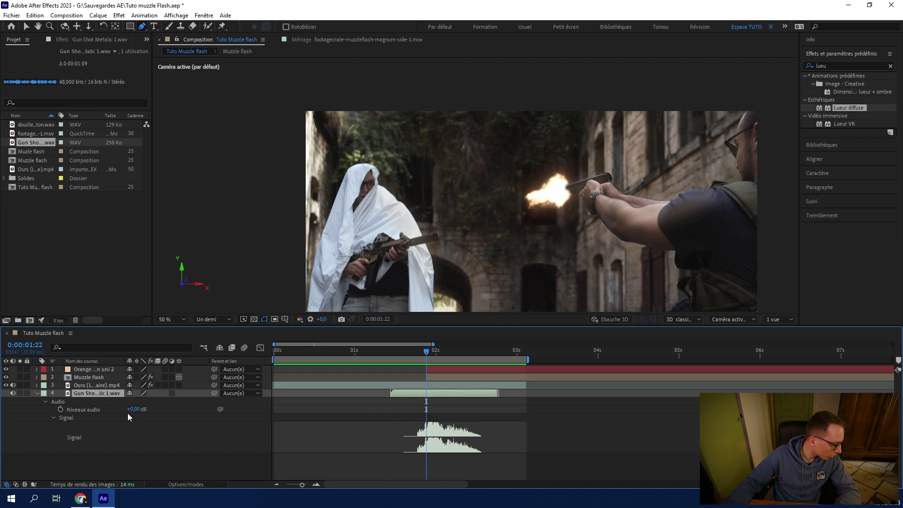
{"action": "left_click_drag", "start_coordinate": [132, 409], "coordinate": [133, 411]}
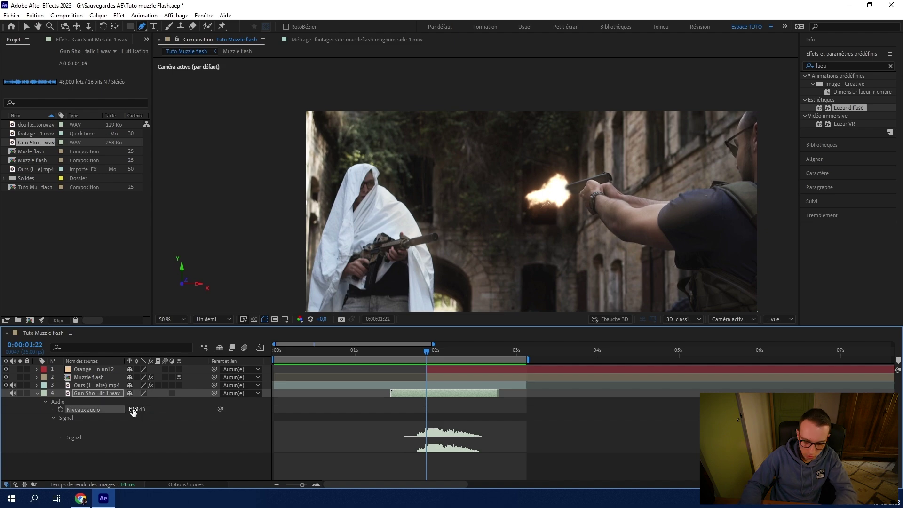
{"action": "type", "text": "-9"}
{"action": "key", "text": "Return"}
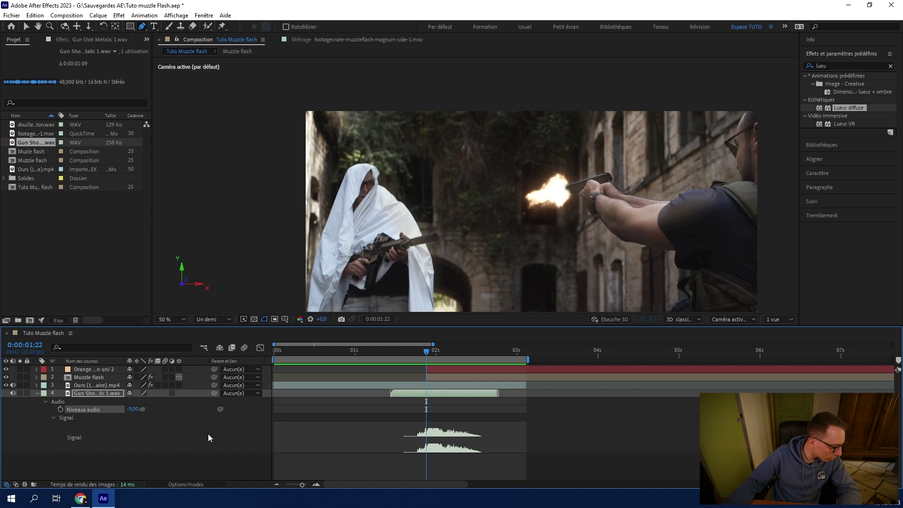
{"action": "left_click", "coordinate": [105, 448]}
{"action": "left_click", "coordinate": [36, 393]}
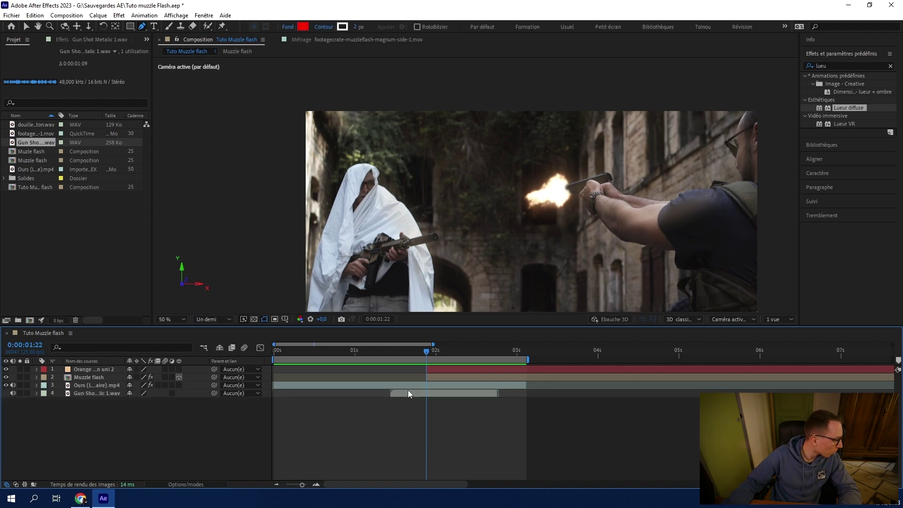
Preview the shot with the gunshot sound from 01:10.
{"action": "left_click", "coordinate": [387, 351]}
{"action": "key", "text": "space"}
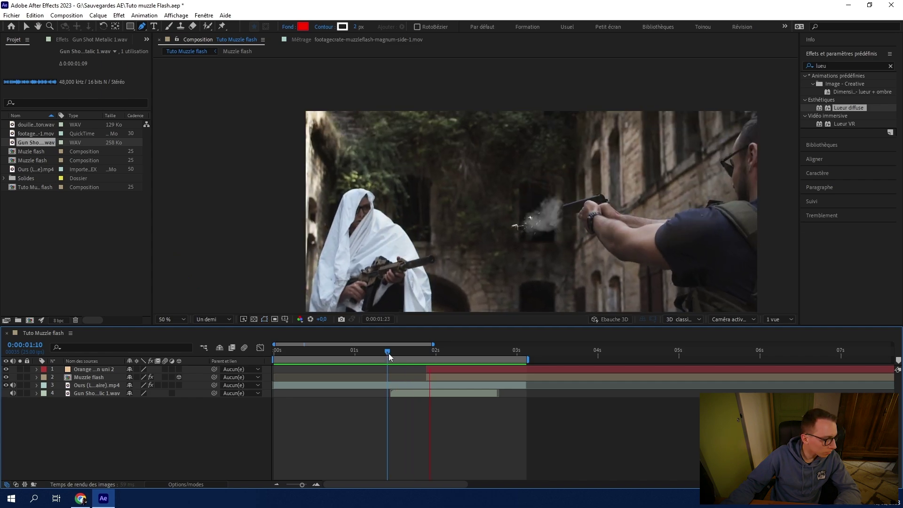
{"action": "key", "text": "space"}
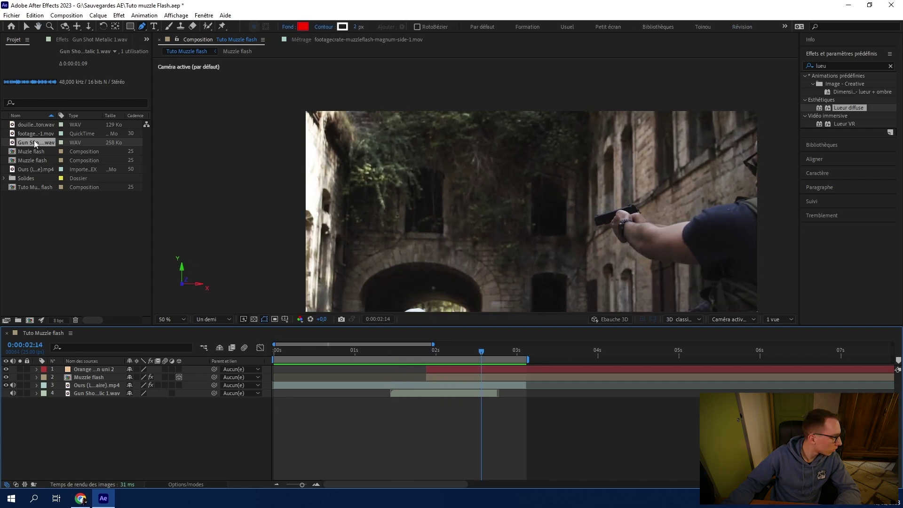
Add douille de 9 mm sur béton.wav as a layer and place it just after the gunshot.
{"action": "left_click_drag", "start_coordinate": [32, 124], "coordinate": [126, 433]}
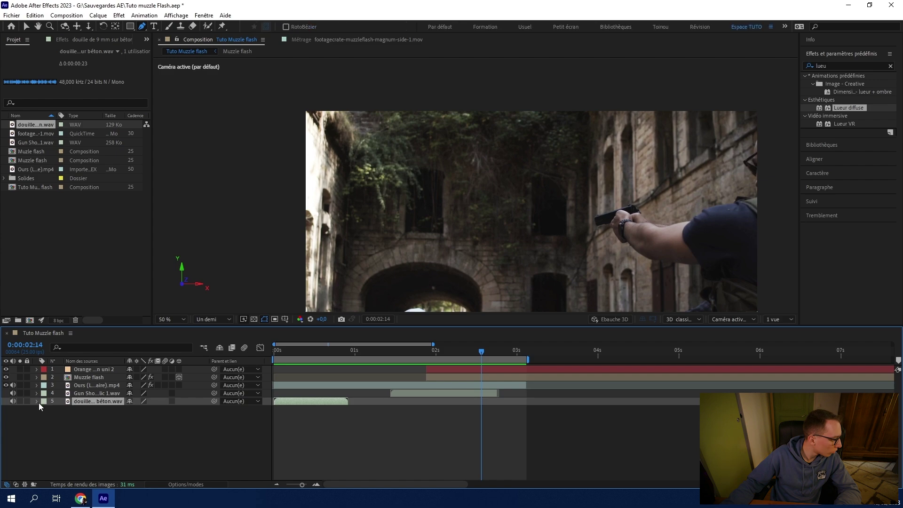
{"action": "left_click", "coordinate": [44, 410]}
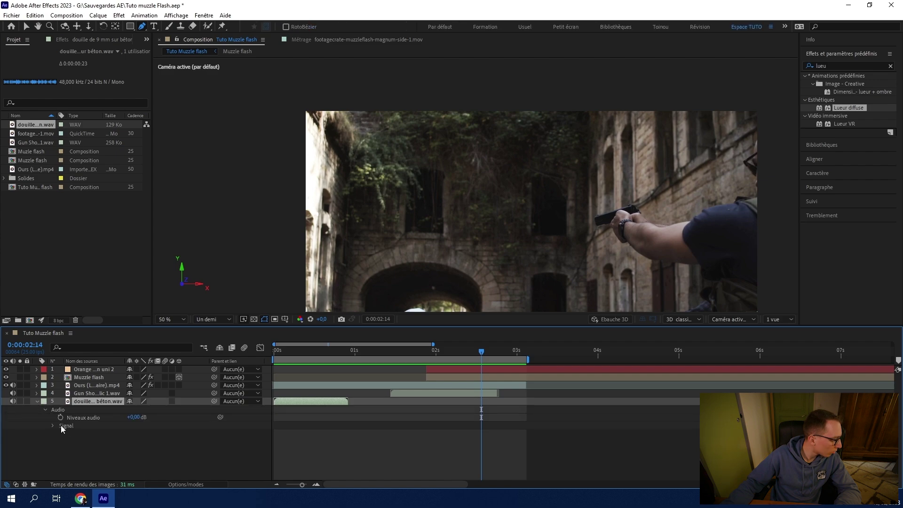
{"action": "left_click", "coordinate": [53, 425]}
{"action": "mouse_move", "coordinate": [290, 399]}
{"action": "left_mouse_down"}
{"action": "mouse_move", "coordinate": [480, 407]}
{"action": "mouse_move", "coordinate": [470, 407]}
{"action": "left_mouse_up"}
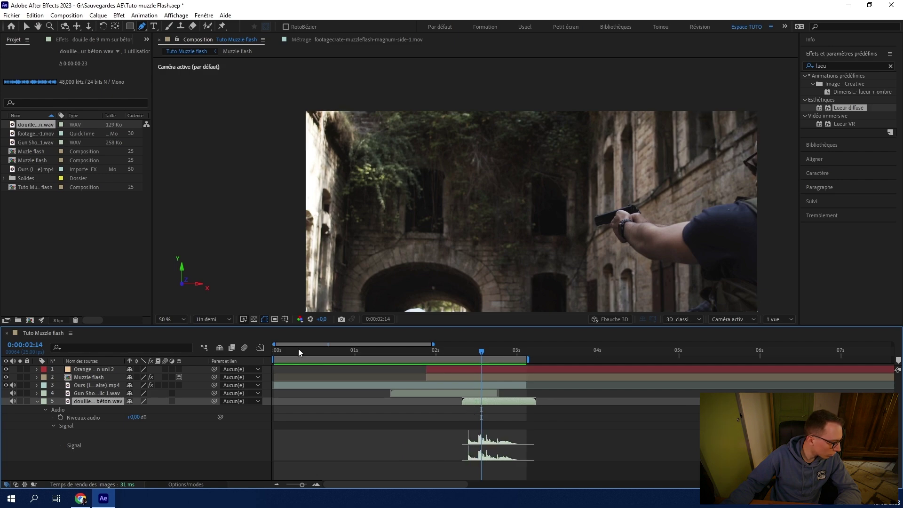
Preview the composition from the start with both the gunshot and shell-casing sounds.
{"action": "left_click", "coordinate": [276, 352]}
{"action": "key", "text": "space"}
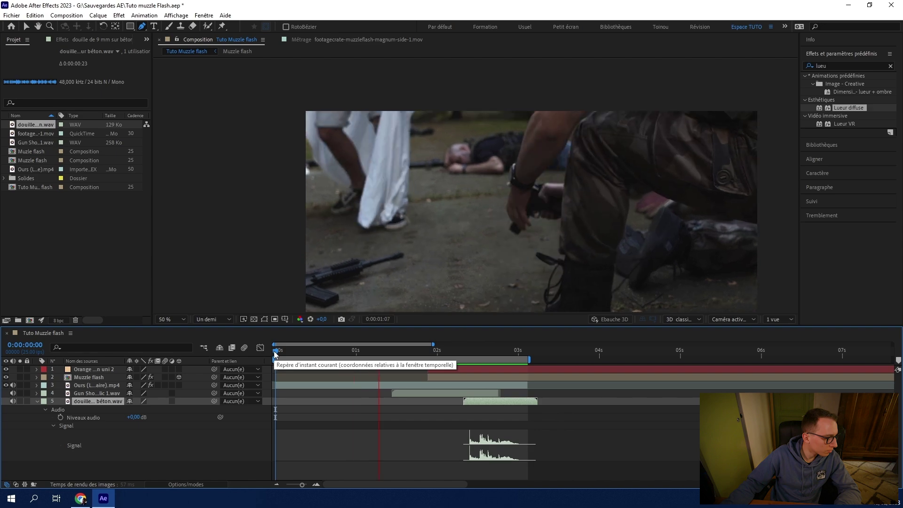
{"action": "key", "text": "space"}
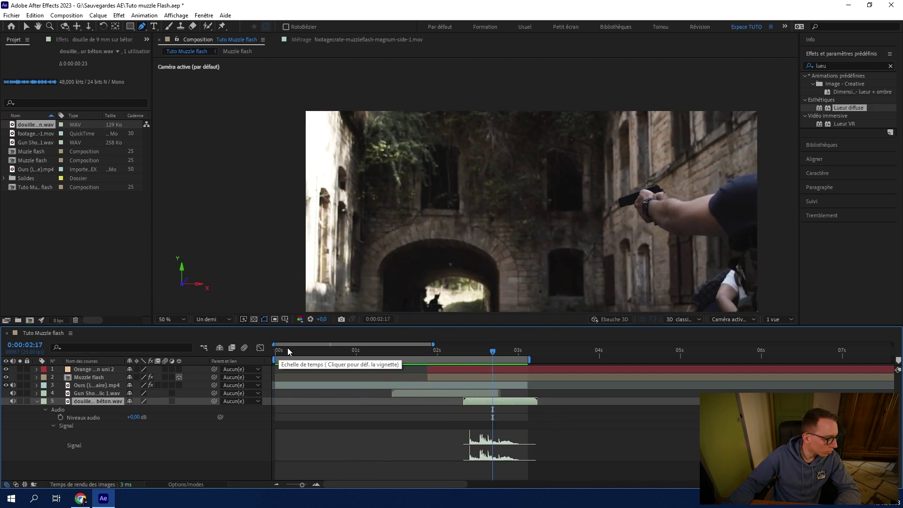
{"action": "left_click", "coordinate": [37, 402]}
{"action": "left_click", "coordinate": [67, 424]}
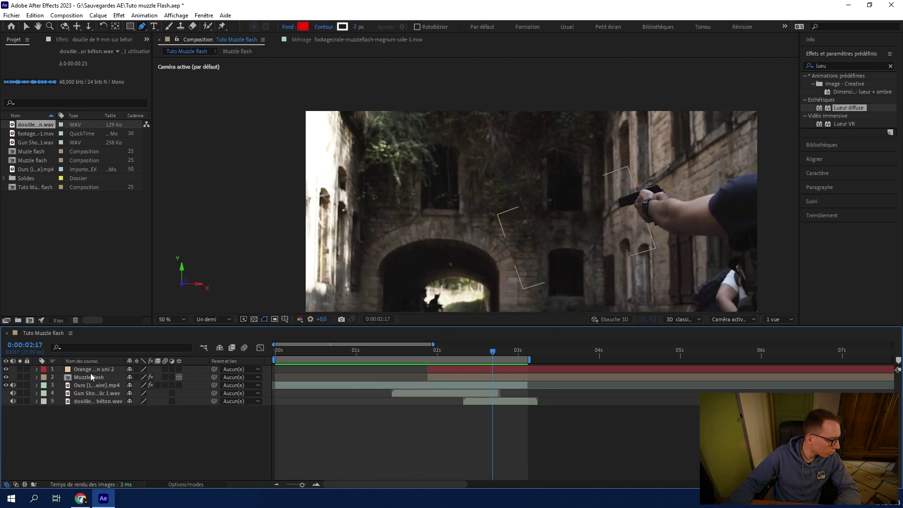
{"action": "key", "text": "ctrl+Down"}
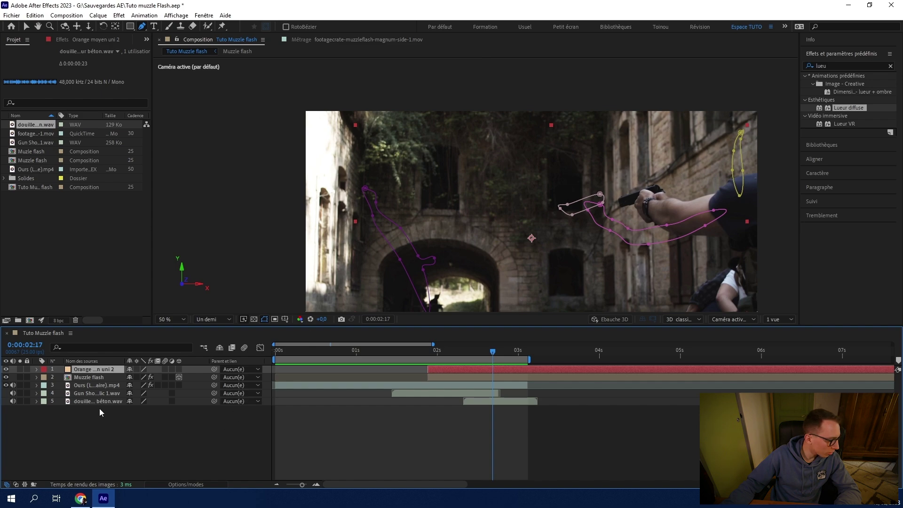
{"action": "left_click", "coordinate": [434, 358]}
{"action": "left_click_drag", "start_coordinate": [434, 359], "coordinate": [428, 361]}
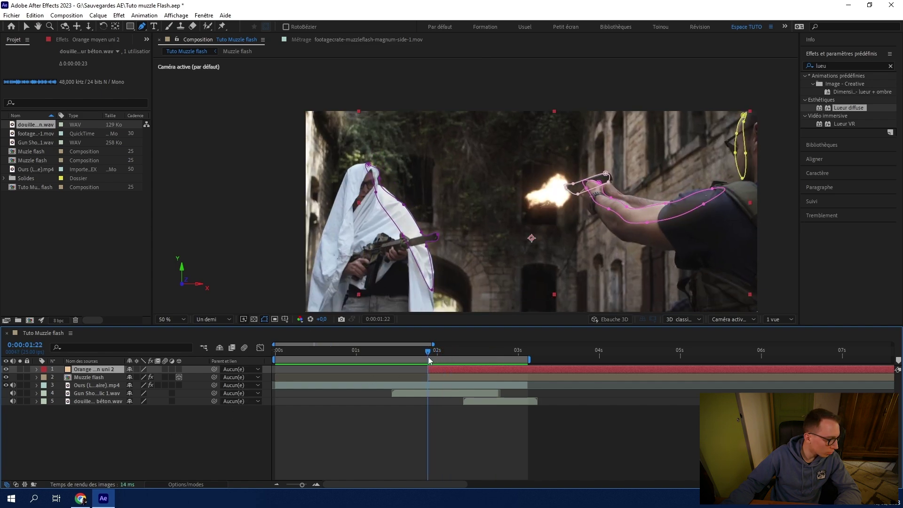
{"action": "left_click", "coordinate": [252, 456]}
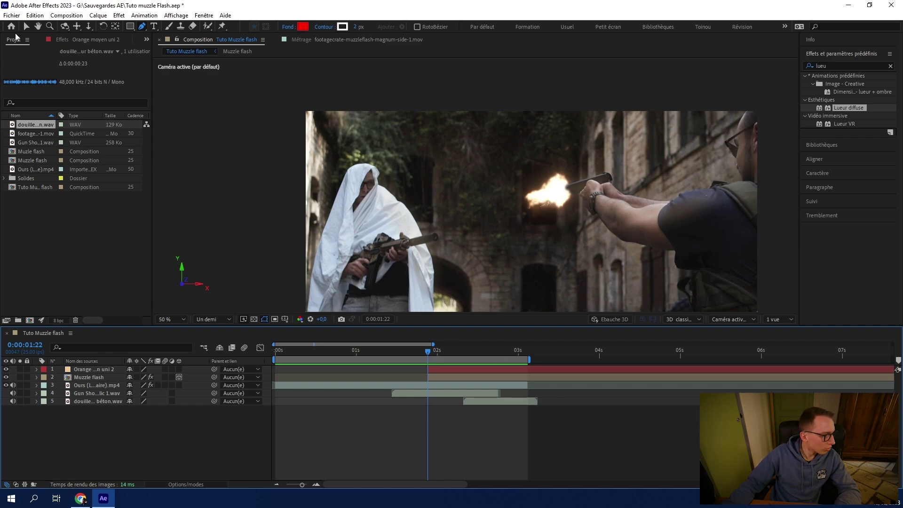
{"action": "left_click", "coordinate": [26, 27]}
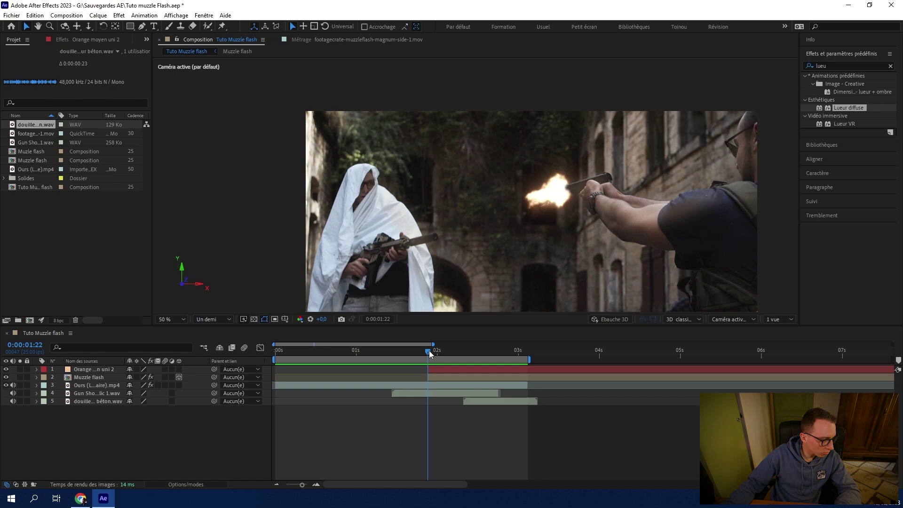
{"action": "mouse_move", "coordinate": [429, 353]}
{"action": "left_mouse_down"}
{"action": "mouse_move", "coordinate": [478, 353]}
{"action": "mouse_move", "coordinate": [380, 352]}
{"action": "left_mouse_up"}
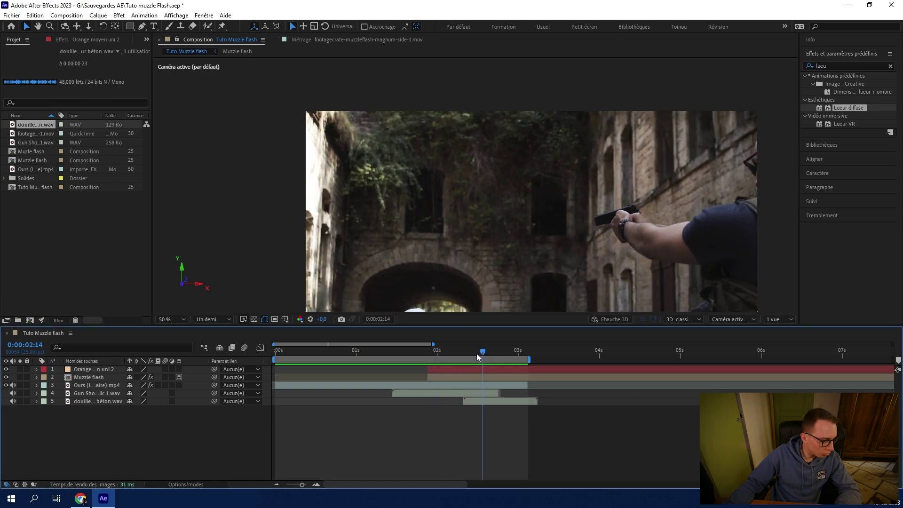
{"action": "key", "text": "space"}
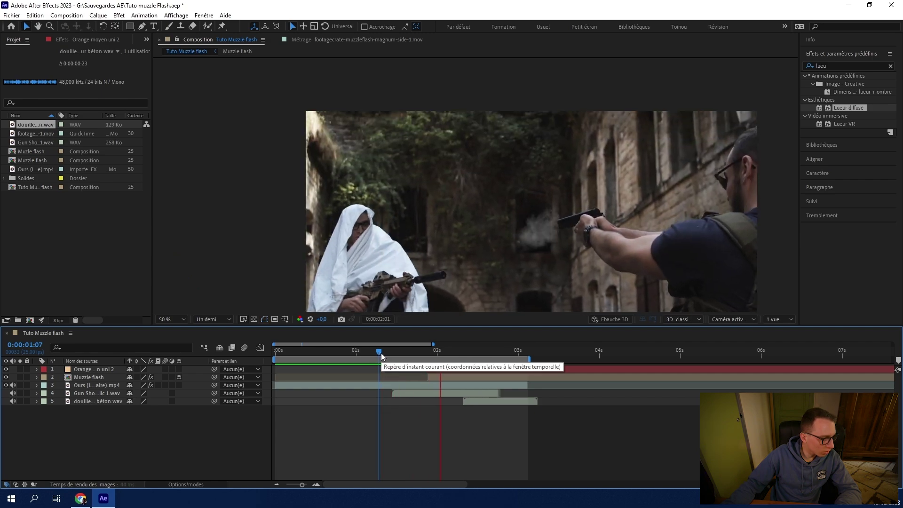